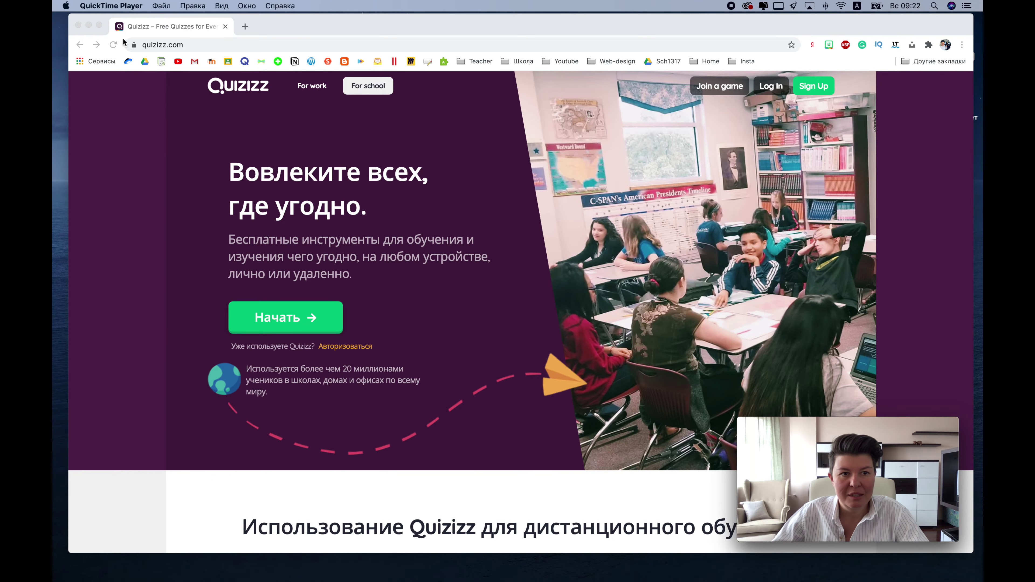
{"action": "left_click_drag", "start_coordinate": [143, 44], "coordinate": [187, 47]}
{"action": "left_click", "coordinate": [187, 46]}
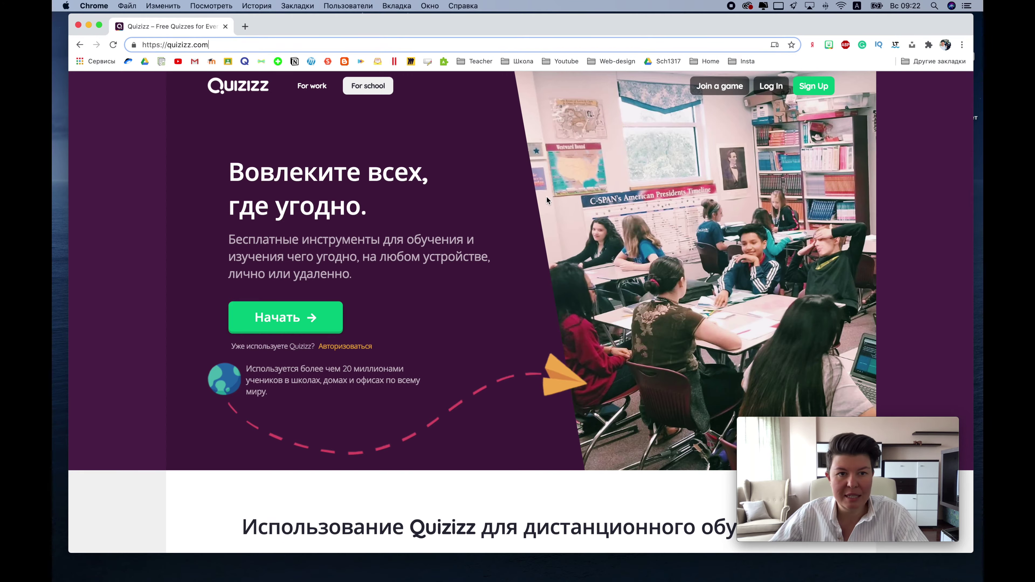
{"action": "left_click", "coordinate": [487, 189]}
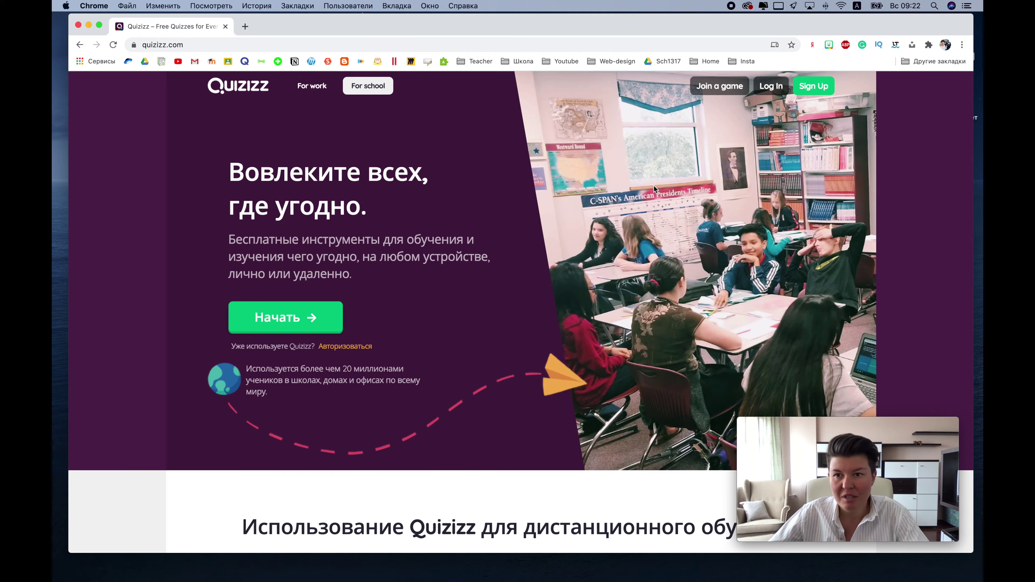
Step: Log in to Quizizz through Google with one of the listed Gmail accounts
{"action": "left_click", "coordinate": [770, 90]}
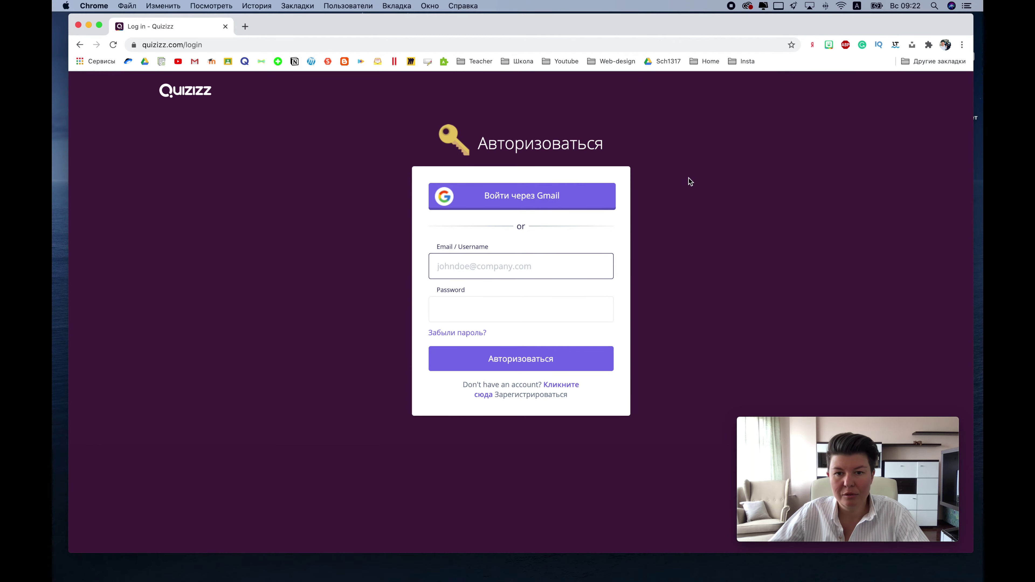
{"action": "left_click", "coordinate": [475, 275]}
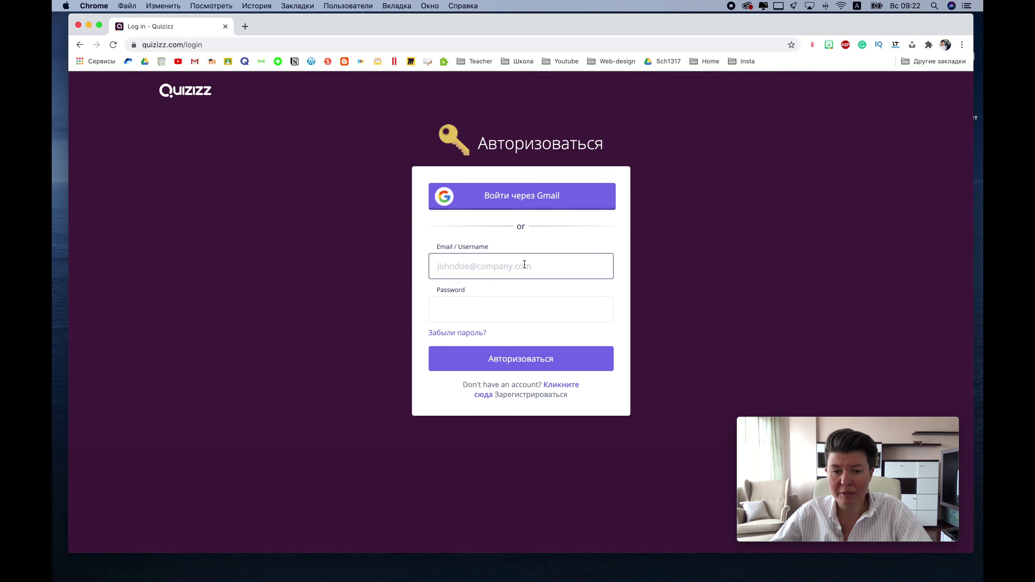
{"action": "left_click", "coordinate": [528, 202]}
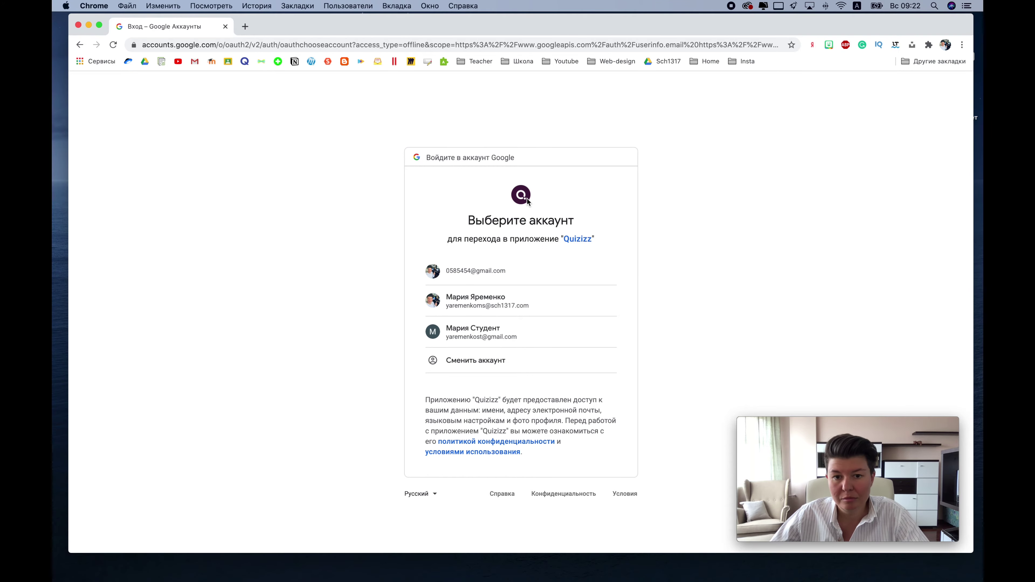
{"action": "left_click", "coordinate": [516, 277]}
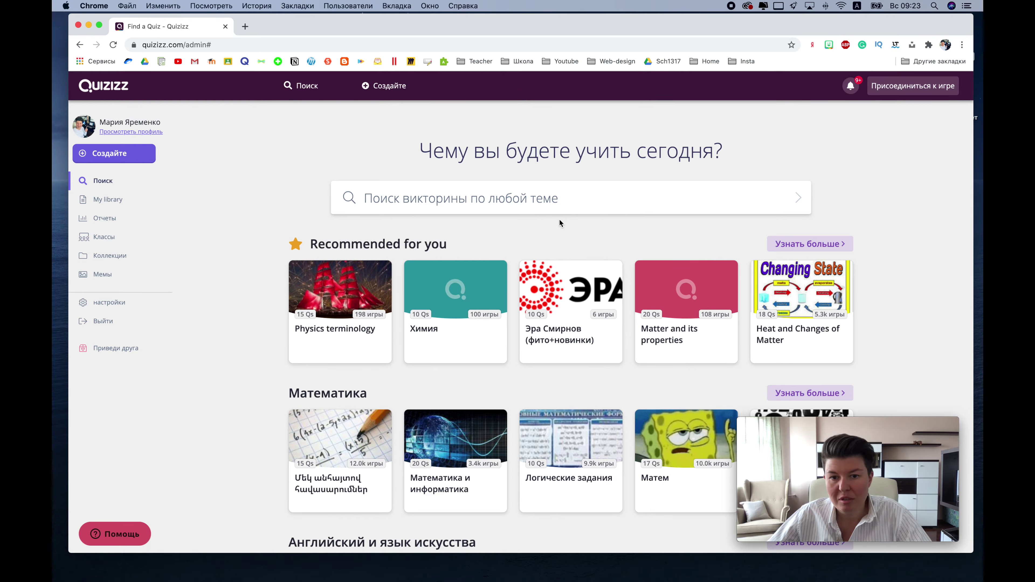
Step: Search the quiz library for "пре при"
{"action": "left_click", "coordinate": [565, 198]}
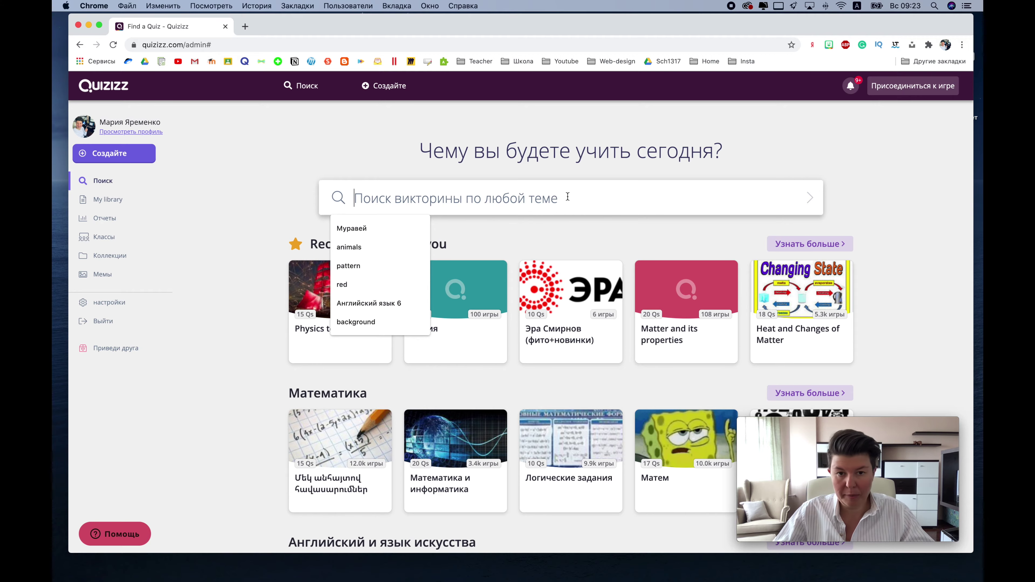
{"action": "key", "text": "ctrl+space"}
{"action": "type", "text": "пре при"}
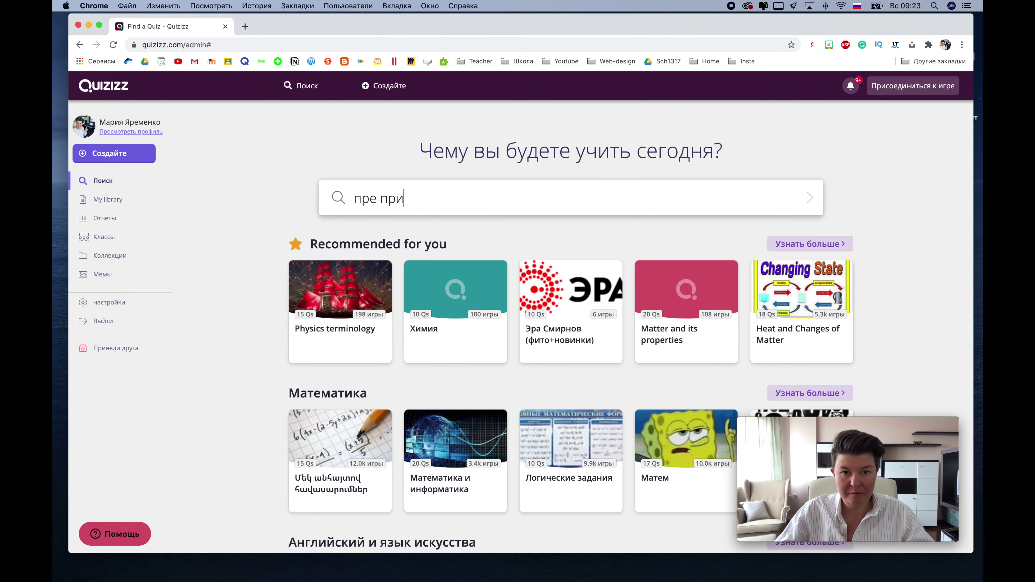
{"action": "key", "text": "Return"}
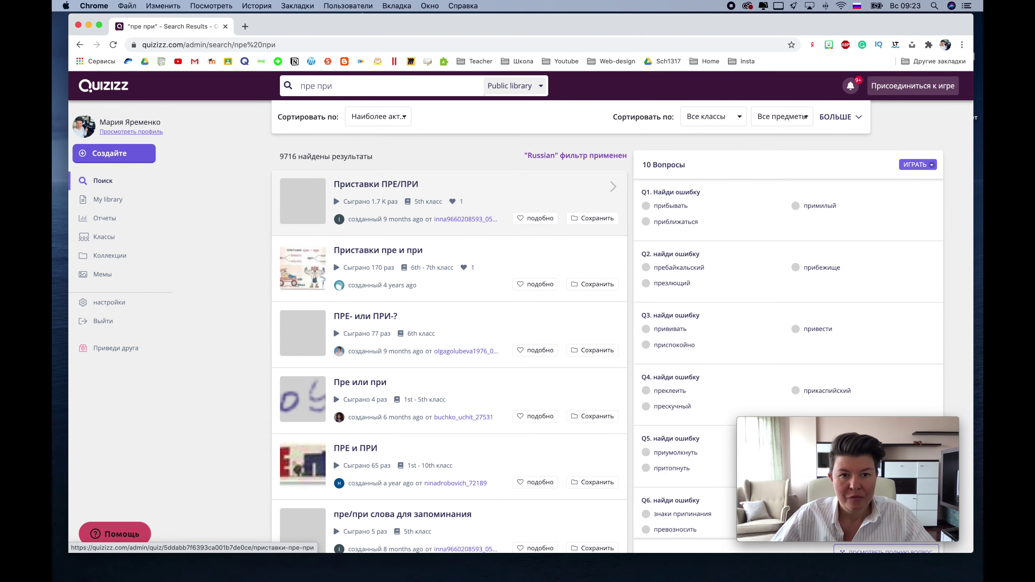
Step: Look through the found quizzes and preview the questions of "Приставки ПРЕ/ПРИ" and "Приставки пре и при"
{"action": "mouse_move", "coordinate": [488, 359]}
{"action": "scroll", "coordinate": [485, 370], "scroll_direction": "down", "scroll_amount": 1}
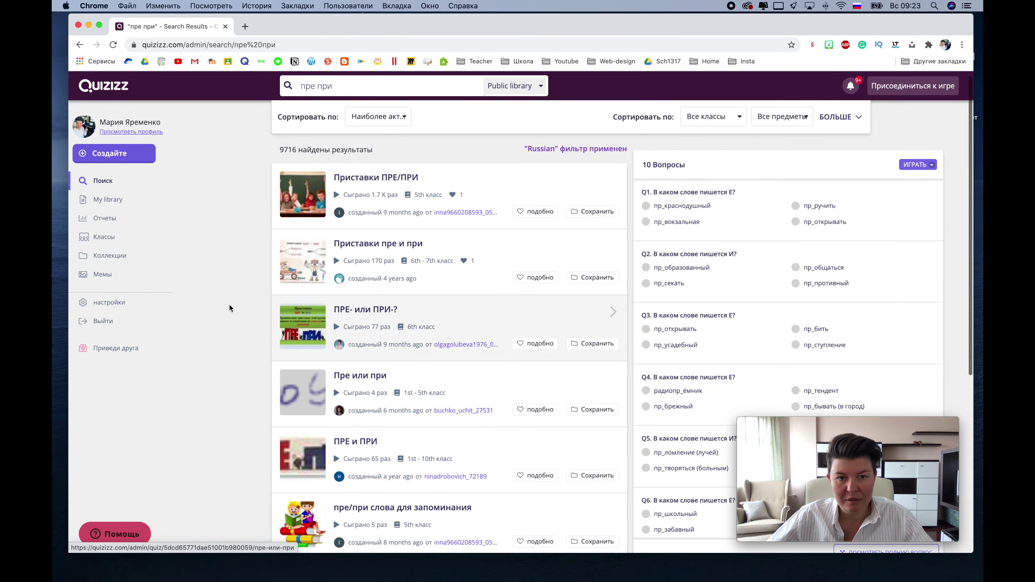
{"action": "scroll", "coordinate": [231, 284], "scroll_direction": "down", "scroll_amount": 10}
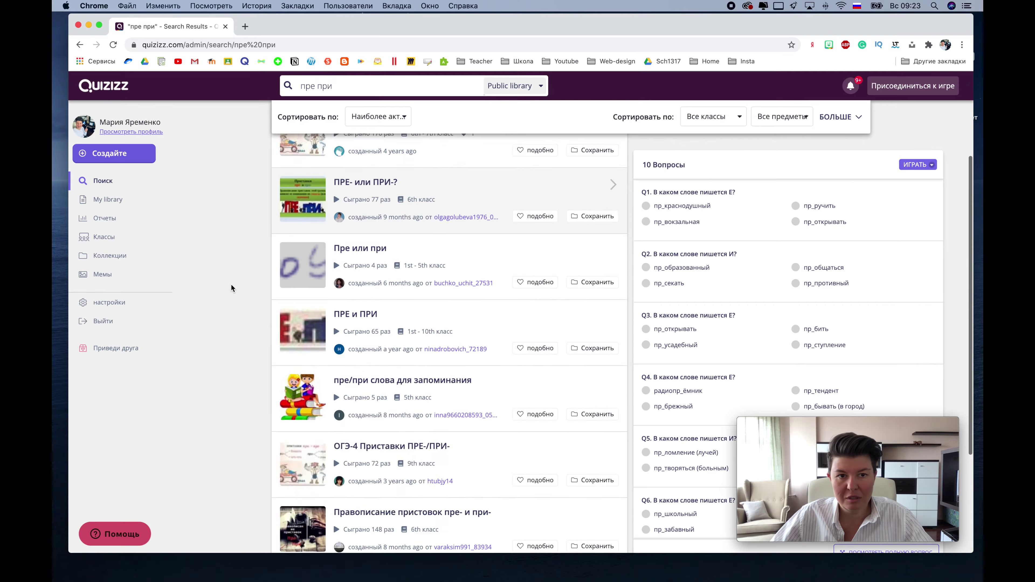
{"action": "scroll", "coordinate": [231, 284], "scroll_direction": "up", "scroll_amount": 10}
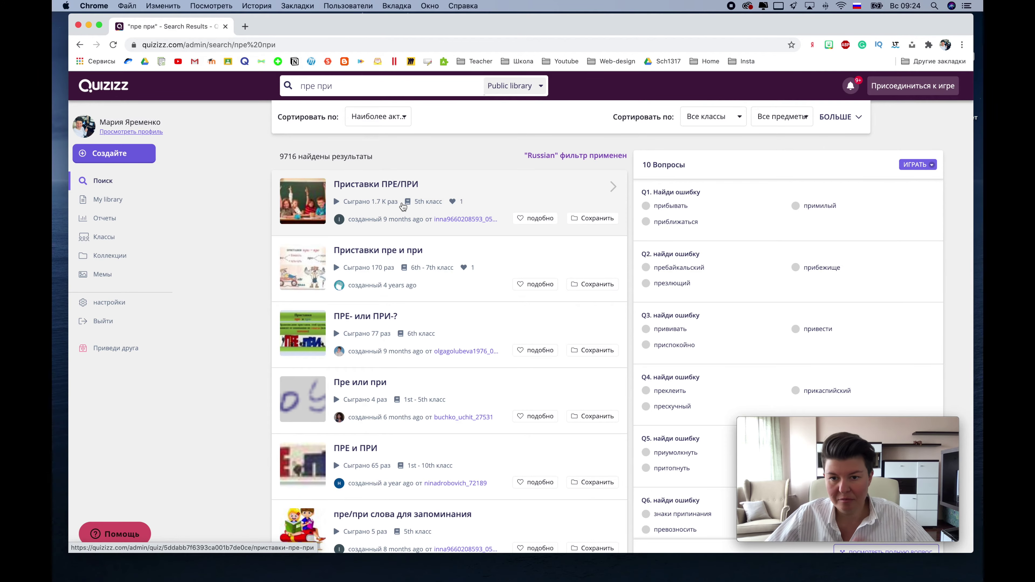
{"action": "scroll", "coordinate": [787, 227], "scroll_direction": "down", "scroll_amount": 6}
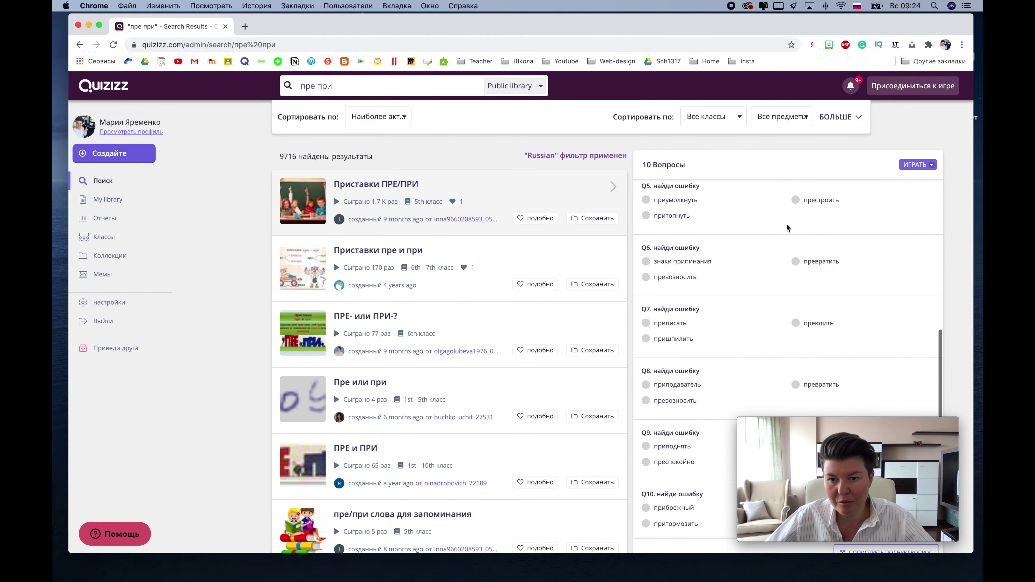
{"action": "scroll", "coordinate": [788, 228], "scroll_direction": "up", "scroll_amount": 6}
{"action": "left_click", "coordinate": [491, 252]}
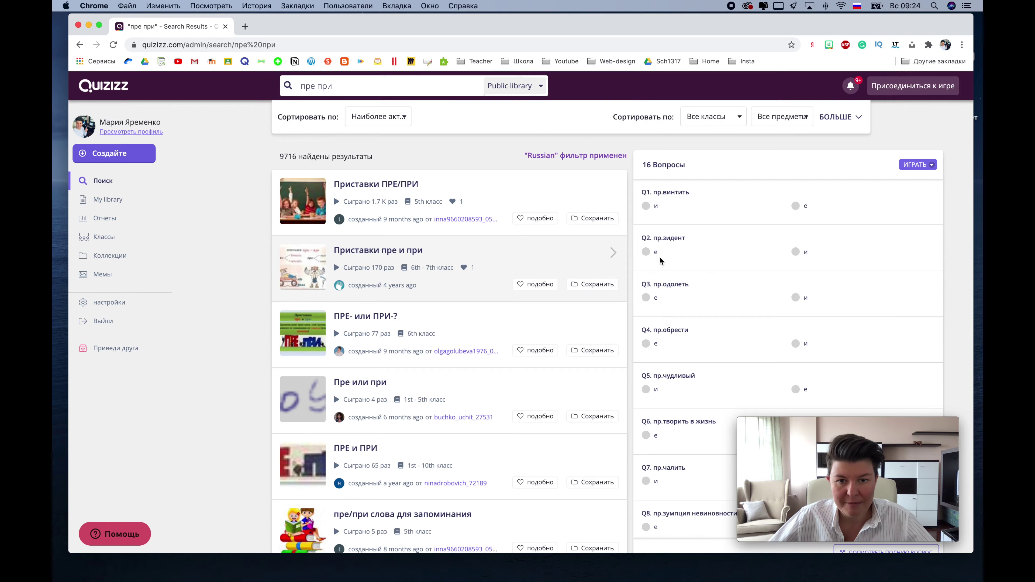
Step: Like the quiz "Приставки ПРЕ/ПРИ" and save it to a new collection named "Русский язык"
{"action": "mouse_move", "coordinate": [526, 222]}
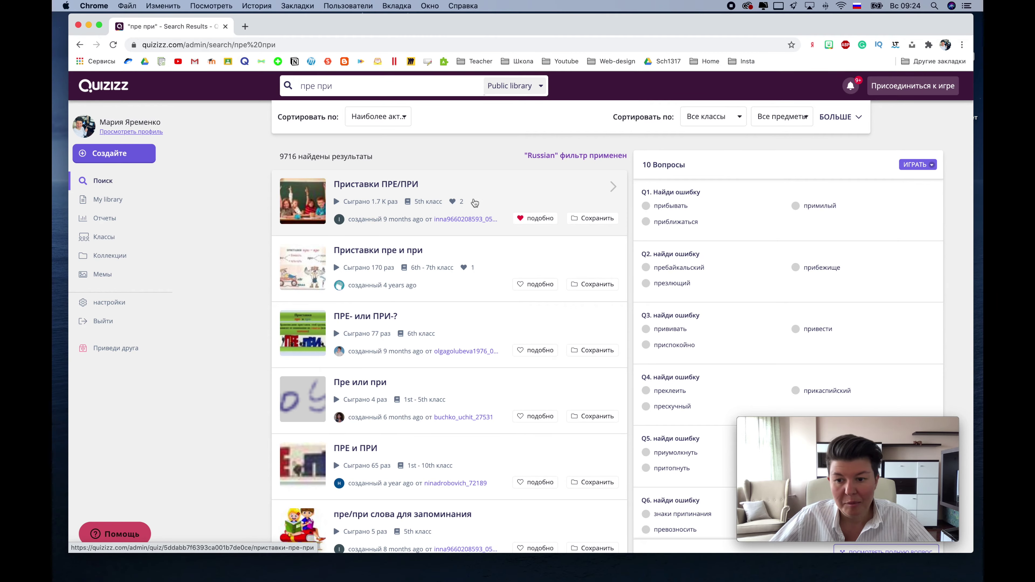
{"action": "left_click", "coordinate": [579, 219]}
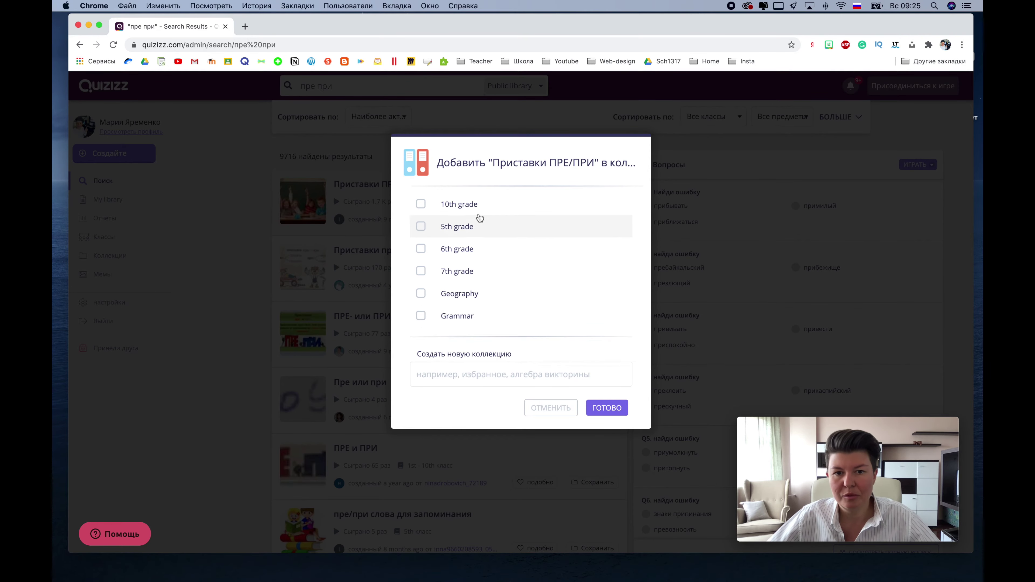
{"action": "left_click", "coordinate": [422, 317]}
{"action": "left_click", "coordinate": [422, 317]}
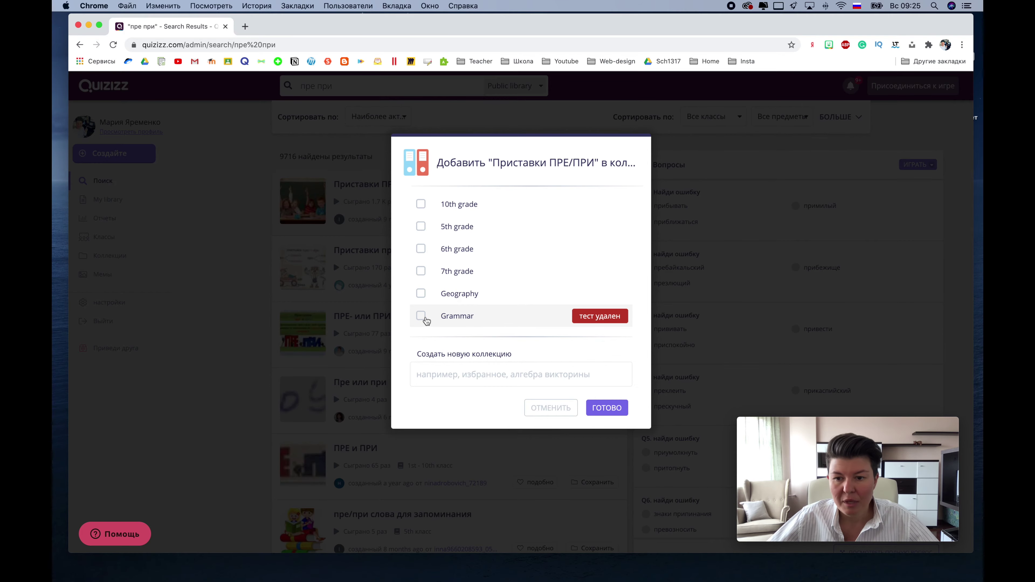
{"action": "left_click", "coordinate": [469, 374]}
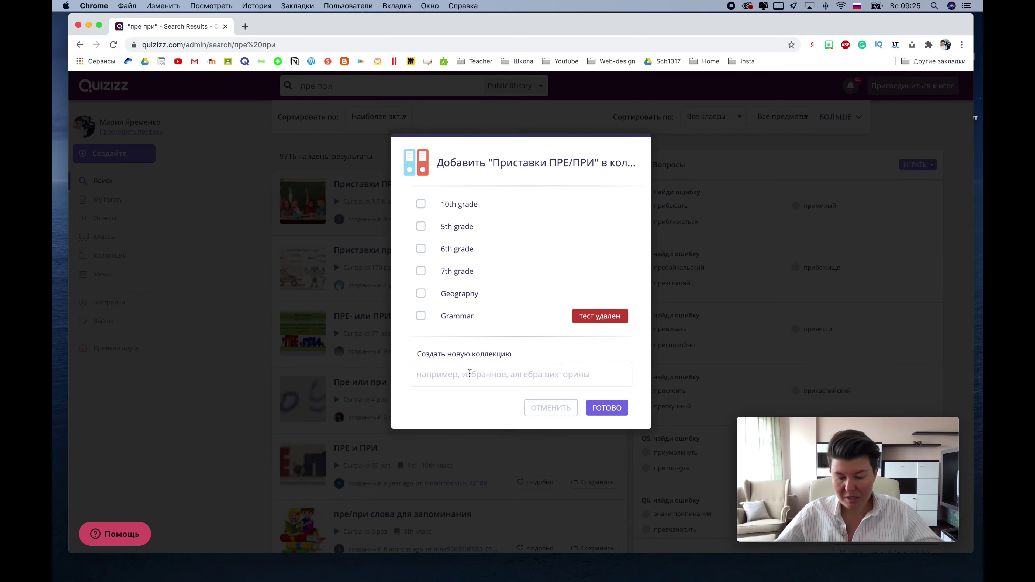
{"action": "type", "text": "Русскоий"}
{"action": "key", "text": "BackSpace"}
{"action": "type", "text": "й язык"}
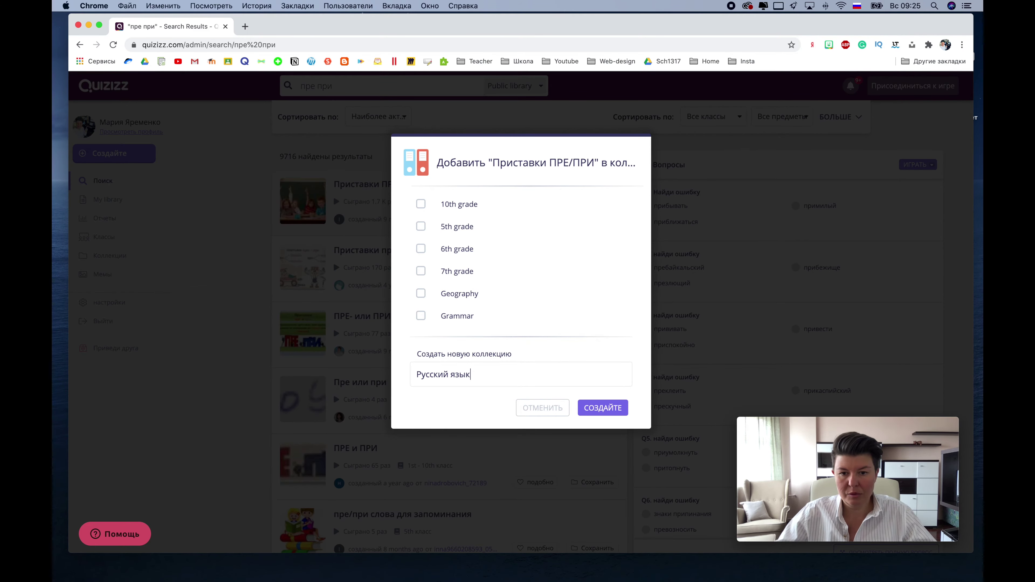
{"action": "left_click", "coordinate": [615, 409]}
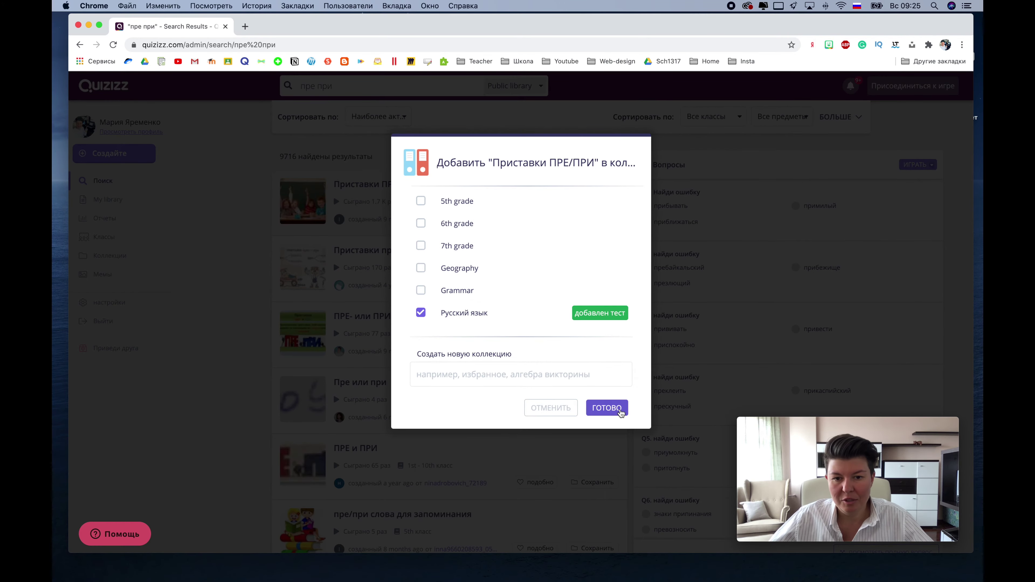
{"action": "left_click", "coordinate": [621, 413]}
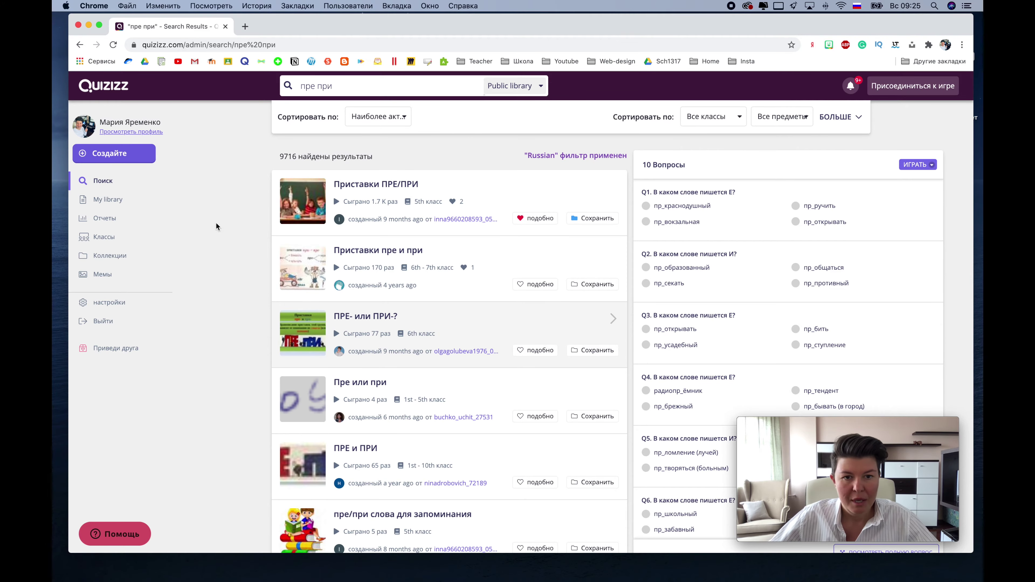
Step: Filter the results by the grade level Средняя школа, and reset the grade filter to Все классы
{"action": "left_click", "coordinate": [415, 175]}
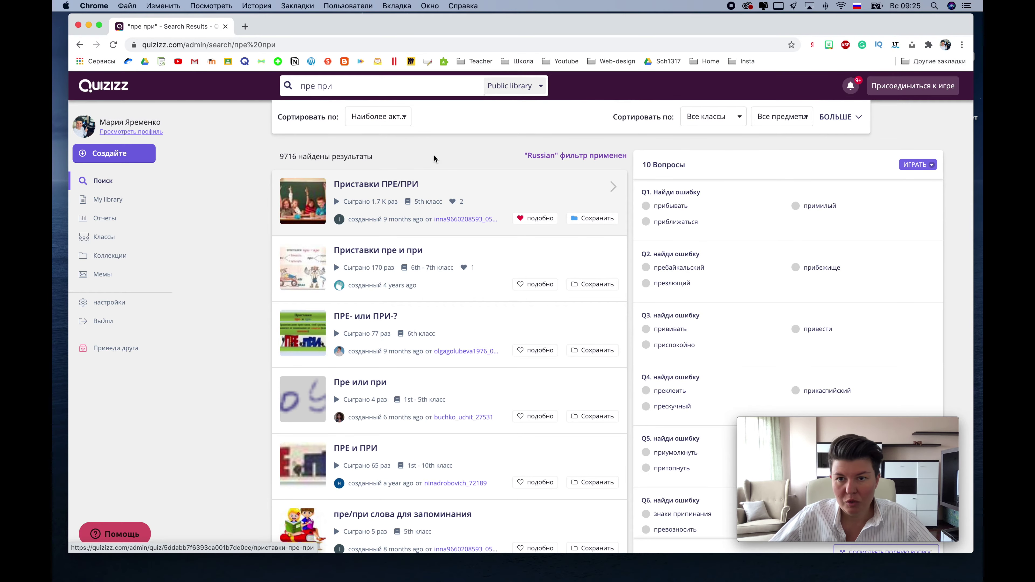
{"action": "left_click", "coordinate": [742, 119]}
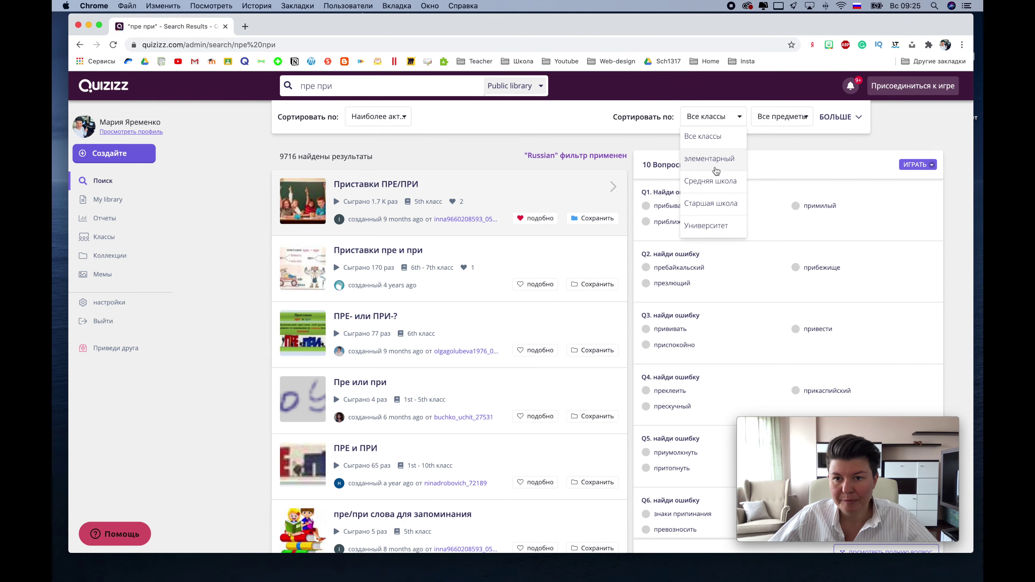
{"action": "left_click", "coordinate": [716, 184]}
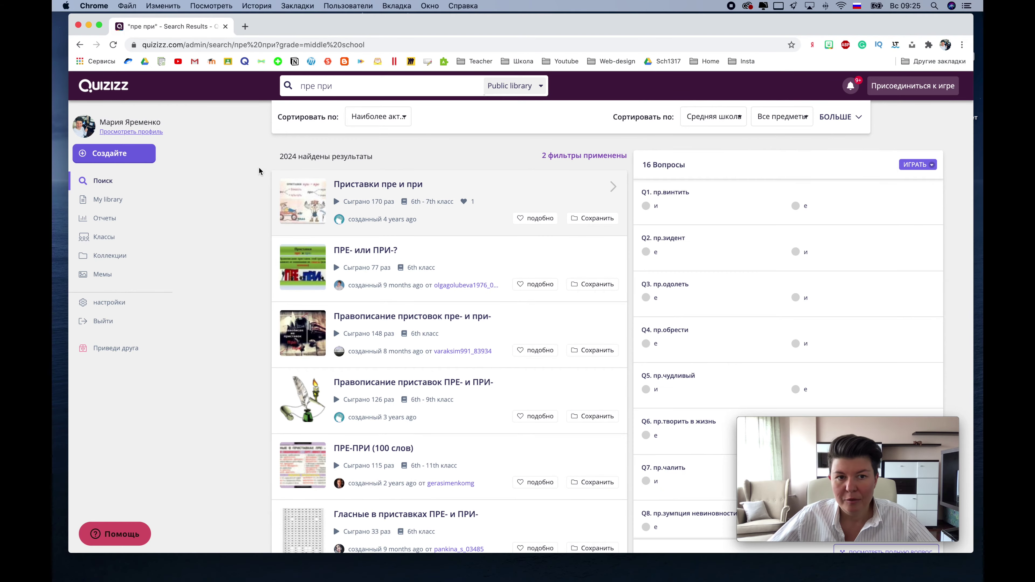
{"action": "left_click_drag", "start_coordinate": [278, 160], "coordinate": [301, 158]}
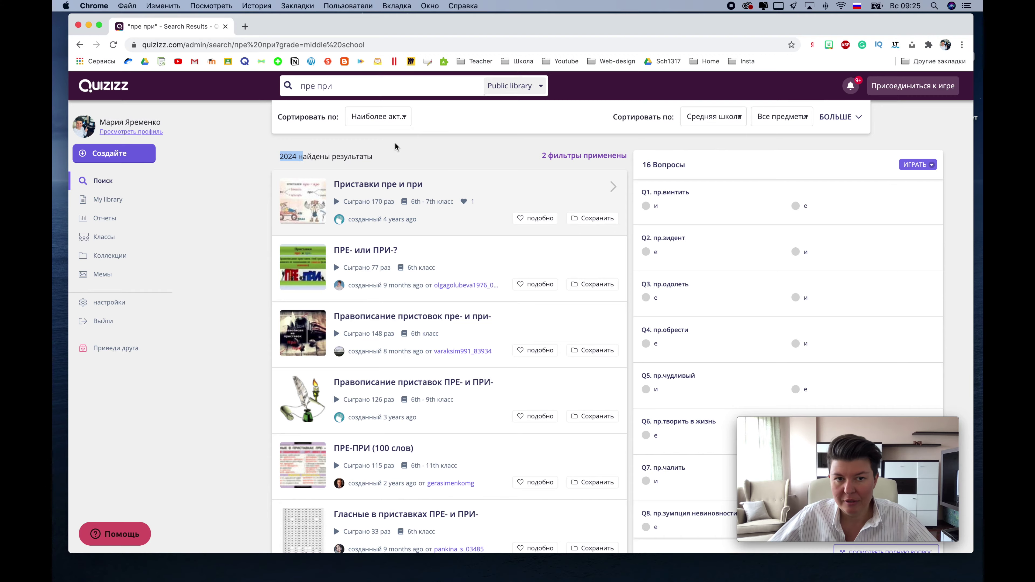
{"action": "left_click", "coordinate": [739, 120]}
{"action": "left_click", "coordinate": [726, 147]}
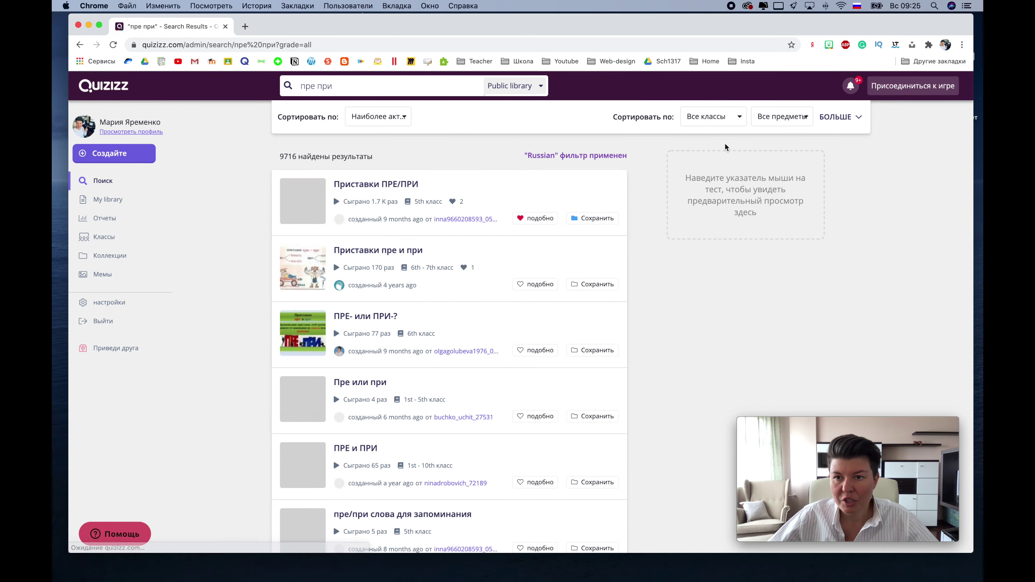
Step: Examine the subject options and the additional filters for language, number of questions and content type, leaving them unapplied
{"action": "left_click", "coordinate": [806, 121]}
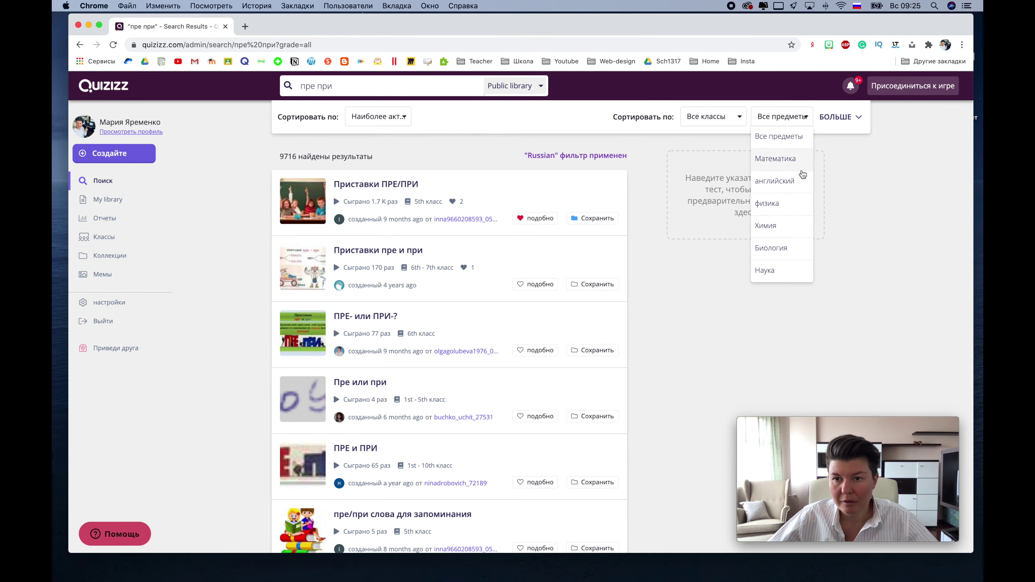
{"action": "scroll", "coordinate": [797, 244], "scroll_direction": "down", "scroll_amount": 5}
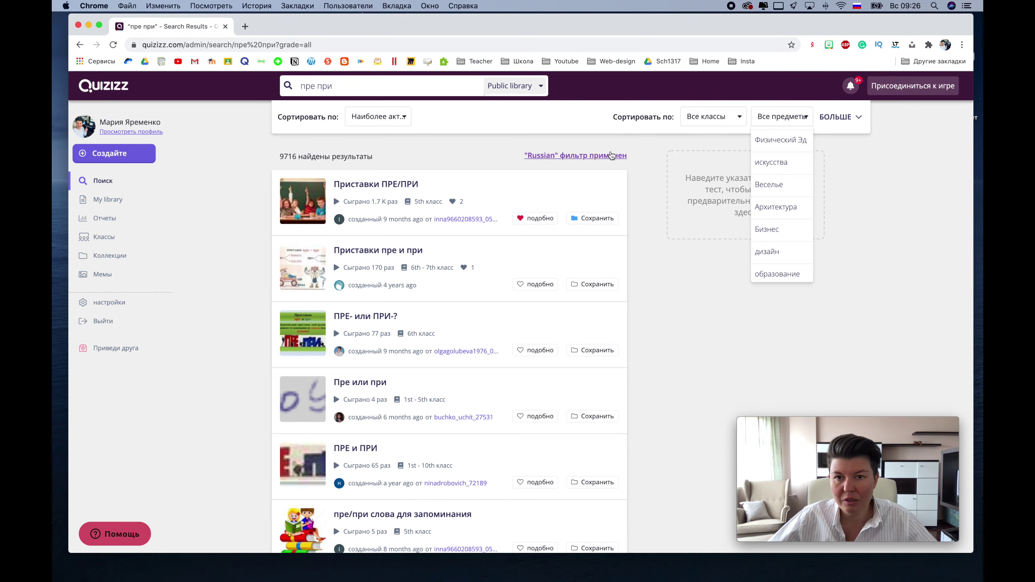
{"action": "left_click", "coordinate": [644, 147]}
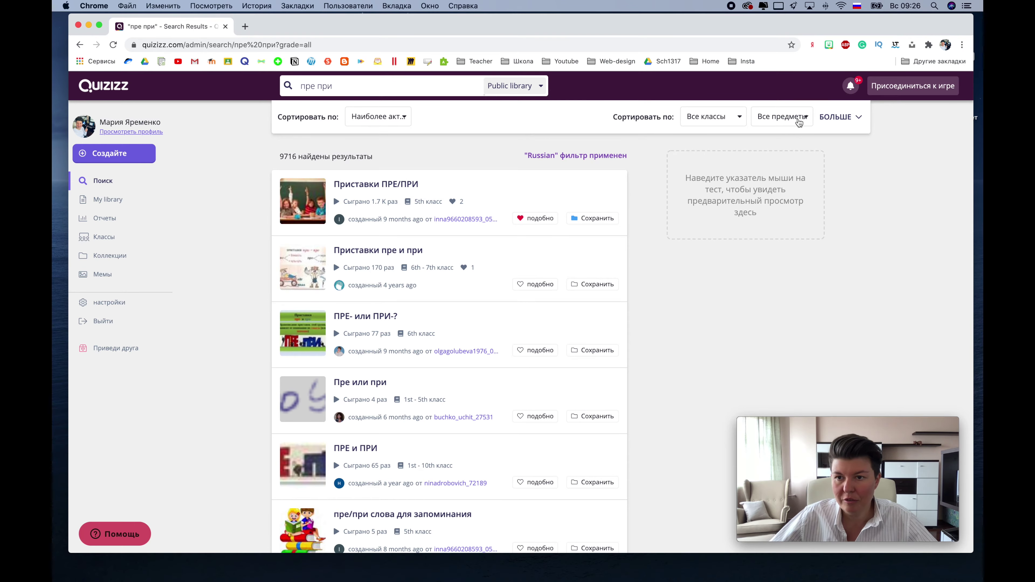
{"action": "left_click", "coordinate": [860, 119]}
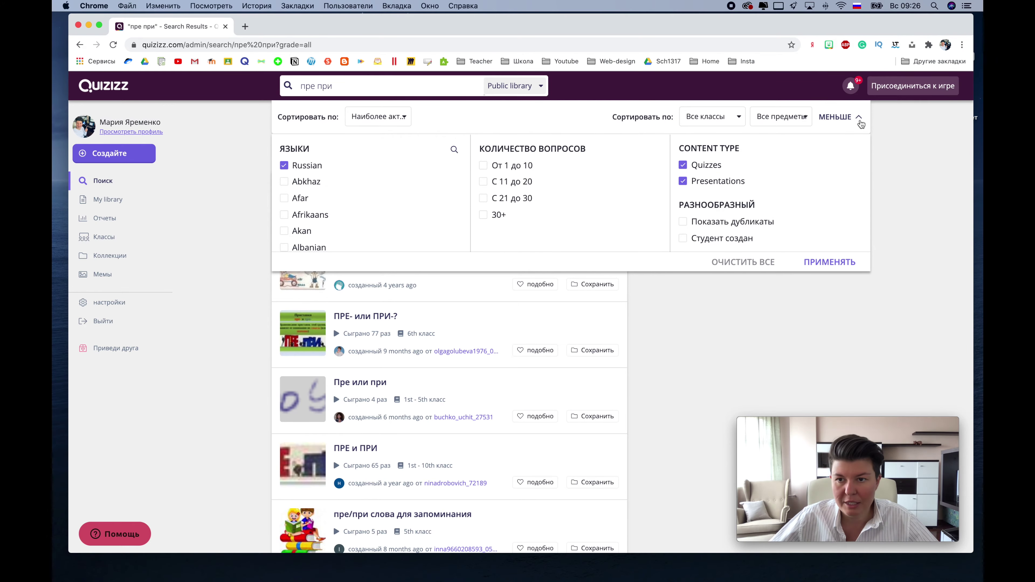
{"action": "left_click", "coordinate": [860, 119]}
{"action": "left_click", "coordinate": [860, 119]}
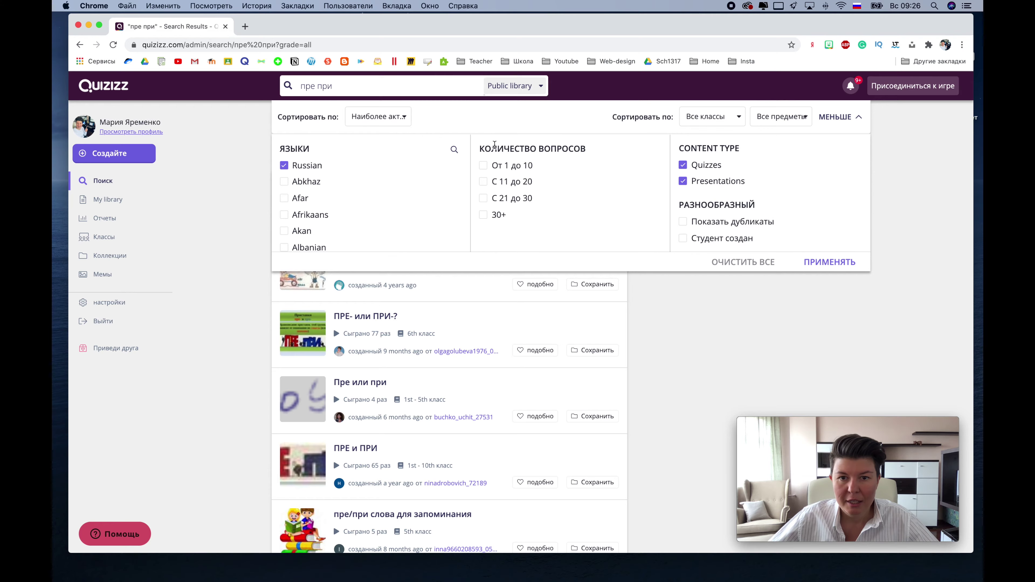
{"action": "left_click", "coordinate": [483, 214]}
{"action": "left_click", "coordinate": [484, 214]}
{"action": "scroll", "coordinate": [738, 209], "scroll_direction": "down", "scroll_amount": 1}
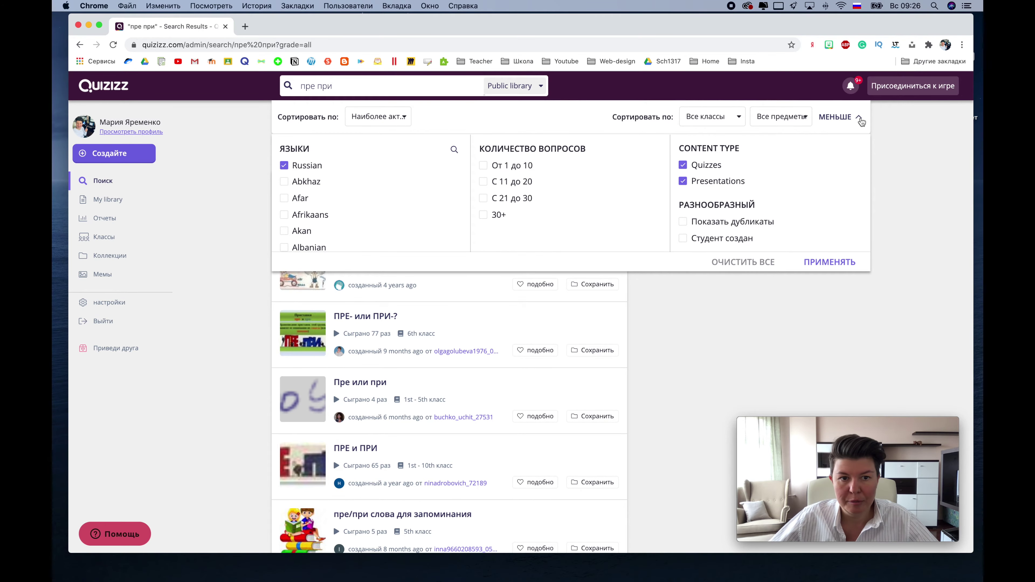
{"action": "left_click", "coordinate": [859, 118]}
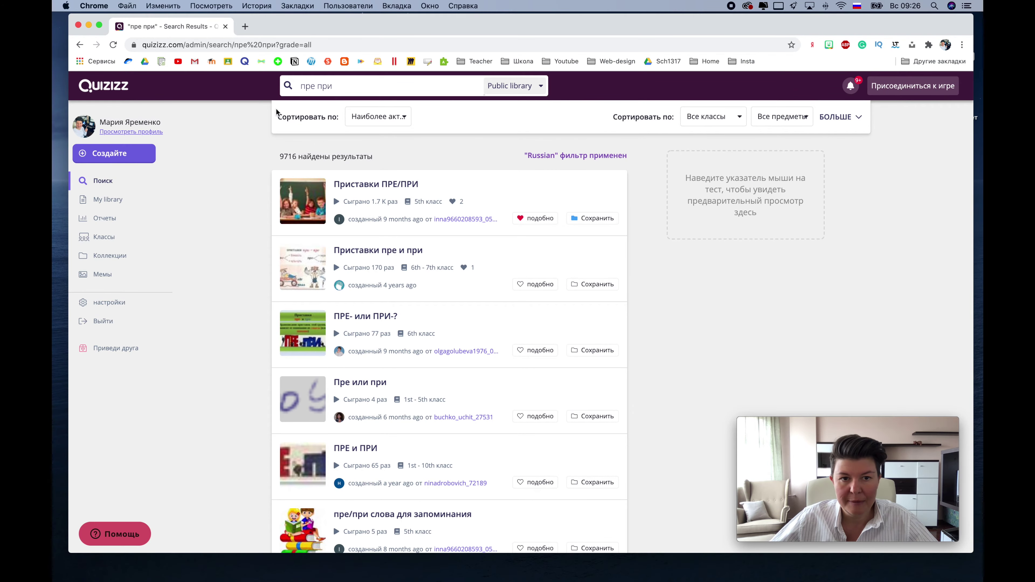
Step: Sort the search results by most recent
{"action": "left_click", "coordinate": [405, 119]}
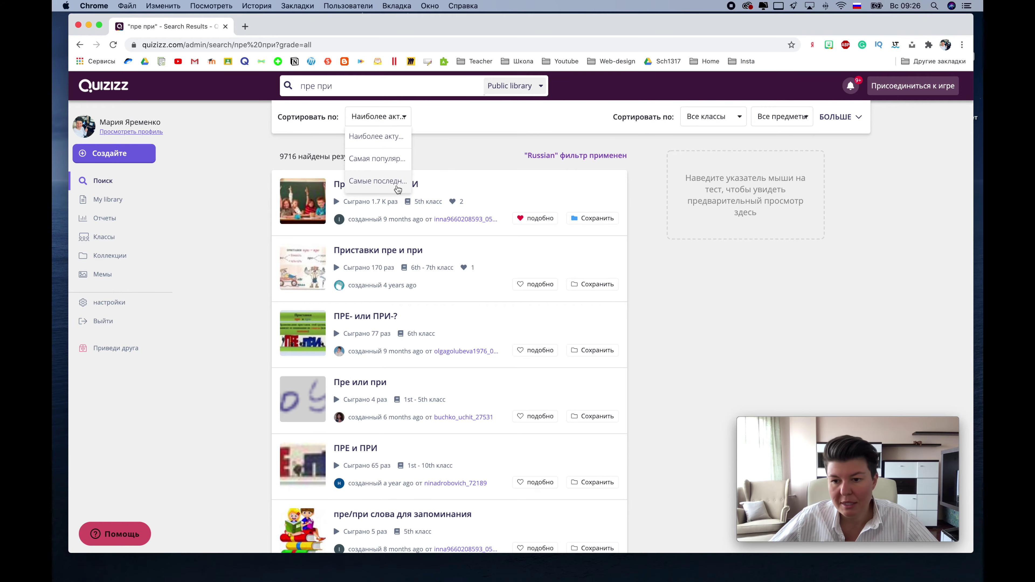
{"action": "left_click", "coordinate": [383, 188]}
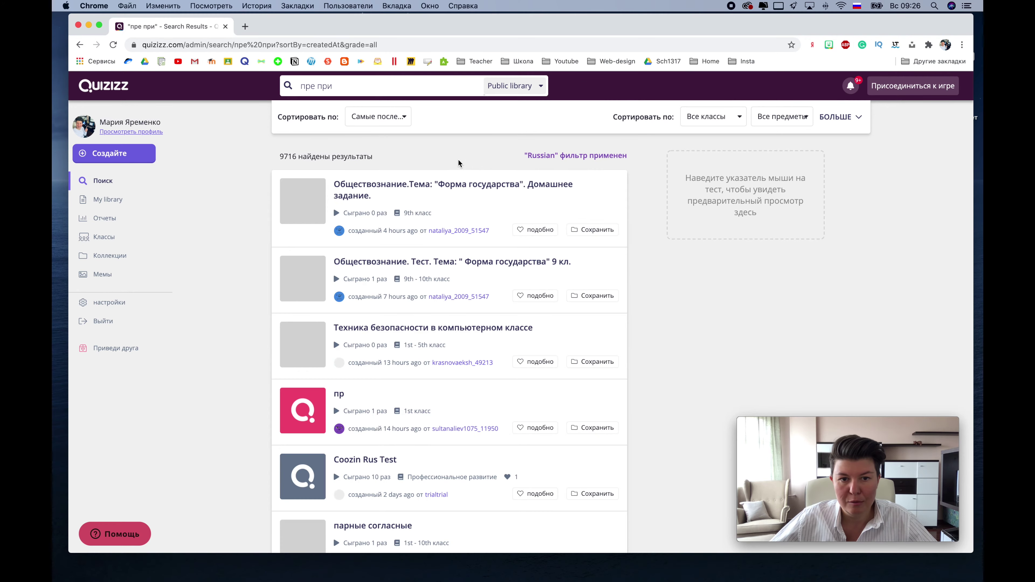
Step: Preview the questions of the first quiz in the sorted search results
{"action": "mouse_move", "coordinate": [402, 226]}
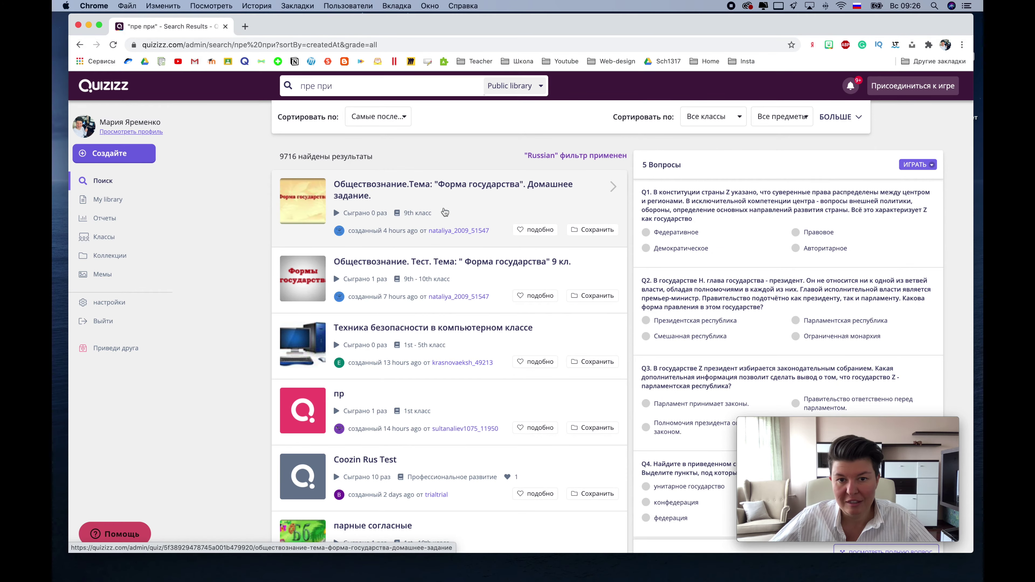
{"action": "scroll", "coordinate": [471, 211], "scroll_direction": "down", "scroll_amount": 1}
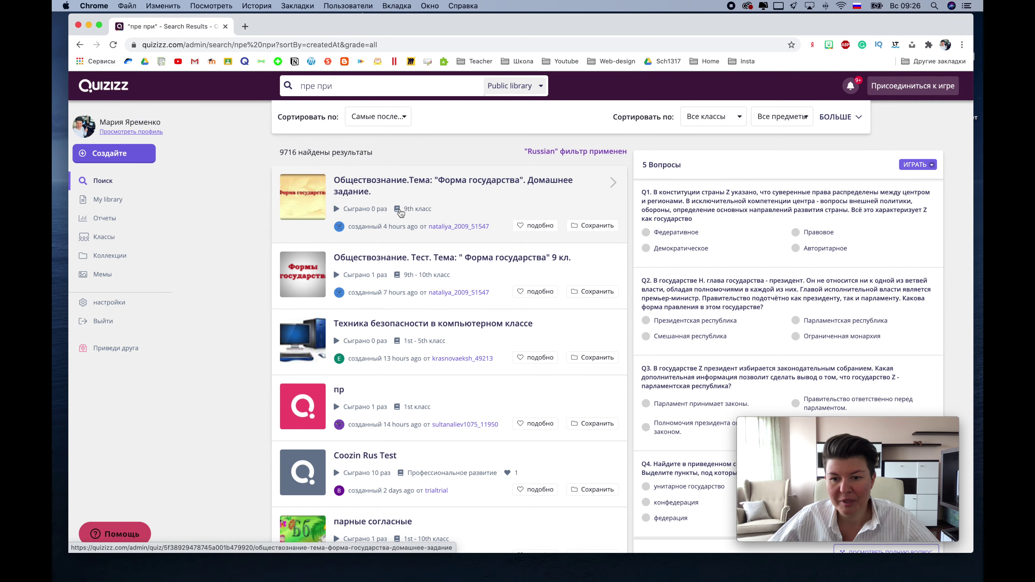
{"action": "scroll", "coordinate": [115, 204], "scroll_direction": "down", "scroll_amount": 1}
Step: Look through the quizzes saved in My library and view the contents of the 10th grade collection
{"action": "left_click", "coordinate": [115, 203]}
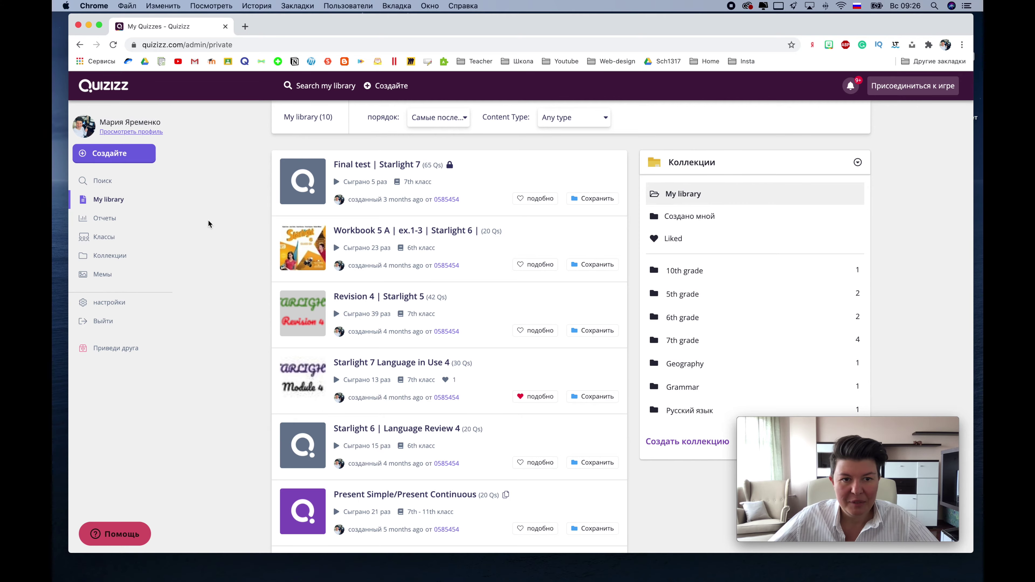
{"action": "scroll", "coordinate": [257, 188], "scroll_direction": "down", "scroll_amount": 5}
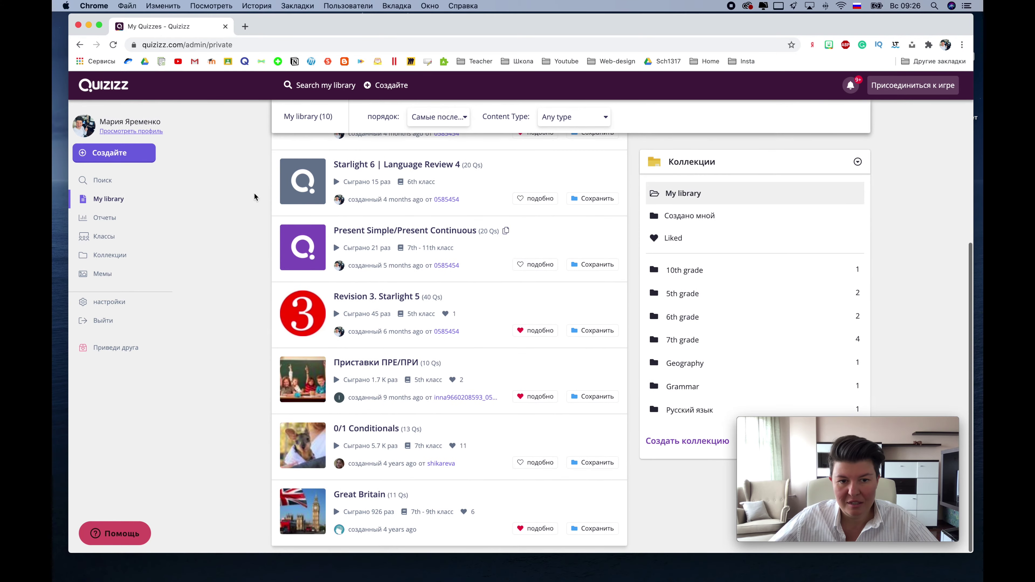
{"action": "scroll", "coordinate": [401, 209], "scroll_direction": "up", "scroll_amount": 5}
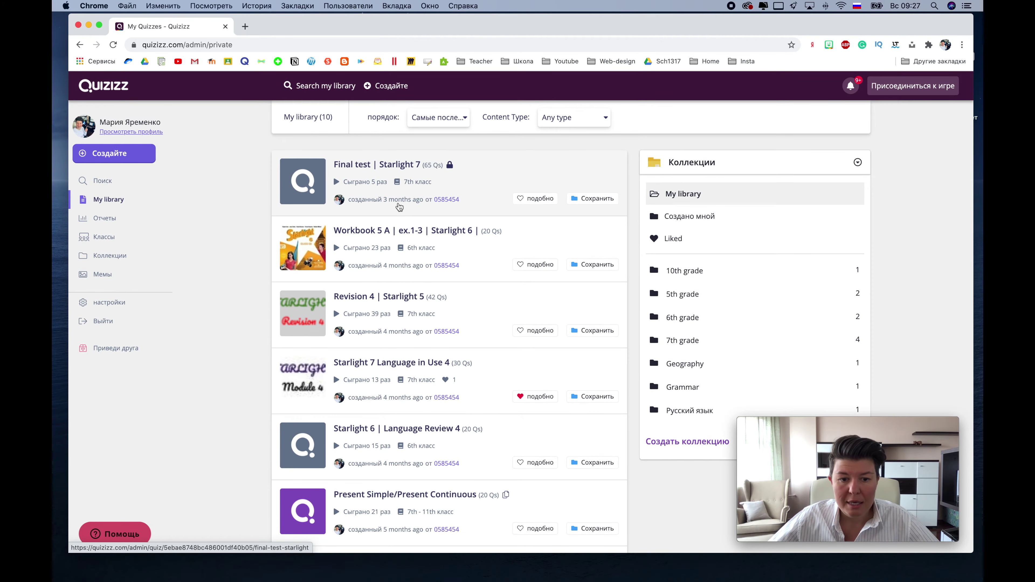
{"action": "scroll", "coordinate": [400, 207], "scroll_direction": "down", "scroll_amount": 5}
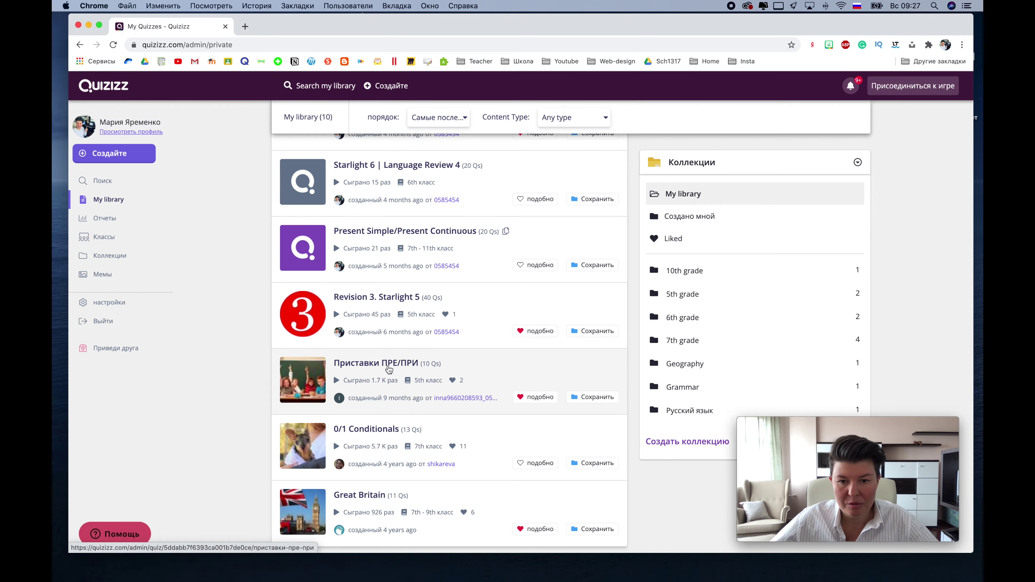
{"action": "scroll", "coordinate": [399, 371], "scroll_direction": "up", "scroll_amount": 5}
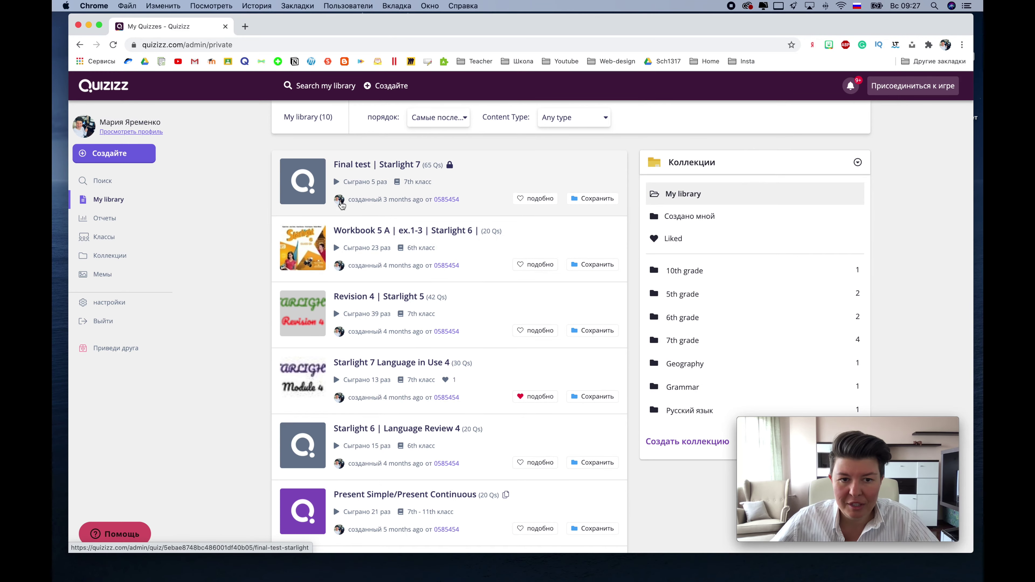
{"action": "scroll", "coordinate": [424, 265], "scroll_direction": "down", "scroll_amount": 1}
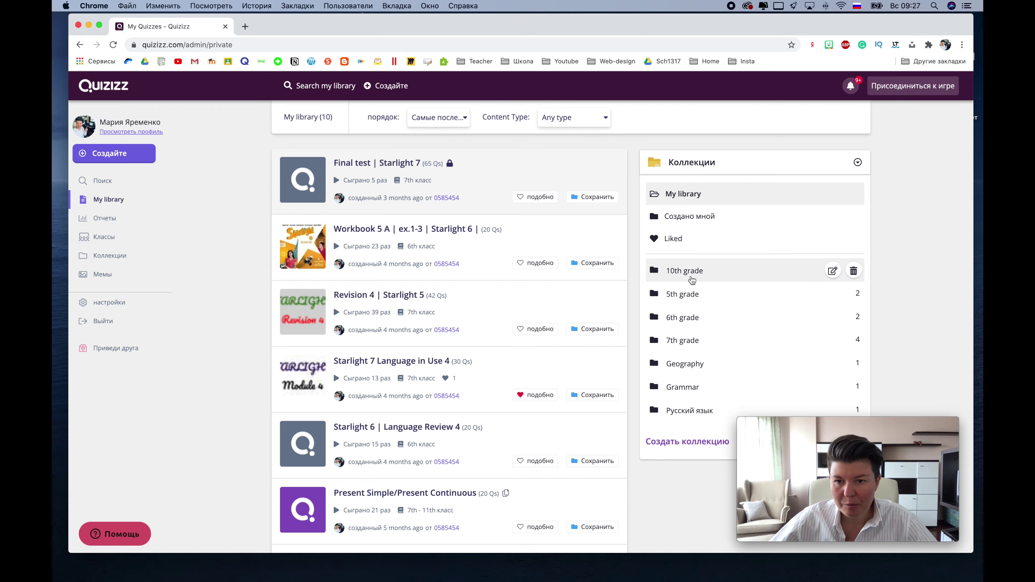
{"action": "left_click", "coordinate": [688, 271]}
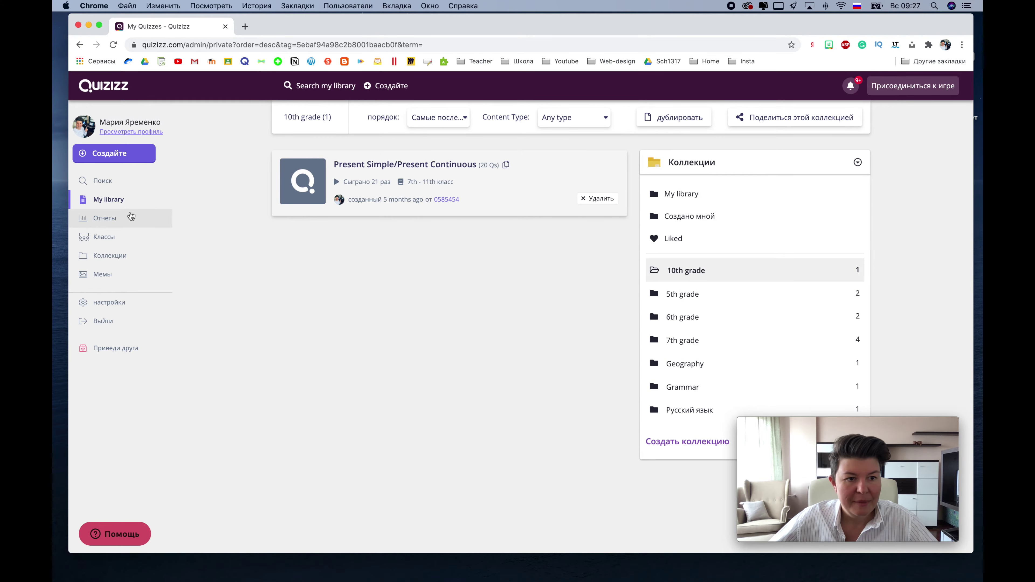
Step: View the player results in the live Present Simple report, and return to the reports list
{"action": "left_click", "coordinate": [116, 220]}
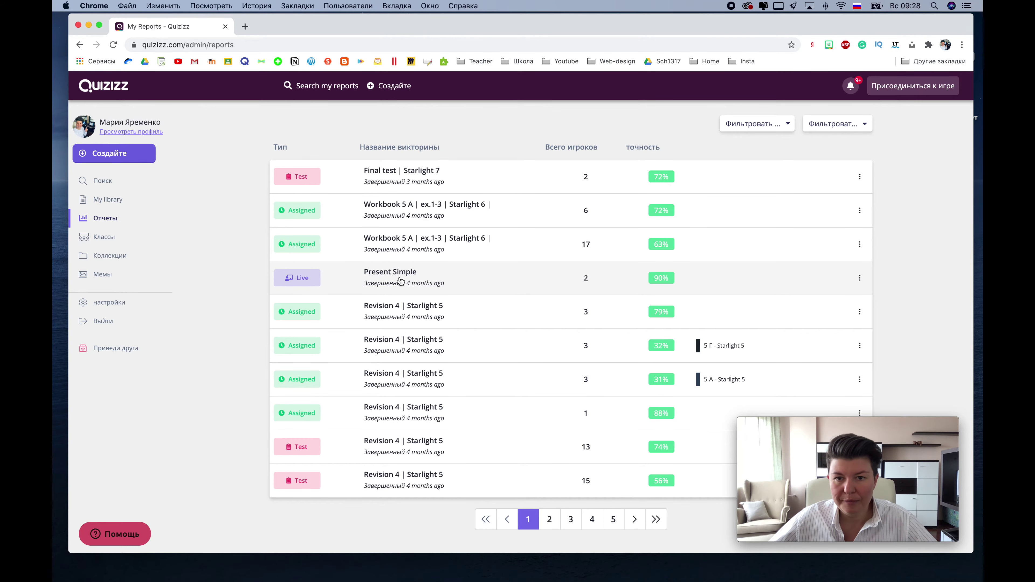
{"action": "left_click", "coordinate": [585, 283]}
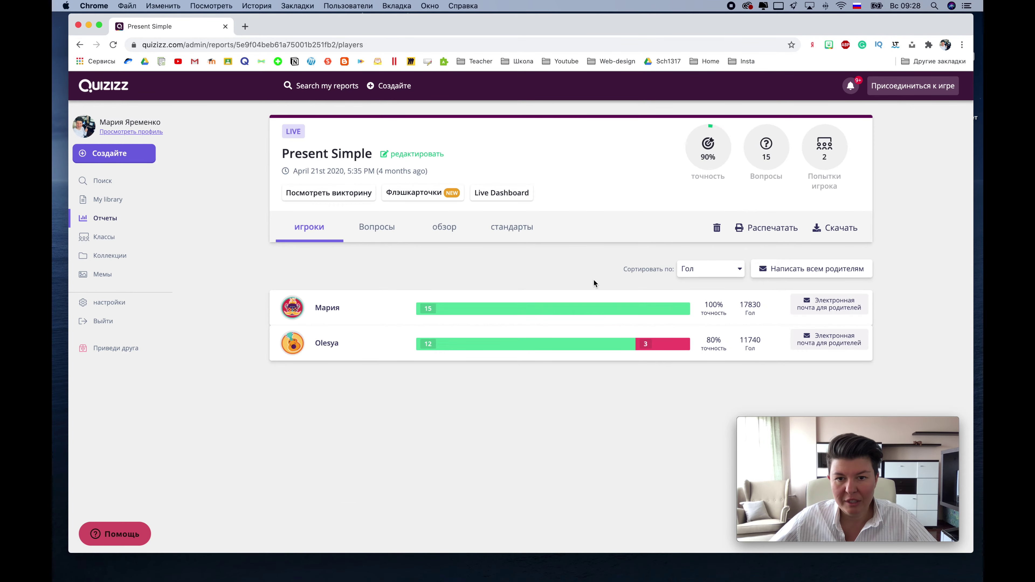
{"action": "left_click", "coordinate": [80, 45]}
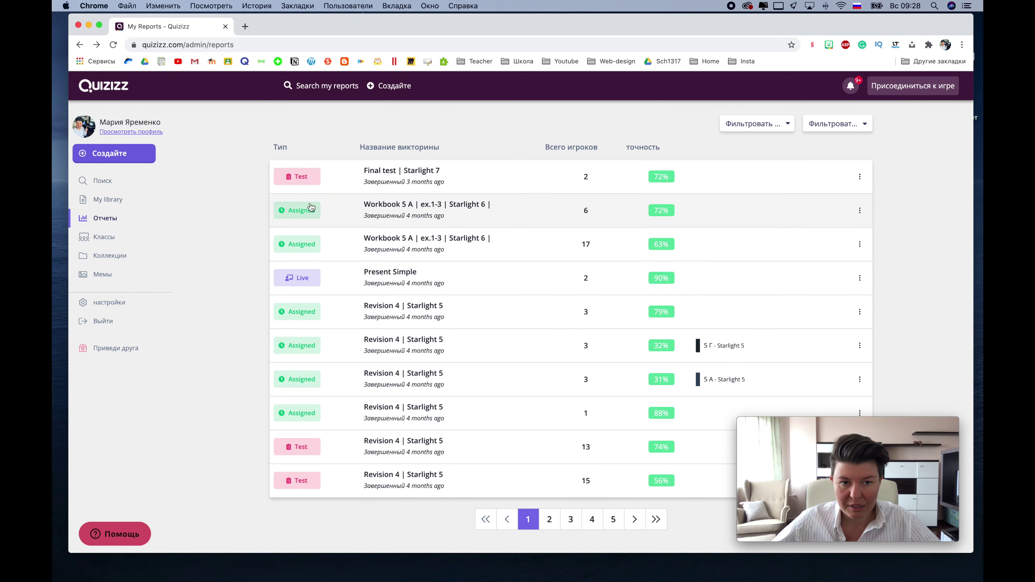
Step: Open the Final test | Starlight 7 report and check the sorting options for its players, leaving the sort order as it is
{"action": "left_click", "coordinate": [406, 171]}
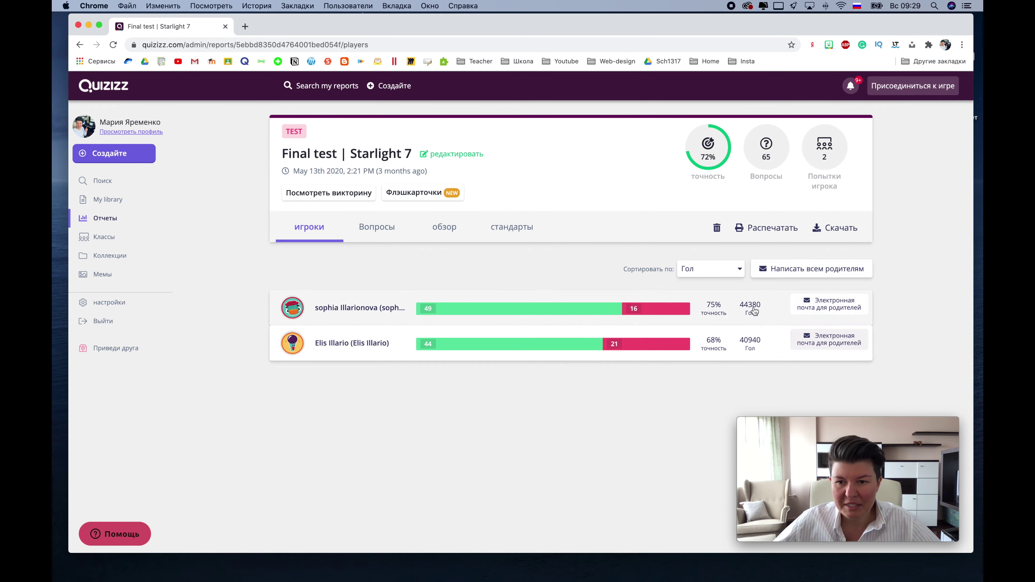
{"action": "left_click", "coordinate": [740, 274]}
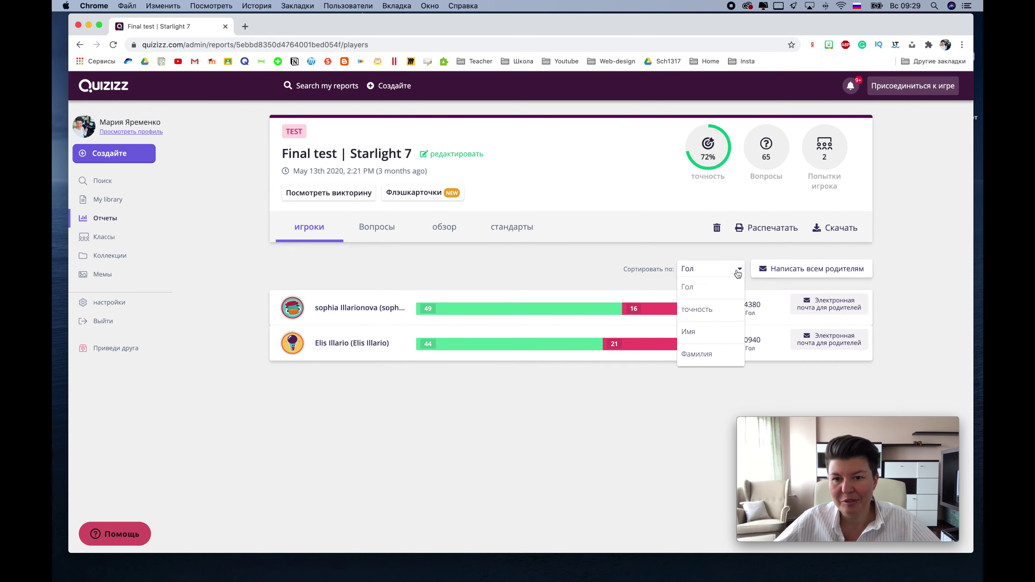
{"action": "left_click", "coordinate": [597, 268]}
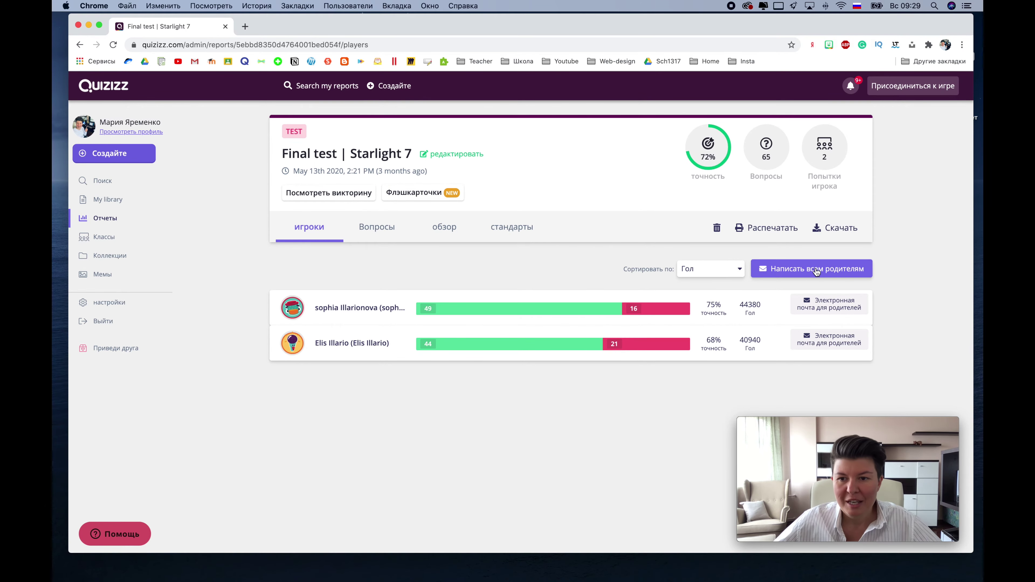
Step: Examine the report's Вопросы, обзор and стандарты views, and return to its игроки view
{"action": "left_click", "coordinate": [385, 231]}
{"action": "left_click", "coordinate": [445, 228]}
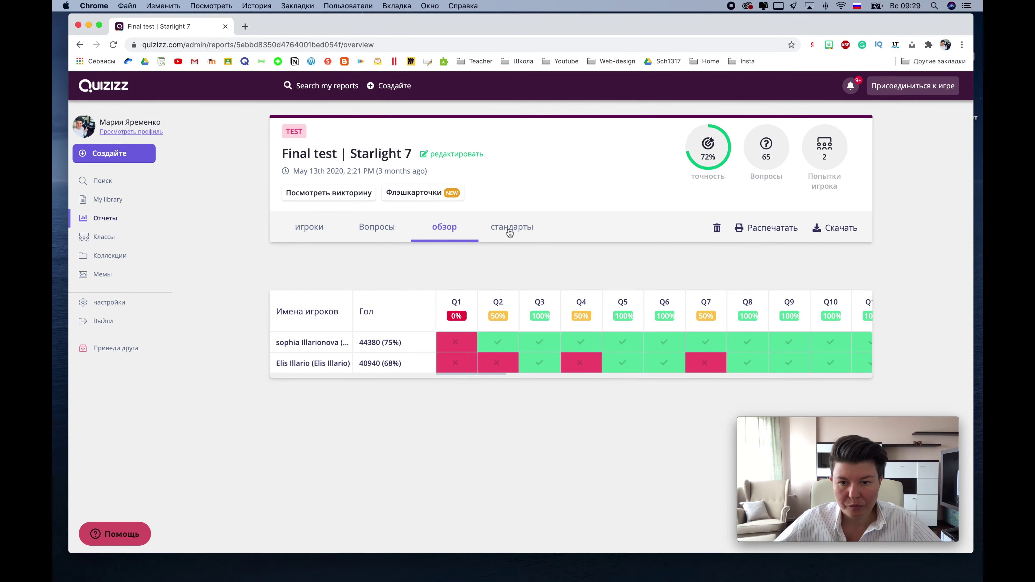
{"action": "scroll", "coordinate": [591, 304], "scroll_direction": "right", "scroll_amount": 15}
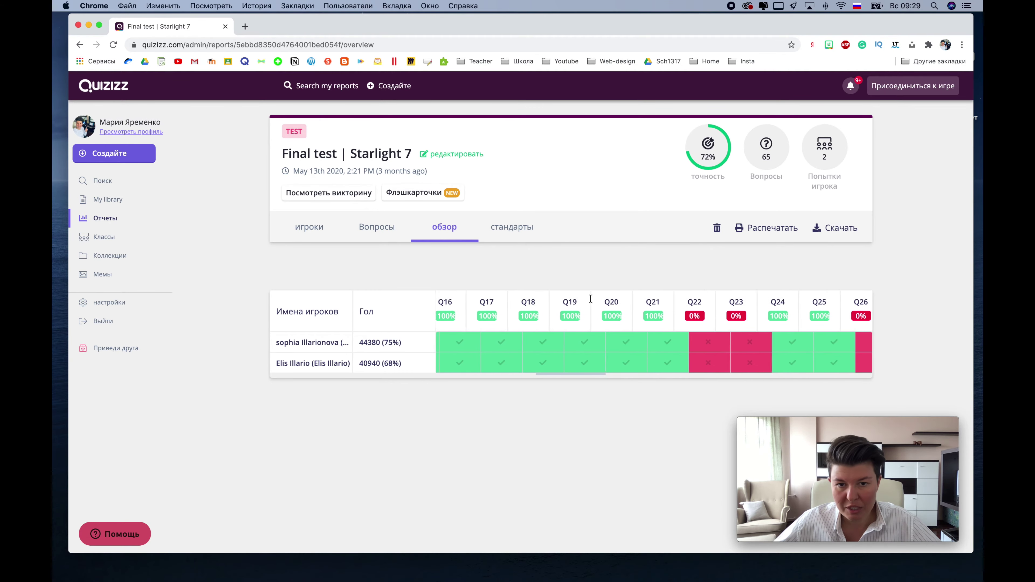
{"action": "left_click", "coordinate": [521, 231]}
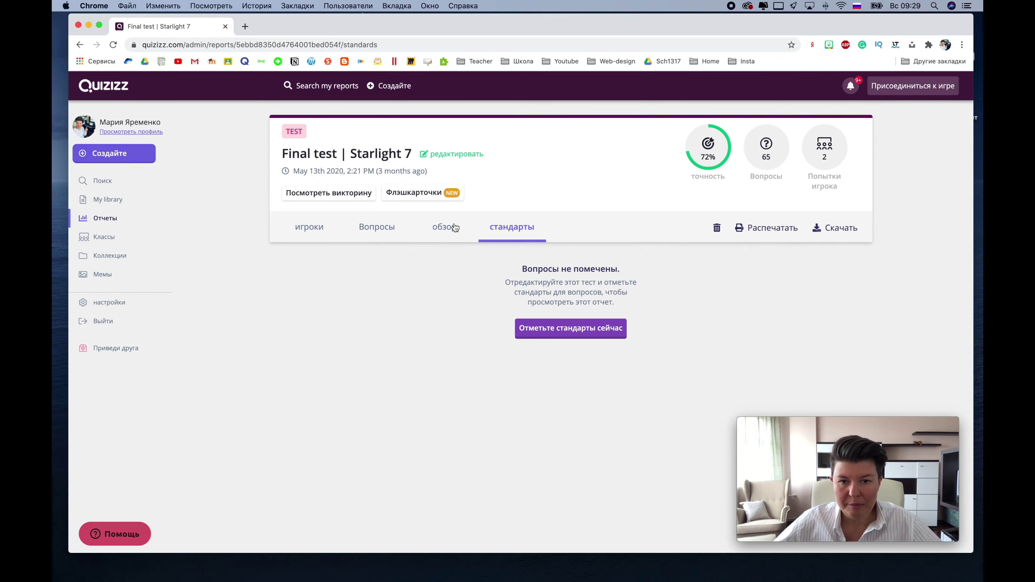
{"action": "left_click", "coordinate": [300, 227]}
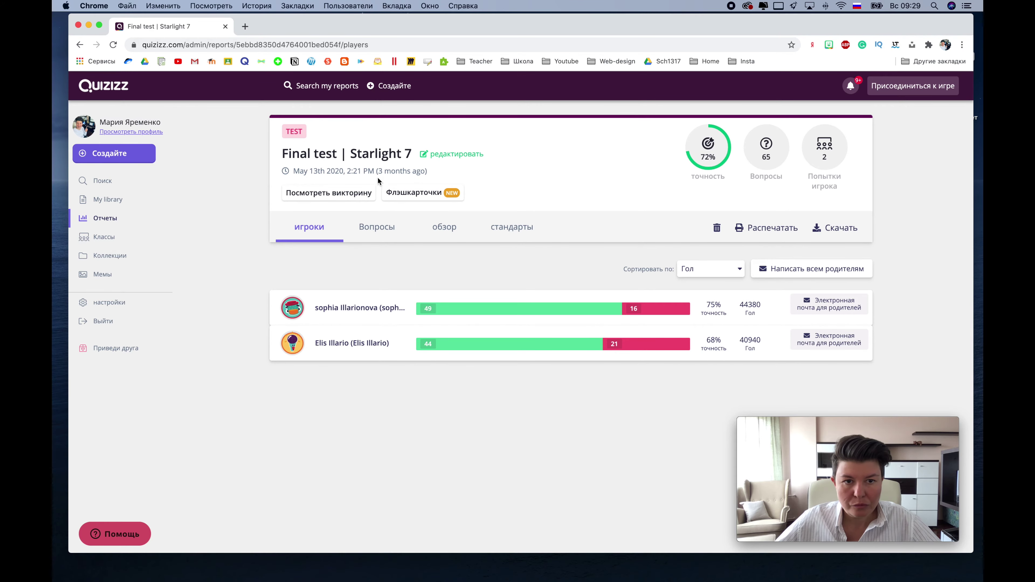
Step: Browse the student lists of the classes 2 Г - Starlight 2, 5 А - Starlight 5 and 5 Г - Starlight 5
{"action": "left_click", "coordinate": [101, 239]}
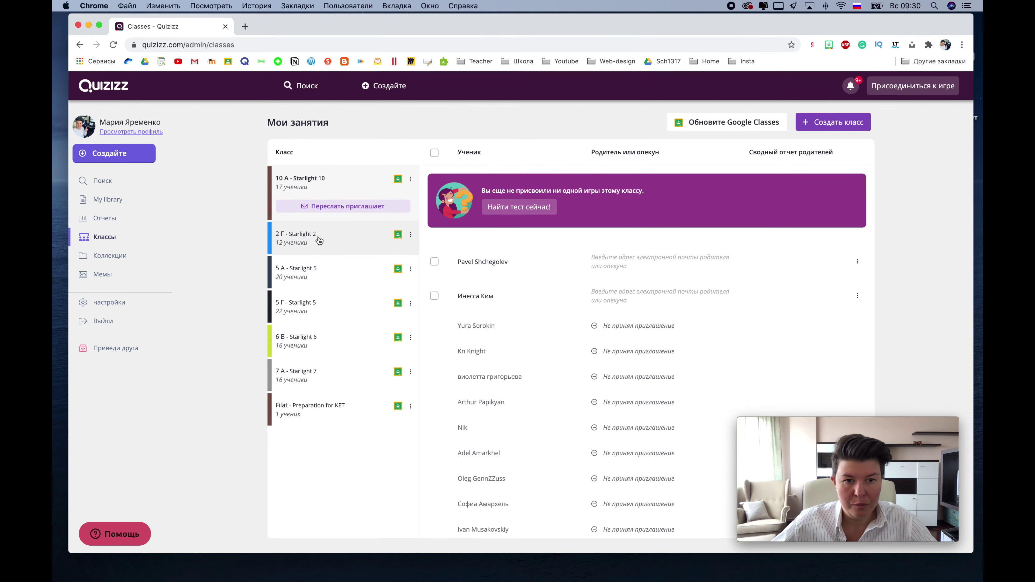
{"action": "left_click", "coordinate": [340, 239]}
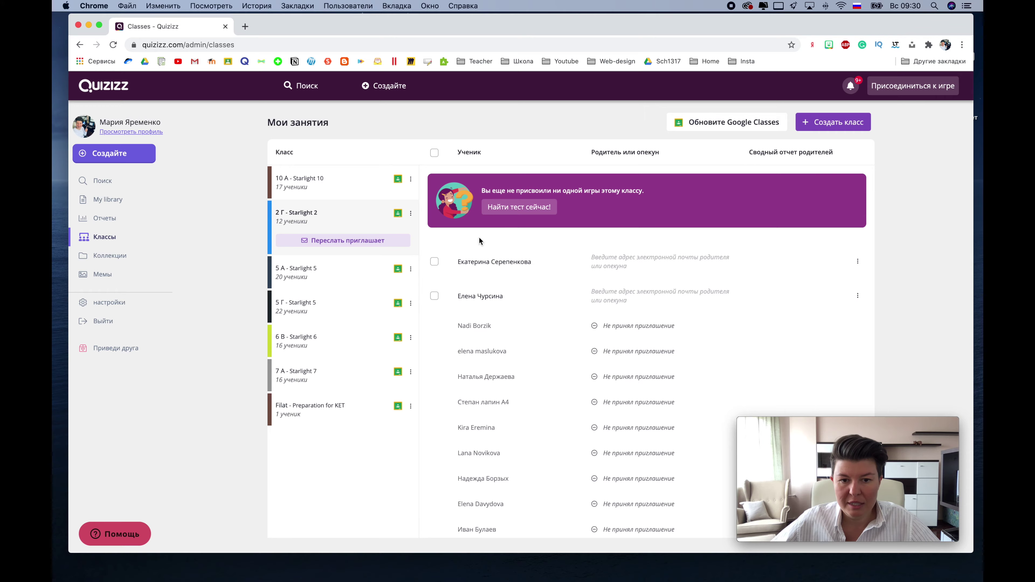
{"action": "left_click", "coordinate": [339, 280]}
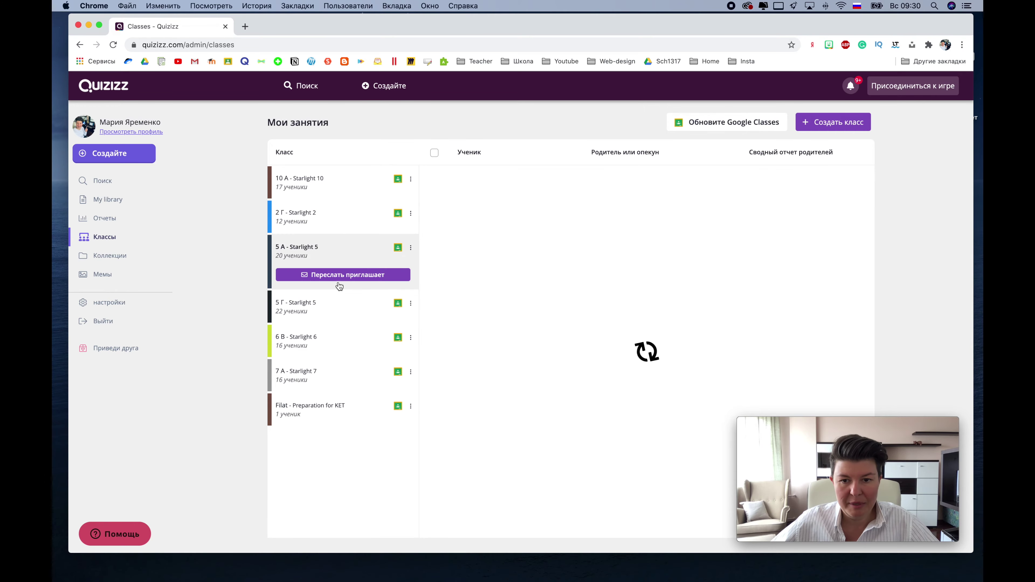
{"action": "left_click", "coordinate": [340, 308]}
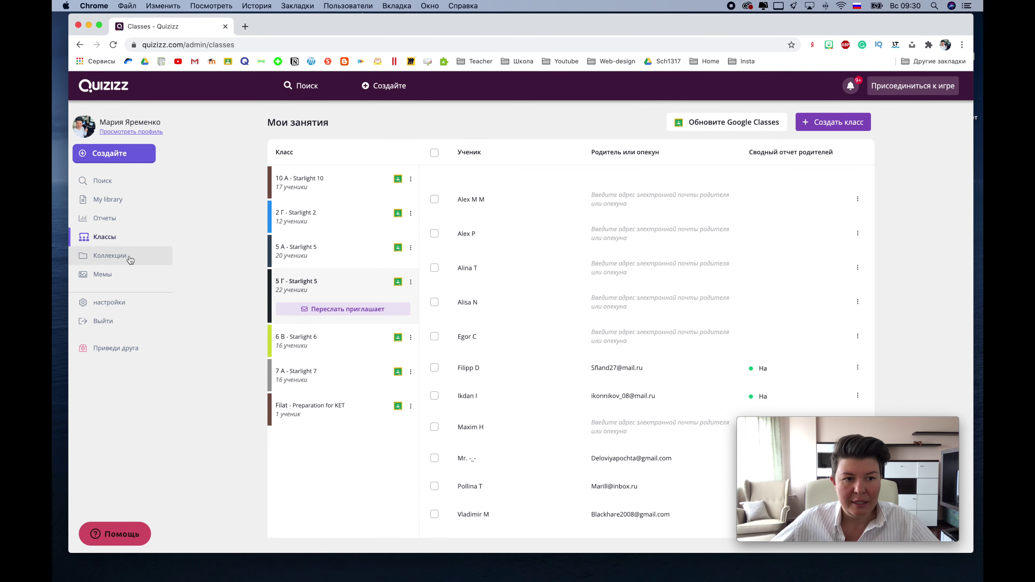
Step: View the quiz collections and the Мемы section, and return to the quiz search page
{"action": "left_click", "coordinate": [129, 259]}
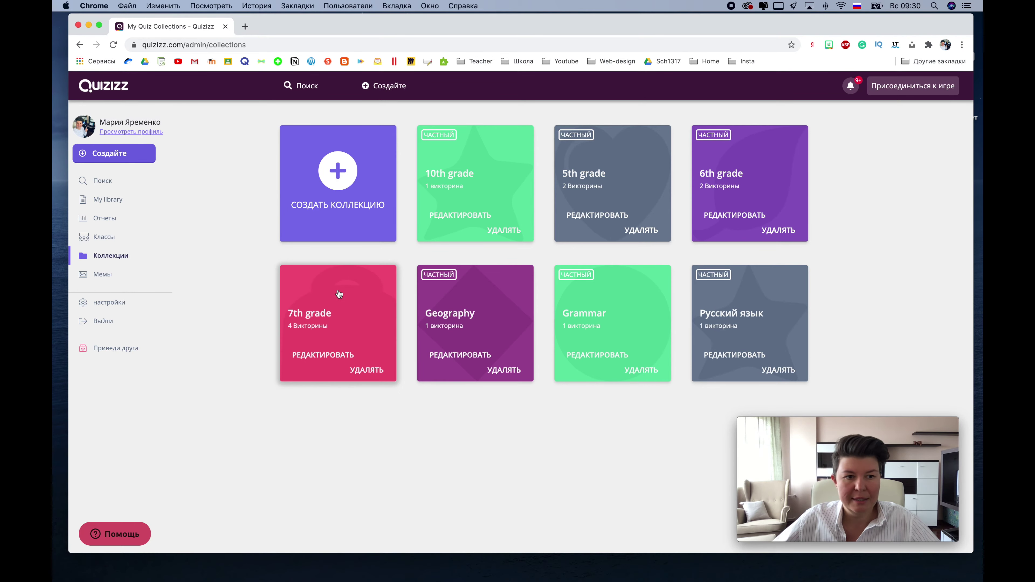
{"action": "left_click", "coordinate": [104, 280]}
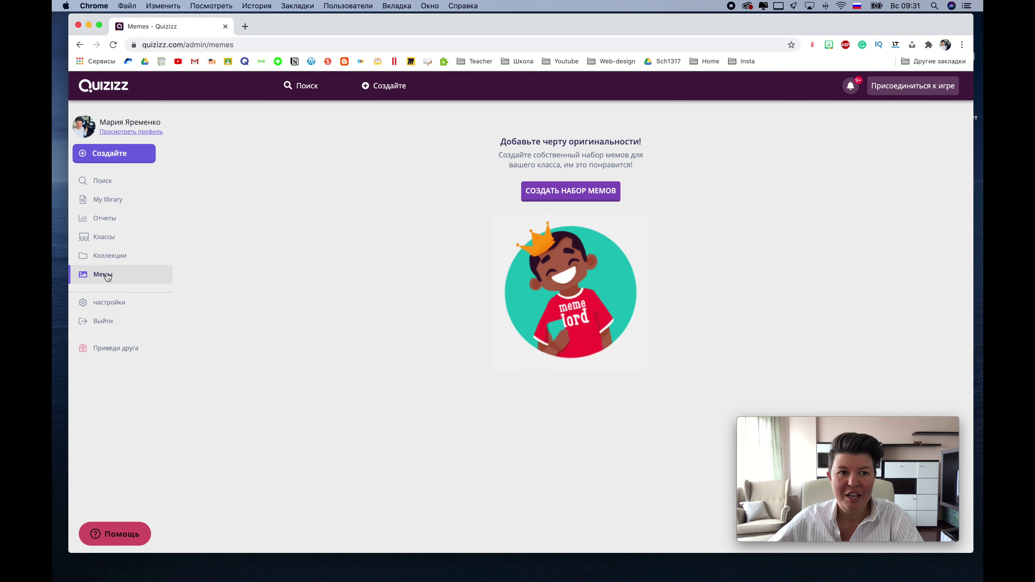
{"action": "left_click", "coordinate": [104, 190]}
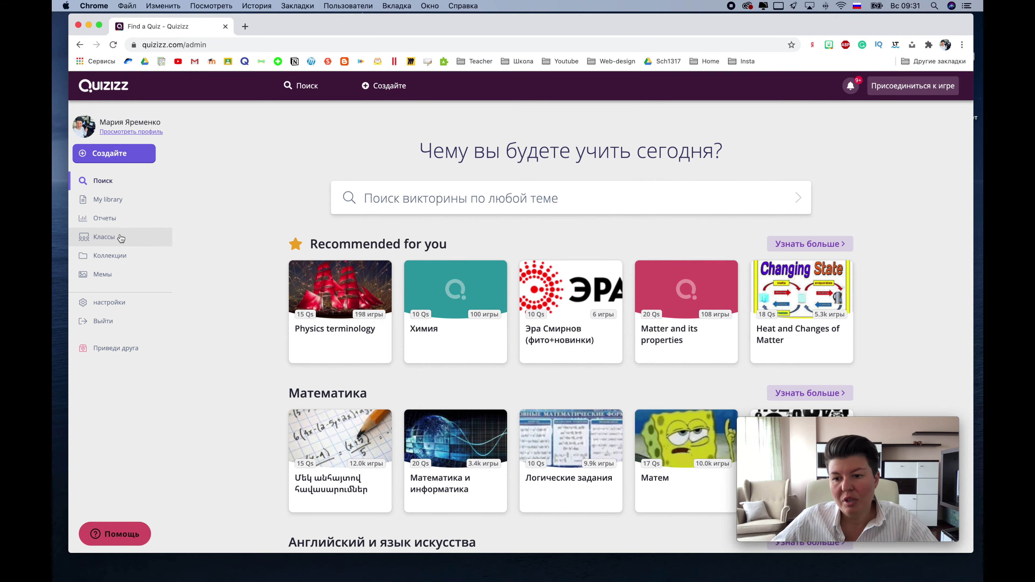
Step: Open the quiz Final test | Starlight 7 from My library and check its title and visibility note
{"action": "left_click", "coordinate": [114, 204]}
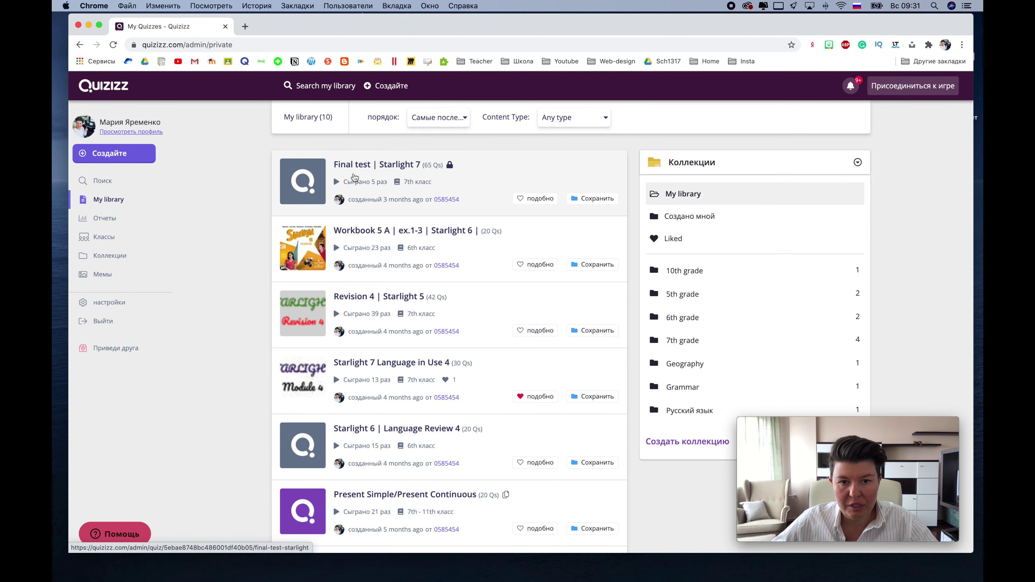
{"action": "left_click", "coordinate": [372, 165]}
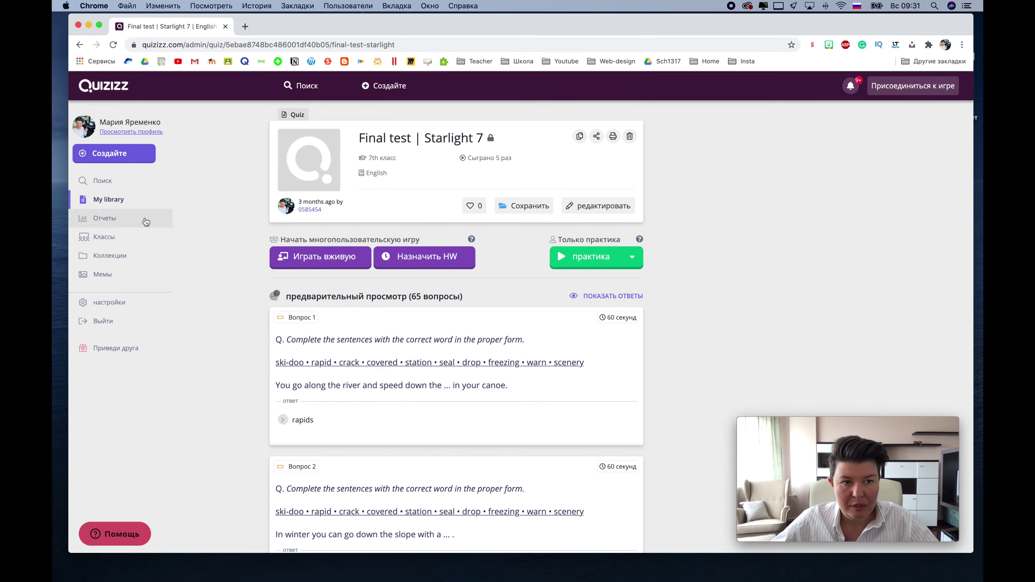
{"action": "left_click", "coordinate": [128, 203]}
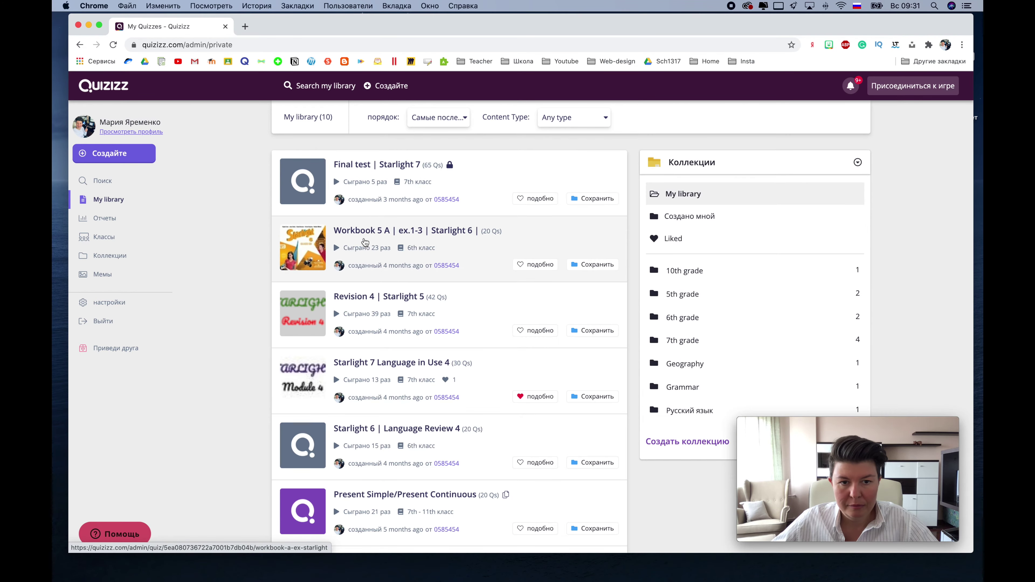
{"action": "left_click", "coordinate": [369, 174]}
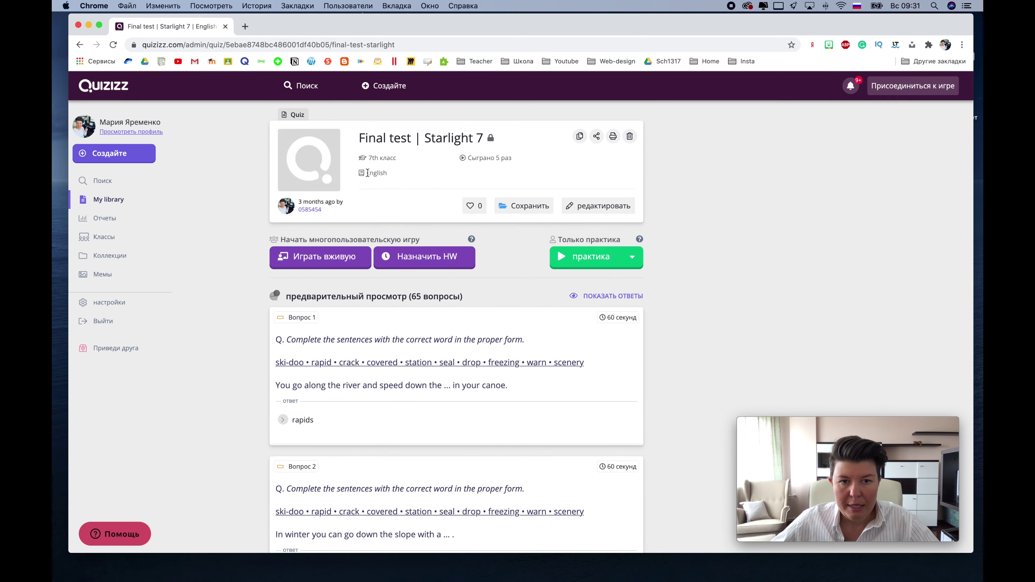
{"action": "left_click_drag", "start_coordinate": [359, 138], "coordinate": [501, 145]}
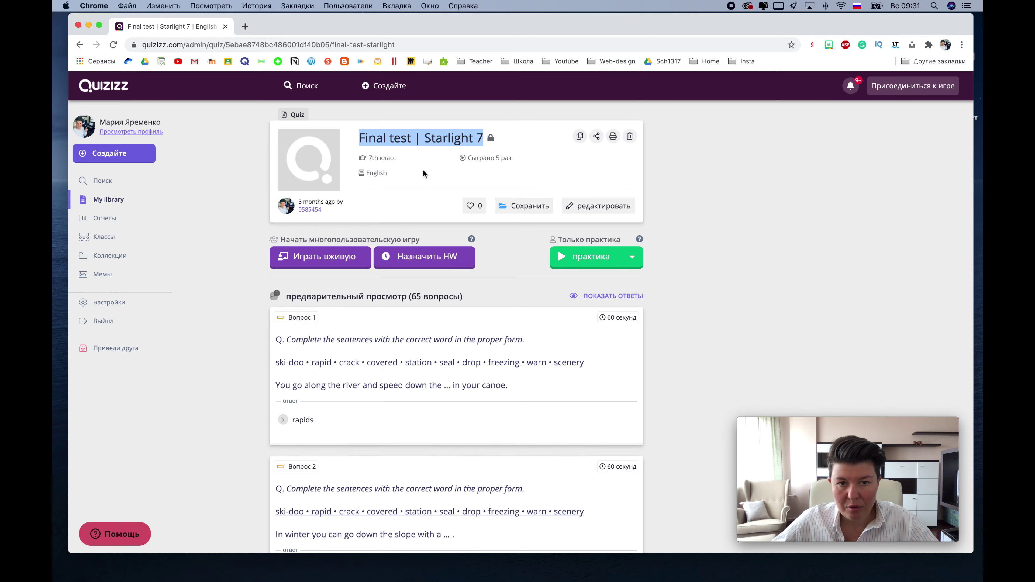
{"action": "left_click", "coordinate": [391, 199]}
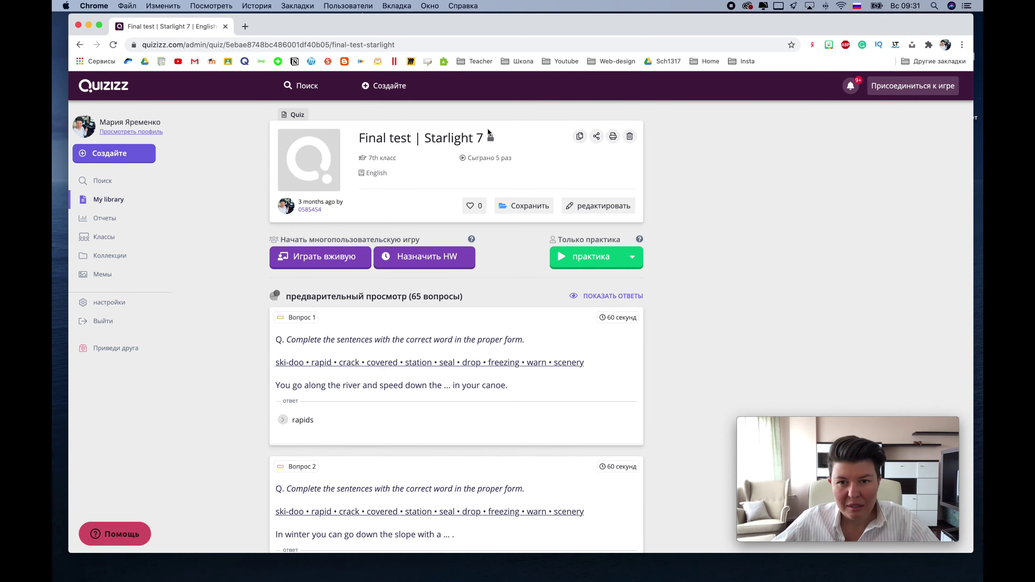
{"action": "mouse_move", "coordinate": [488, 137]}
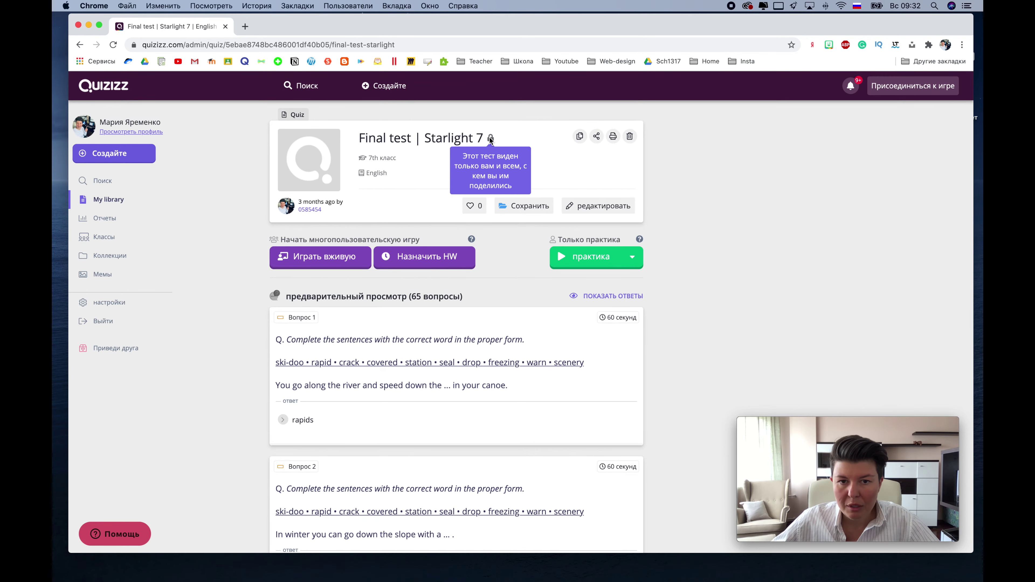
Step: Open the quiz Final test | Starlight 7 for editing and view its first questions
{"action": "left_click", "coordinate": [598, 206]}
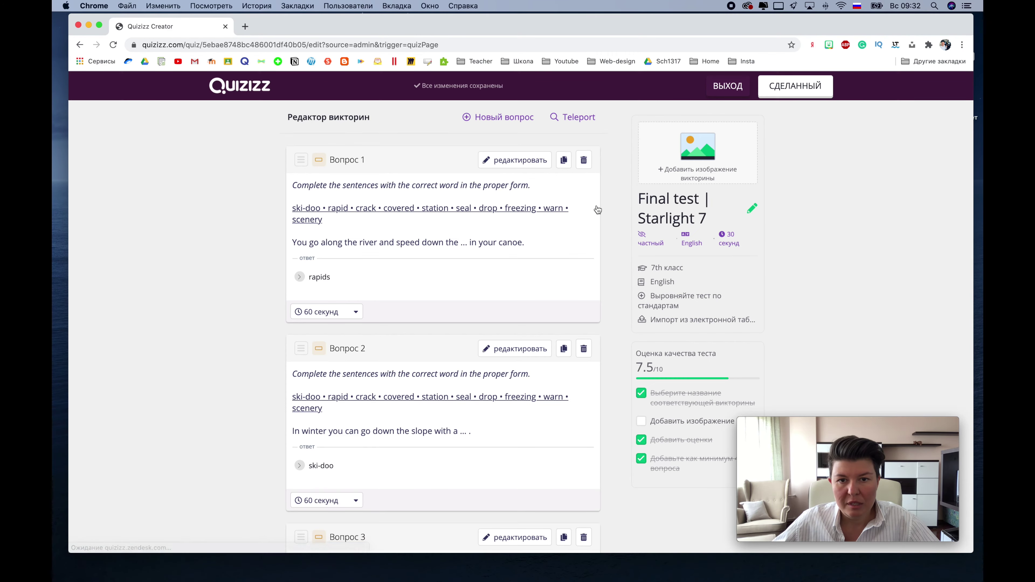
{"action": "scroll", "coordinate": [609, 319], "scroll_direction": "down", "scroll_amount": 1}
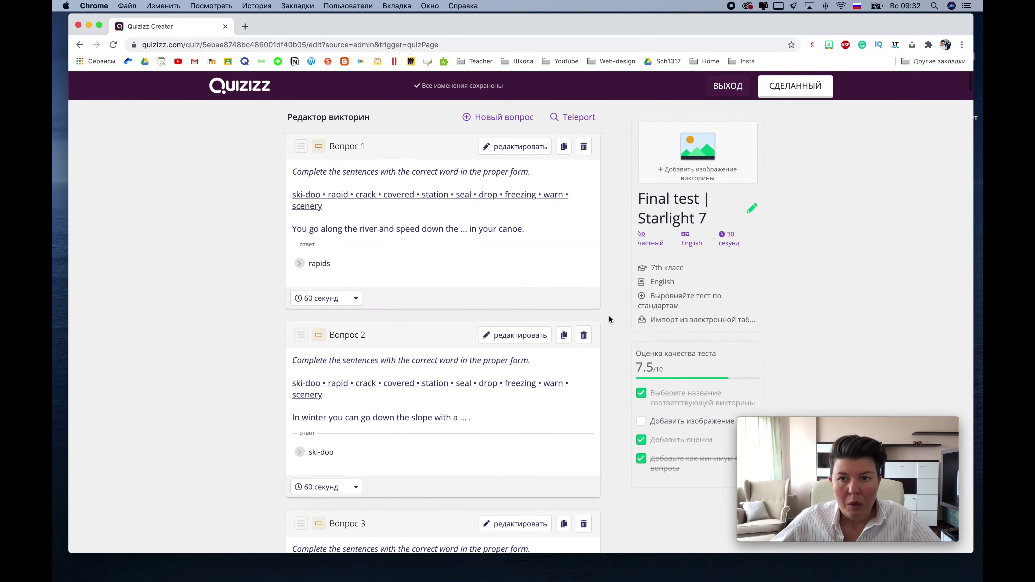
Step: Look through the questions of Final test | Starlight 7 in the quiz editor and finish editing
{"action": "scroll", "coordinate": [609, 318], "scroll_direction": "down", "scroll_amount": 10}
{"action": "scroll", "coordinate": [609, 318], "scroll_direction": "up", "scroll_amount": 10}
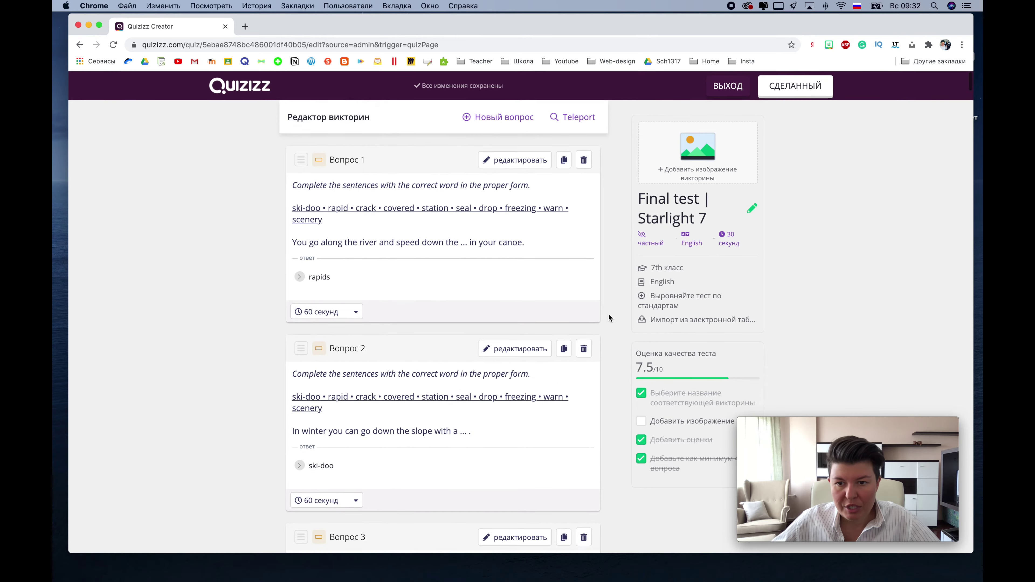
{"action": "scroll", "coordinate": [609, 317], "scroll_direction": "down", "scroll_amount": 20}
{"action": "scroll", "coordinate": [609, 317], "scroll_direction": "up", "scroll_amount": 20}
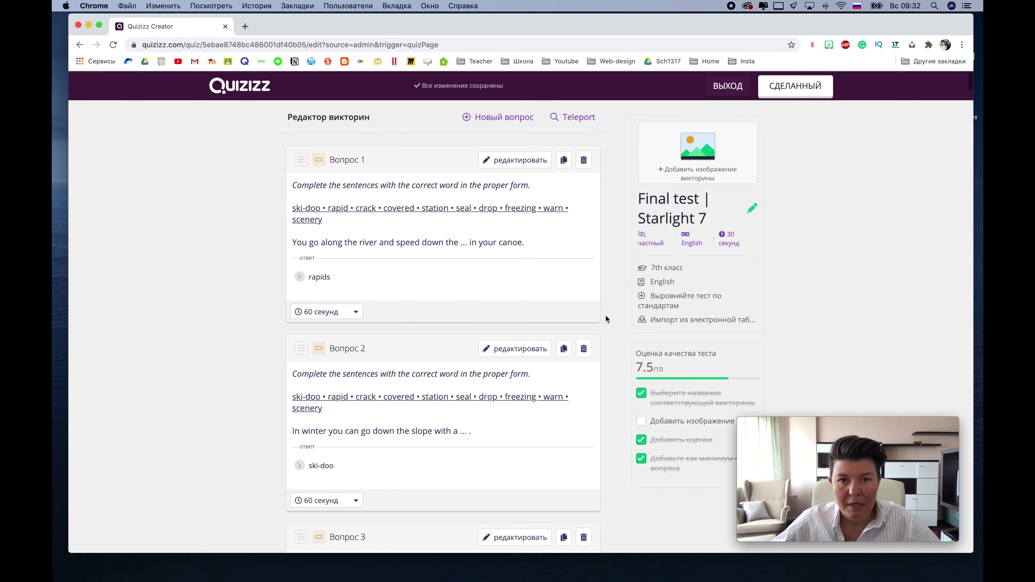
{"action": "scroll", "coordinate": [563, 262], "scroll_direction": "down", "scroll_amount": 20}
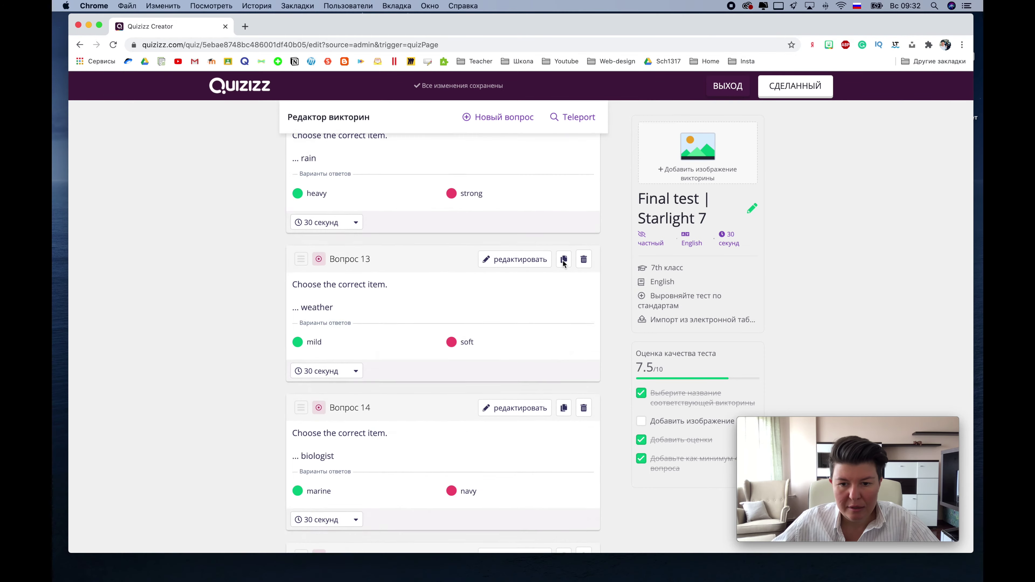
{"action": "scroll", "coordinate": [563, 264], "scroll_direction": "down", "scroll_amount": 20}
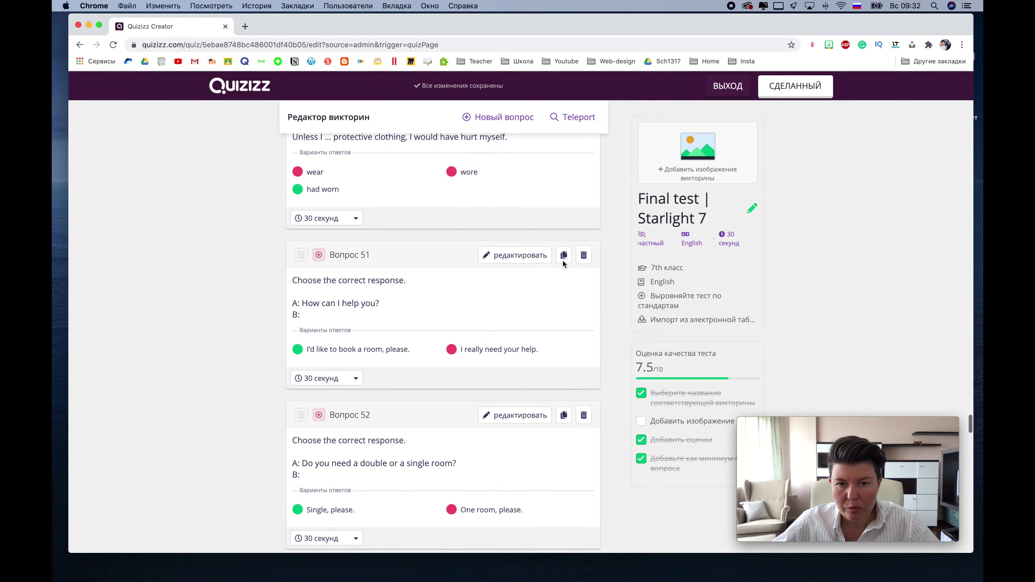
{"action": "scroll", "coordinate": [563, 263], "scroll_direction": "up", "scroll_amount": 10}
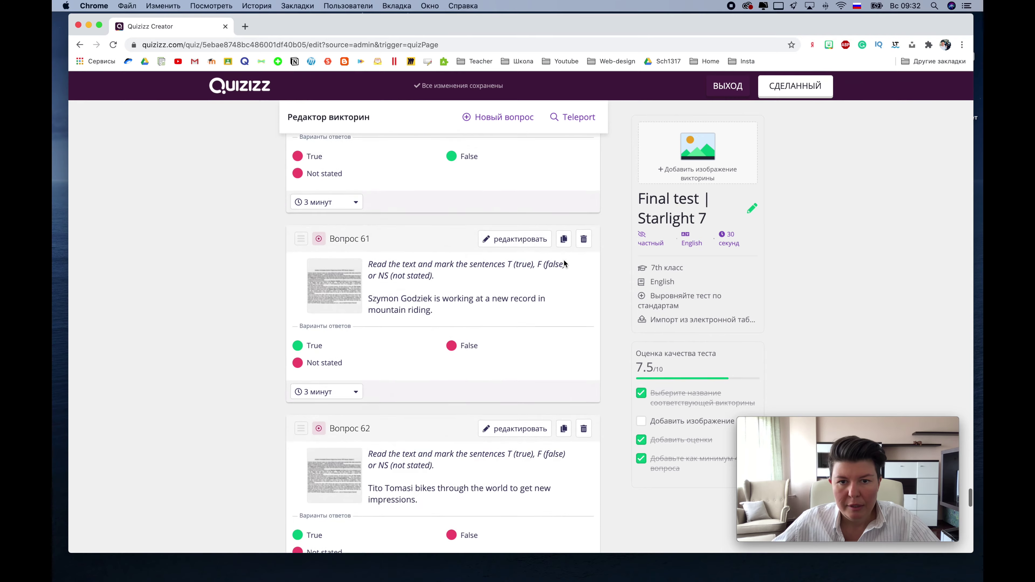
{"action": "left_click", "coordinate": [824, 94]}
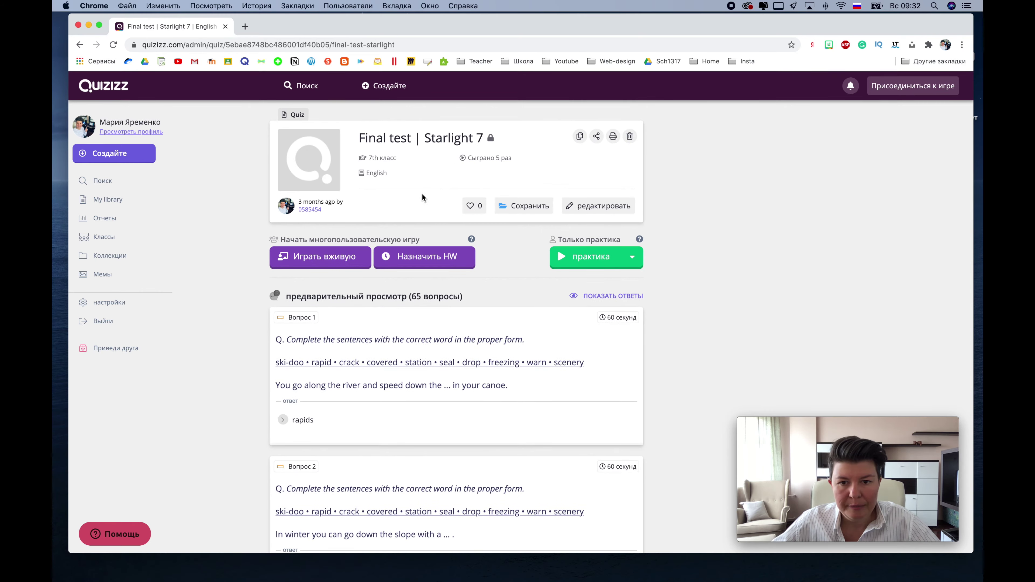
Step: Reopen Final test | Starlight 7 for editing, set its visibility to public (общественности) and finish editing
{"action": "right_click", "coordinate": [491, 138]}
{"action": "left_click", "coordinate": [476, 142]}
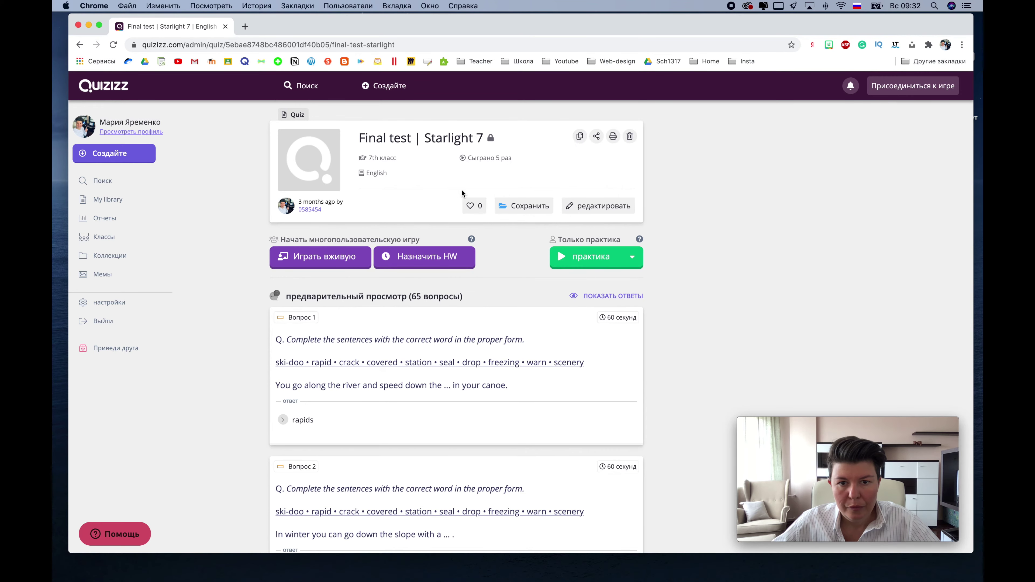
{"action": "left_click", "coordinate": [578, 207]}
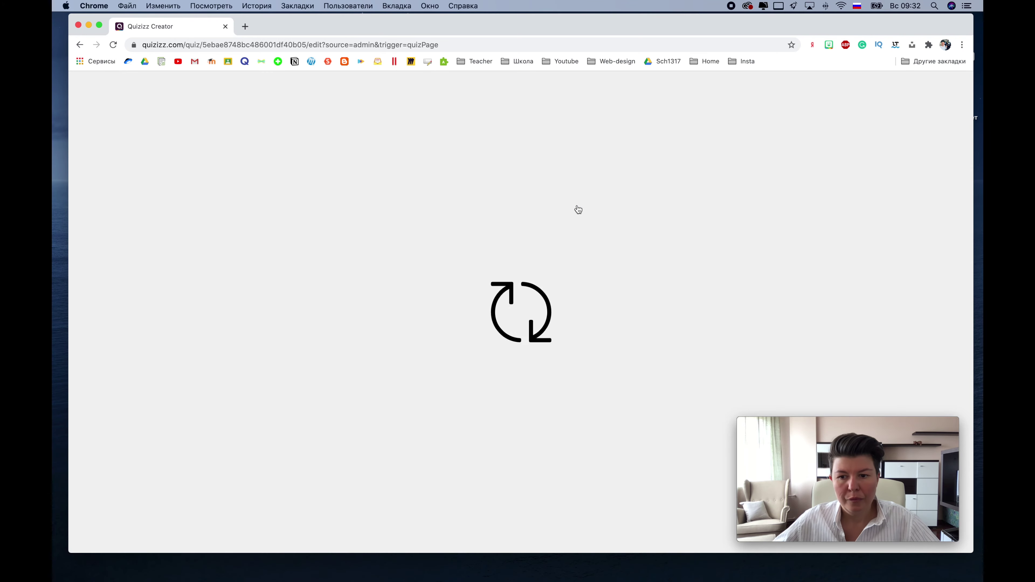
{"action": "scroll", "coordinate": [578, 206], "scroll_direction": "down", "scroll_amount": 1}
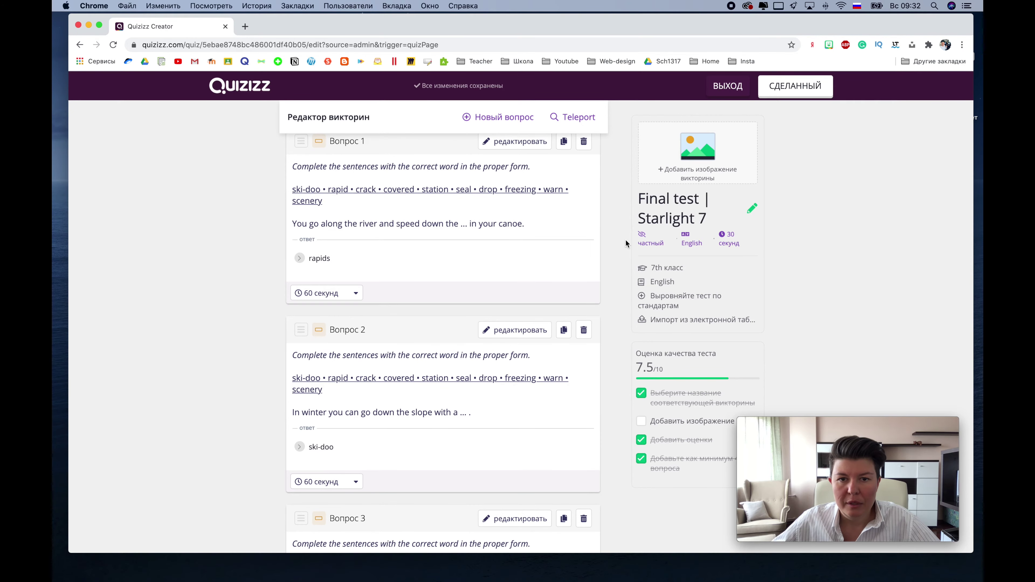
{"action": "scroll", "coordinate": [626, 241], "scroll_direction": "up", "scroll_amount": 1}
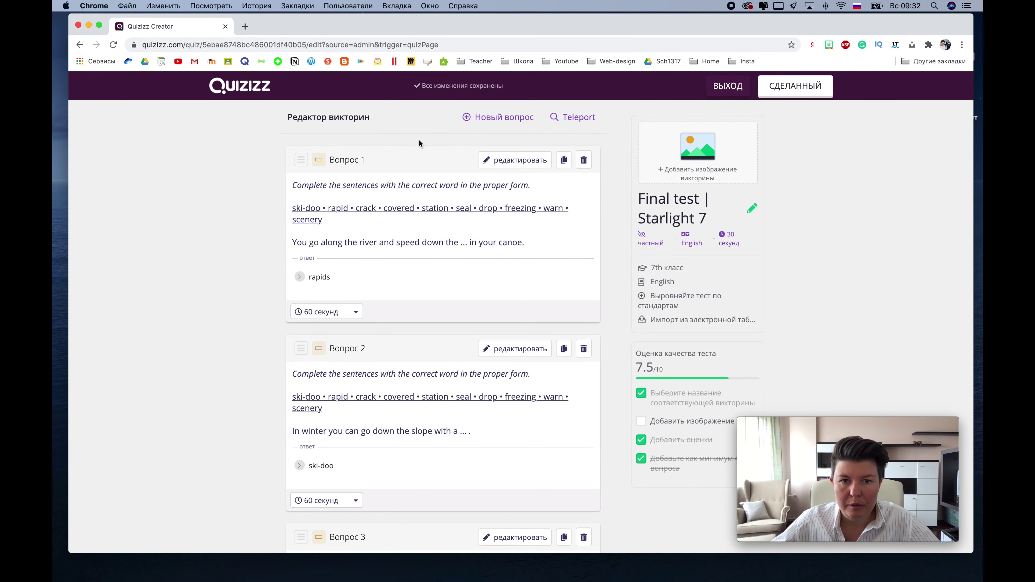
{"action": "left_click", "coordinate": [644, 239]}
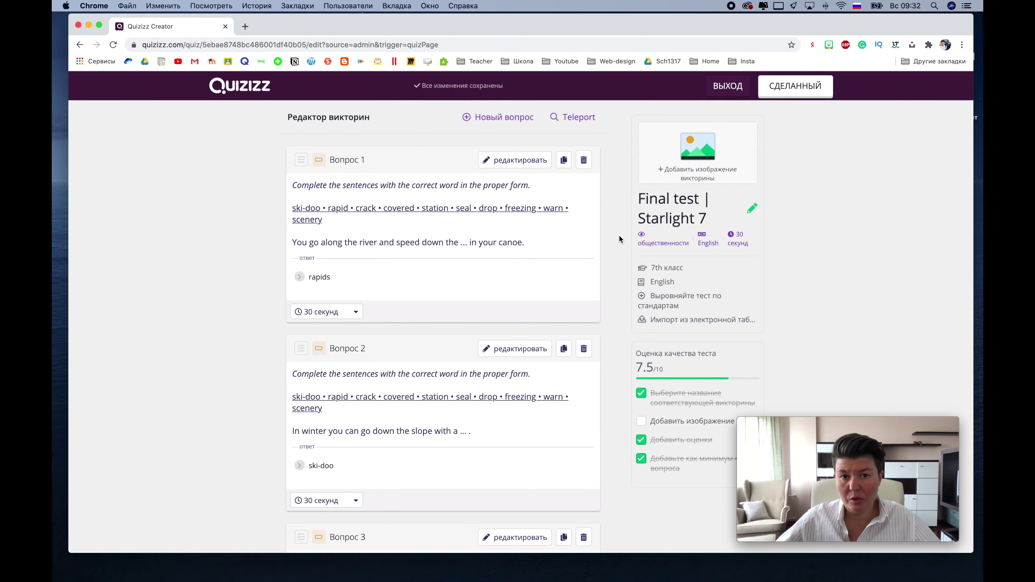
{"action": "left_click", "coordinate": [795, 86]}
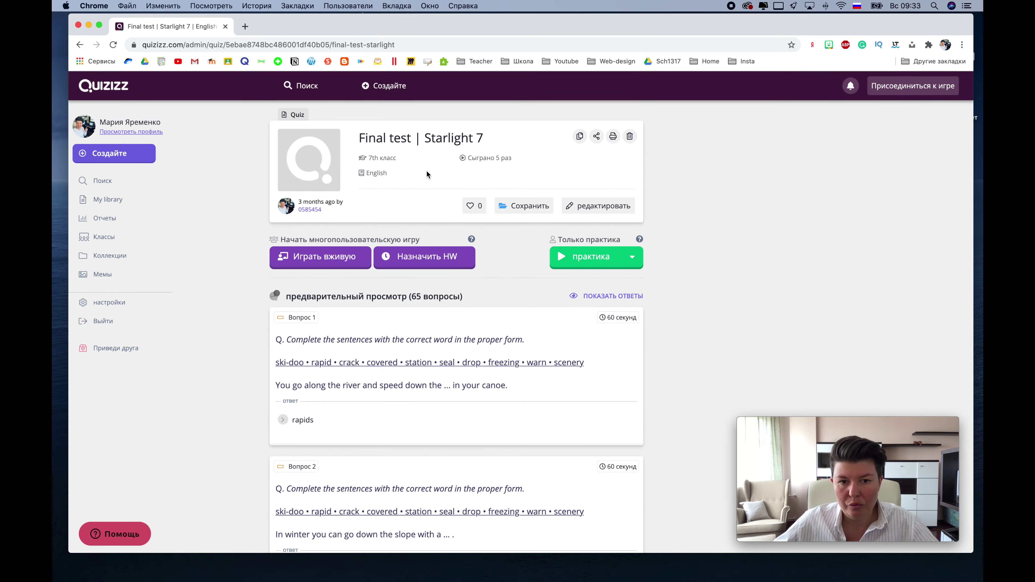
Step: Set up a live game of Final test | Starlight 7 in Контрольная работа mode, previewing the команда and классический modes
{"action": "scroll", "coordinate": [428, 203], "scroll_direction": "down", "scroll_amount": 3}
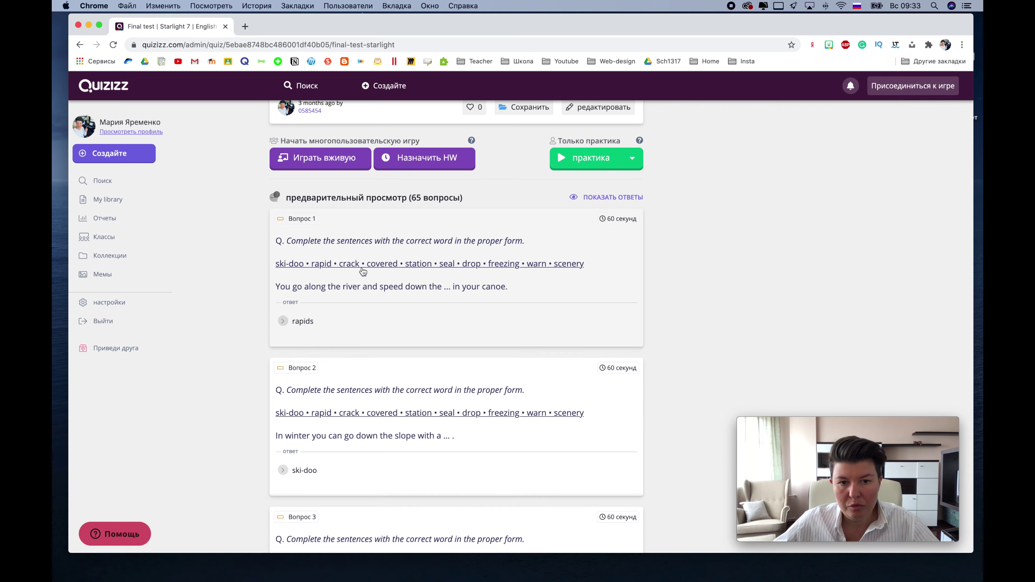
{"action": "scroll", "coordinate": [360, 322], "scroll_direction": "up", "scroll_amount": 3}
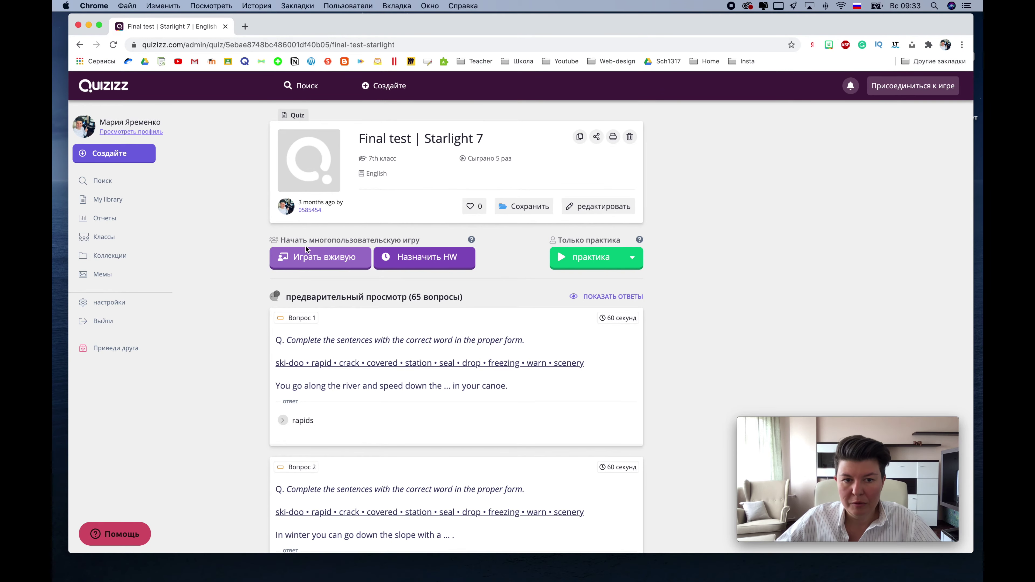
{"action": "left_click", "coordinate": [321, 261]}
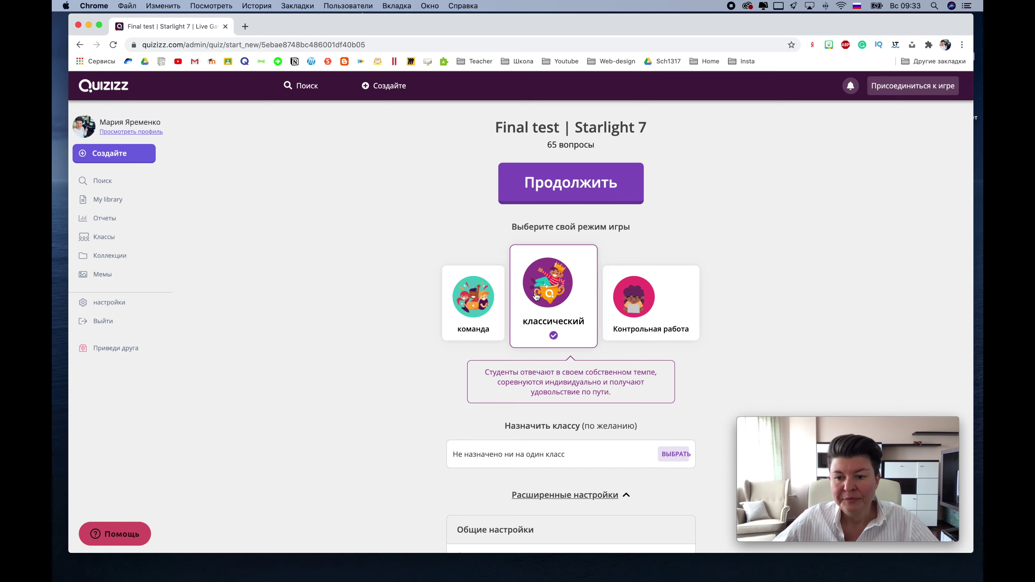
{"action": "left_click", "coordinate": [464, 318]}
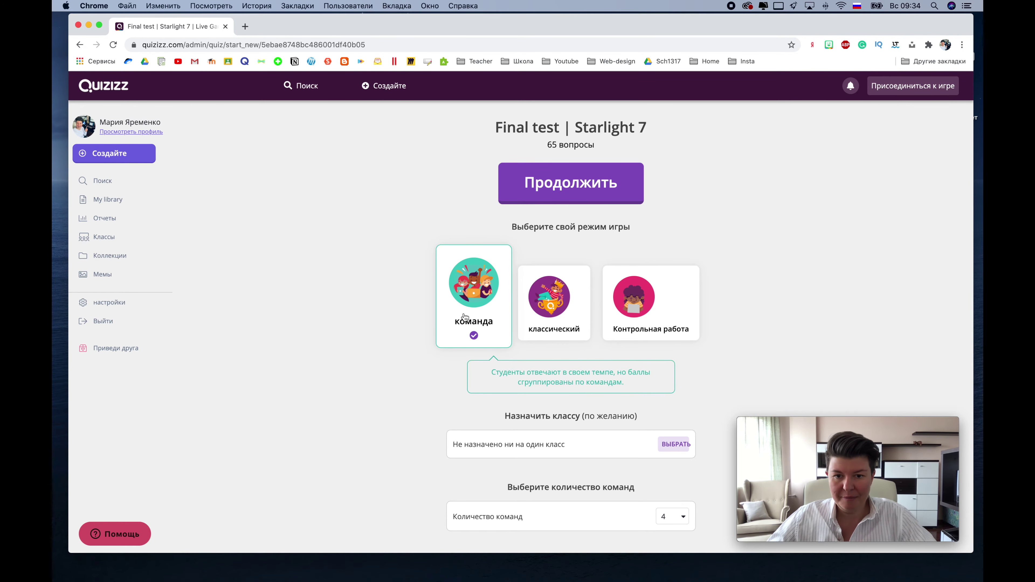
{"action": "left_click", "coordinate": [538, 305]}
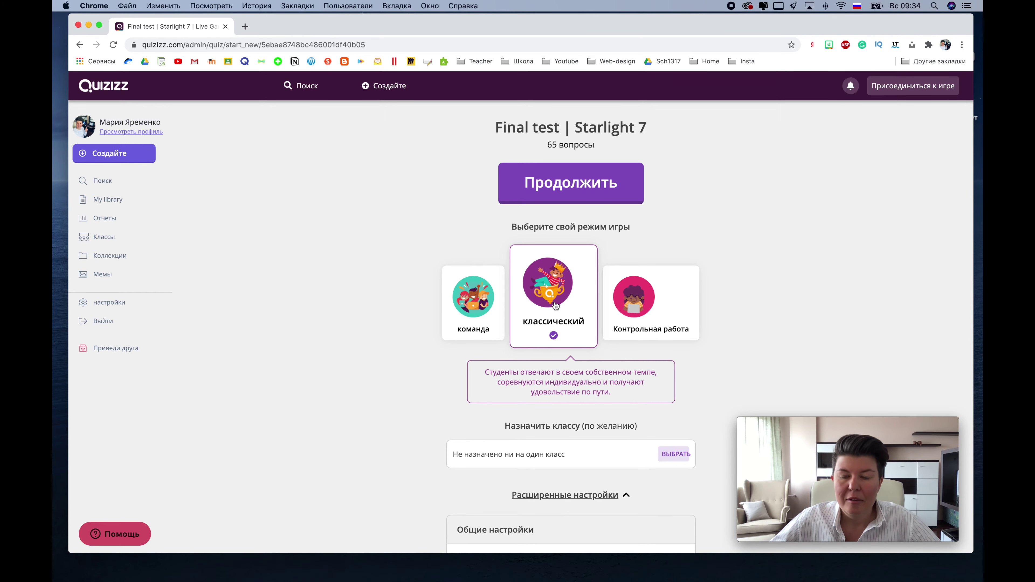
{"action": "left_click", "coordinate": [633, 305]}
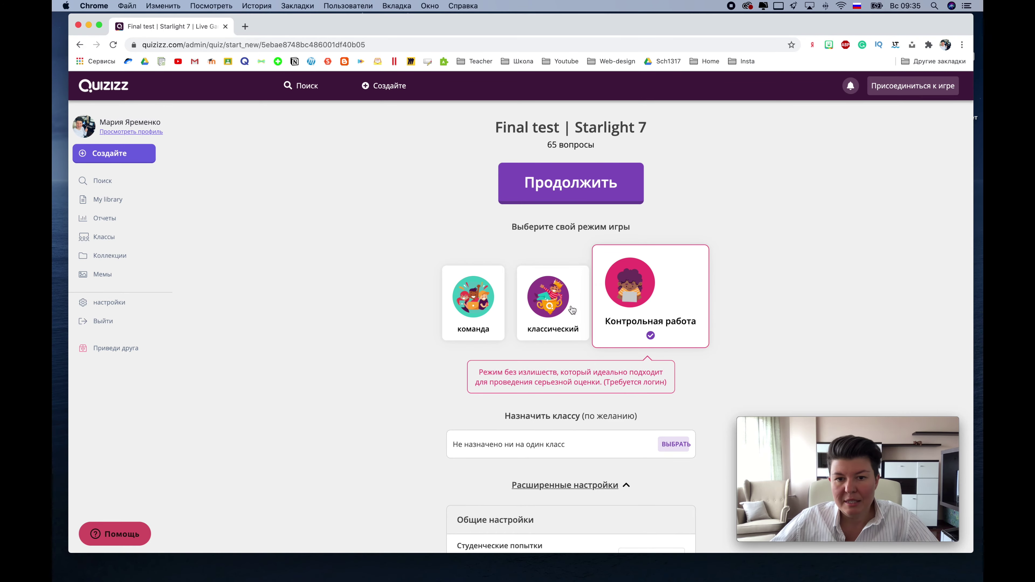
Step: Try assigning the game to the class 10 А - Starlight 10 and cancel the assignment
{"action": "scroll", "coordinate": [736, 312], "scroll_direction": "down", "scroll_amount": 3}
{"action": "scroll", "coordinate": [736, 310], "scroll_direction": "down", "scroll_amount": 2}
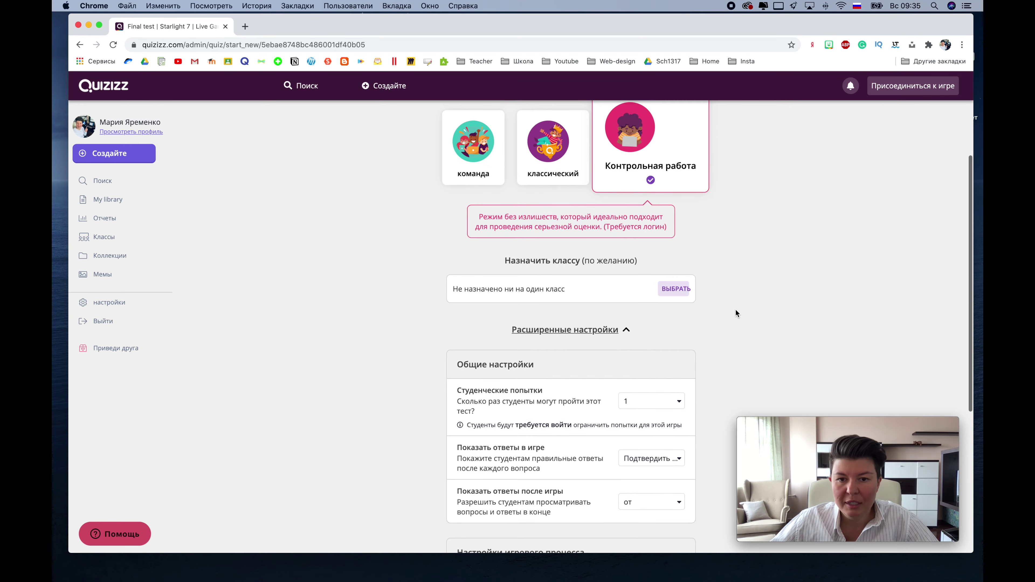
{"action": "left_click", "coordinate": [677, 289]}
{"action": "left_click", "coordinate": [439, 154]}
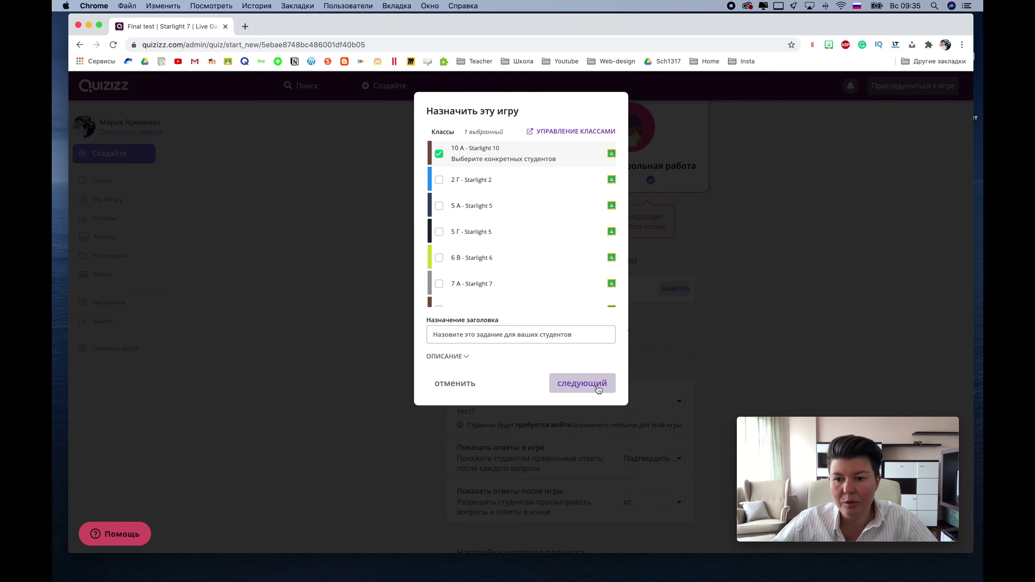
{"action": "left_click", "coordinate": [467, 357]}
{"action": "left_click", "coordinate": [450, 292]}
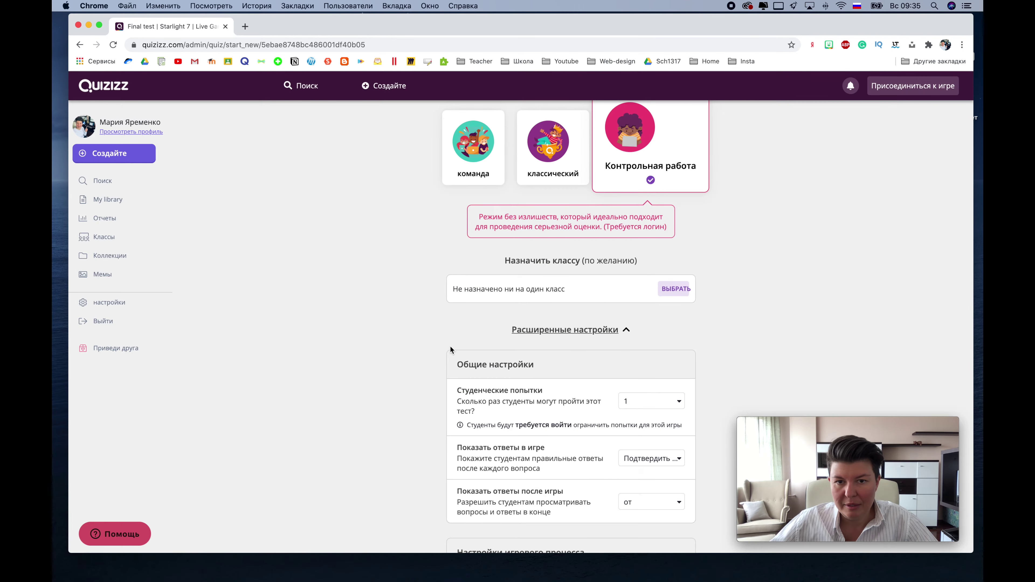
Step: Try 2 student attempts in the general game settings and restore the limit to 1
{"action": "scroll", "coordinate": [448, 365], "scroll_direction": "down", "scroll_amount": 1}
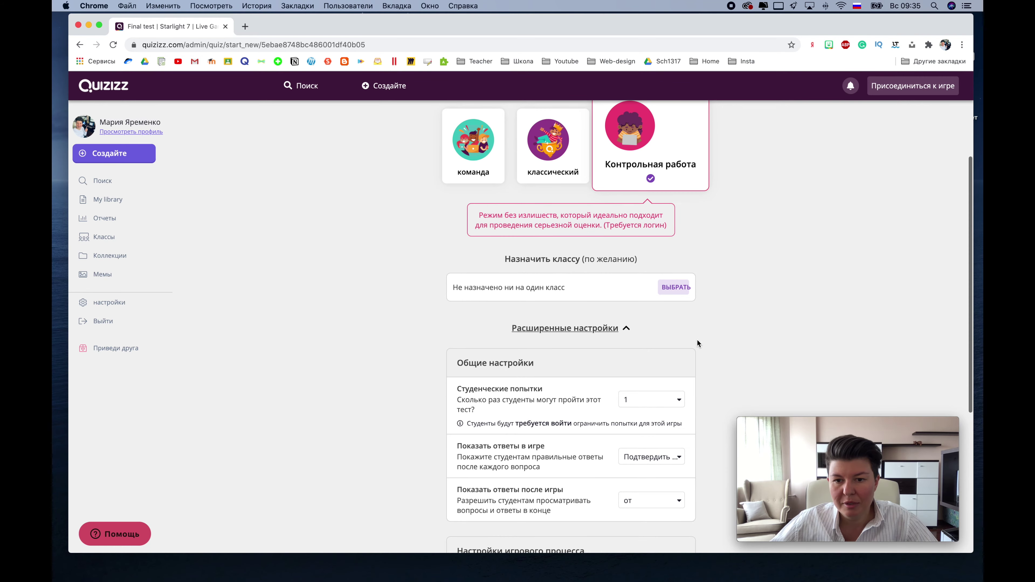
{"action": "scroll", "coordinate": [718, 340], "scroll_direction": "down", "scroll_amount": 2}
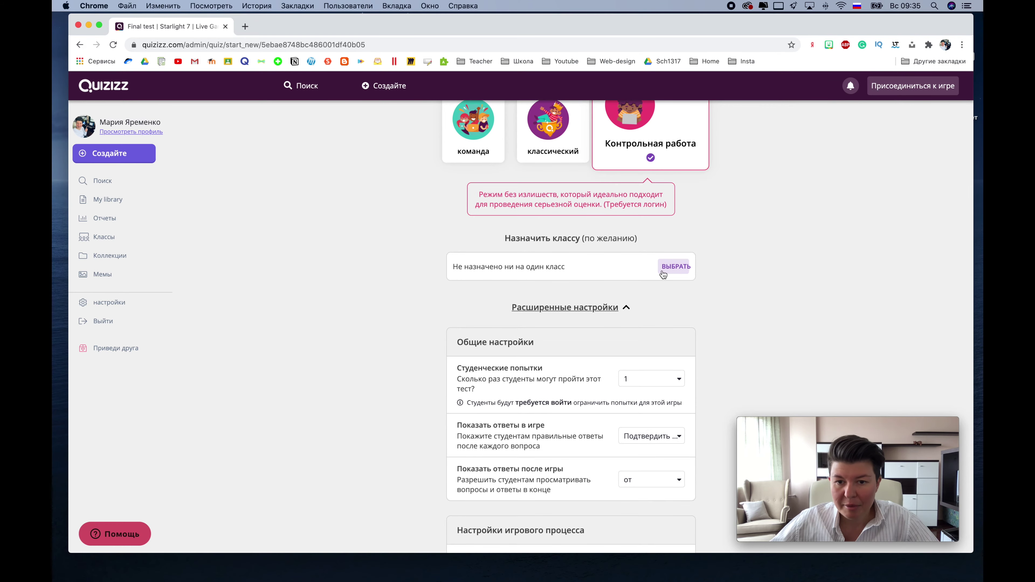
{"action": "scroll", "coordinate": [714, 328], "scroll_direction": "down", "scroll_amount": 5}
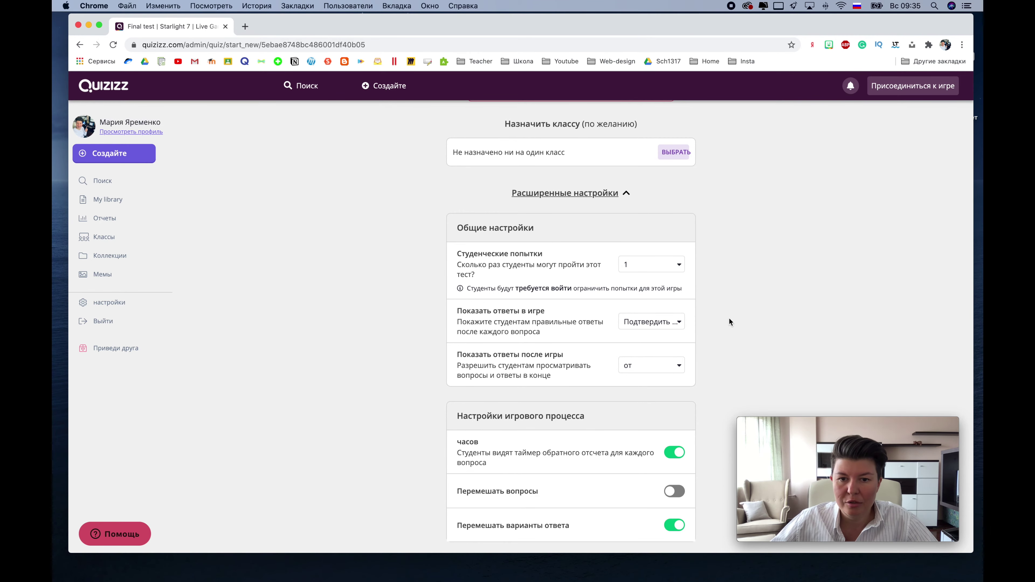
{"action": "left_click", "coordinate": [666, 267]}
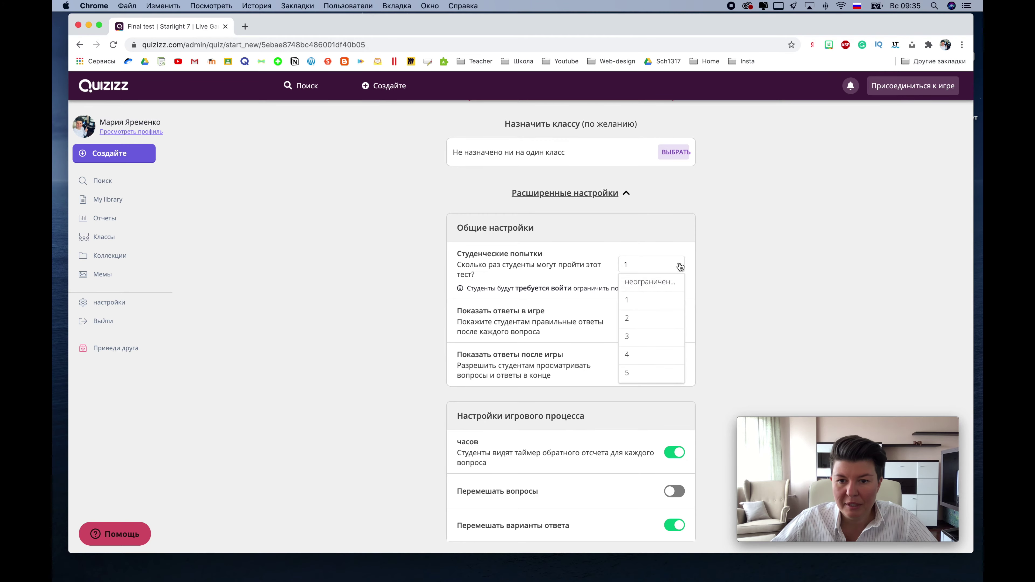
{"action": "left_click", "coordinate": [670, 319]}
{"action": "scroll", "coordinate": [707, 311], "scroll_direction": "down", "scroll_amount": 1}
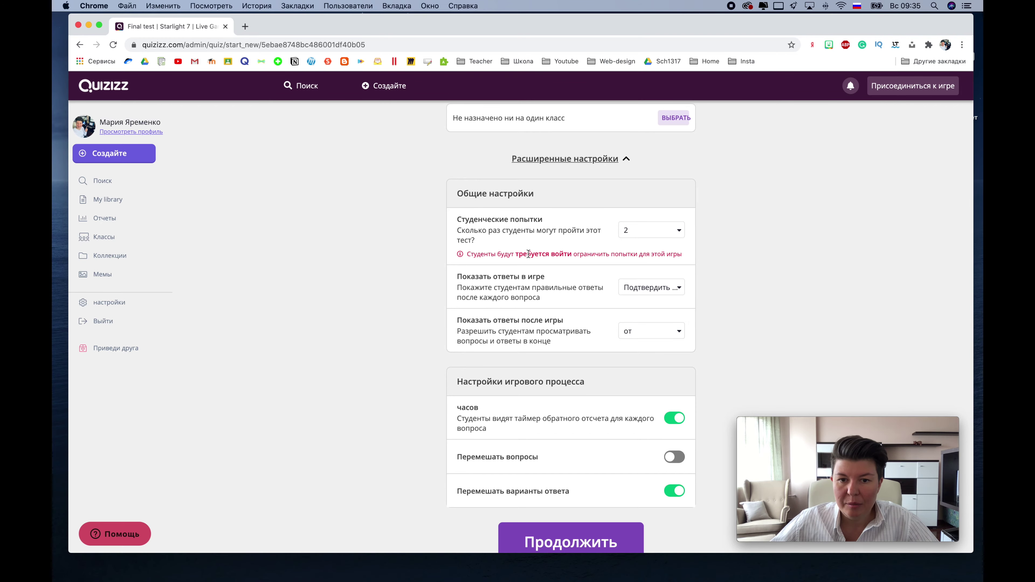
{"action": "left_click", "coordinate": [677, 232]}
{"action": "left_click", "coordinate": [661, 267]}
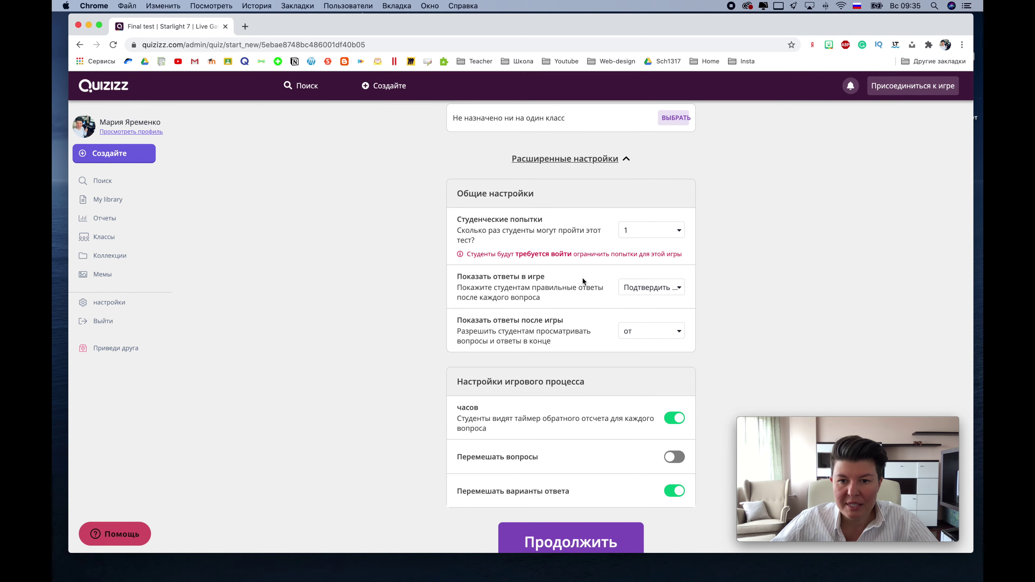
Step: Try the options На, от and Подтвердить for showing answers in the game, and На for showing answers after it
{"action": "left_click", "coordinate": [669, 291]}
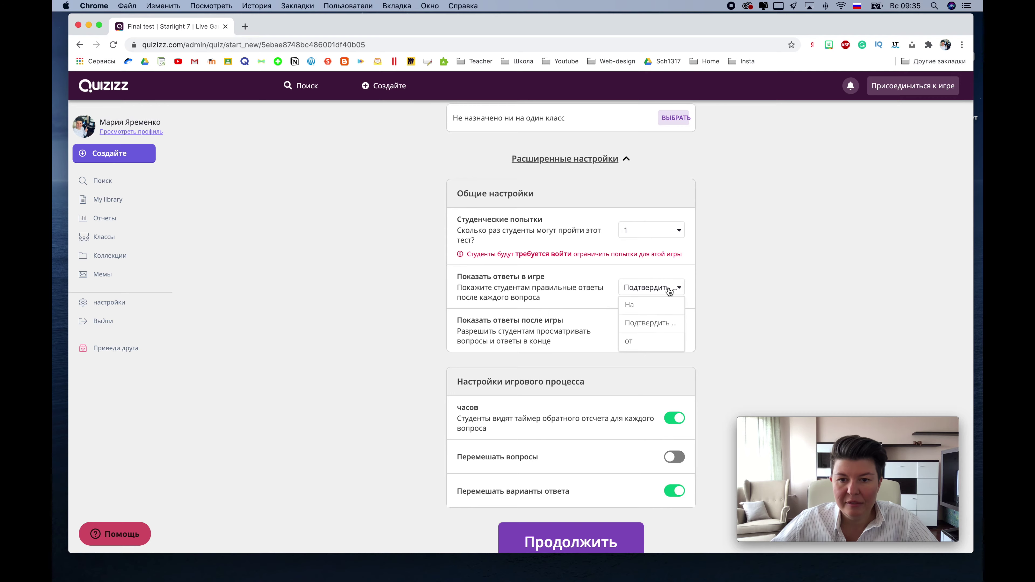
{"action": "left_click", "coordinate": [667, 304]}
{"action": "left_click", "coordinate": [666, 296]}
{"action": "left_click", "coordinate": [666, 340]}
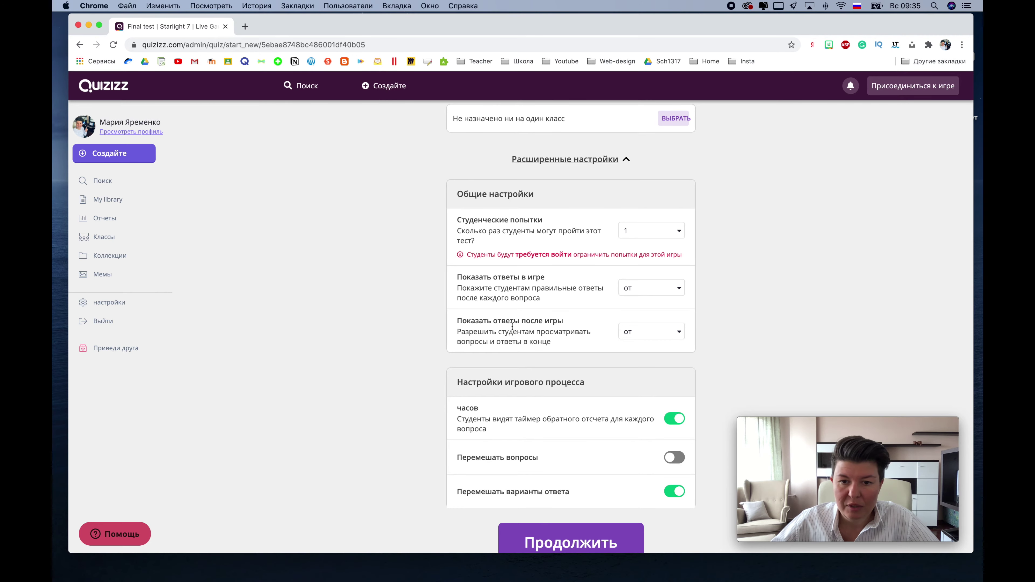
{"action": "left_click", "coordinate": [661, 336]}
{"action": "left_click", "coordinate": [663, 356]}
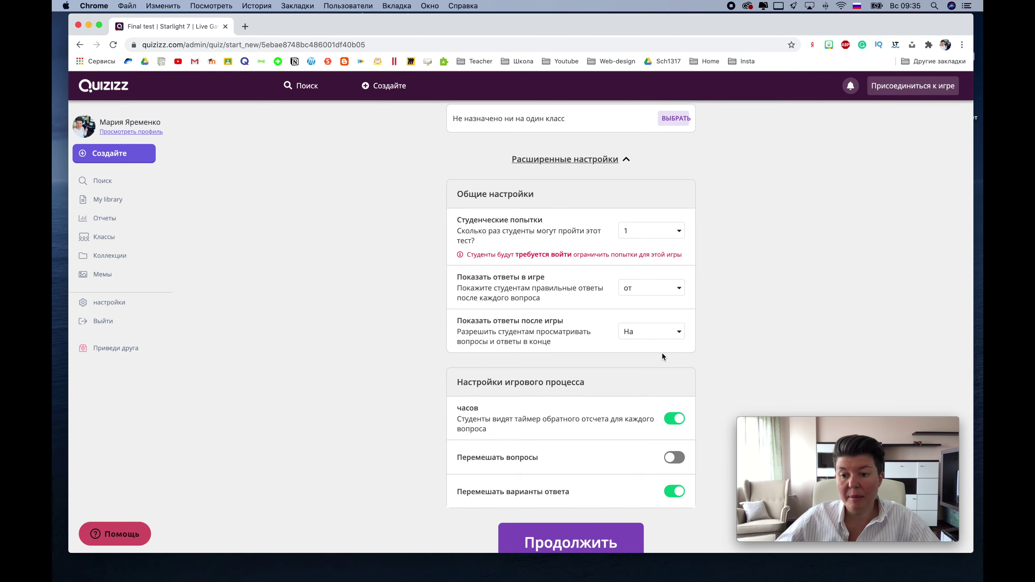
{"action": "left_click", "coordinate": [658, 292]}
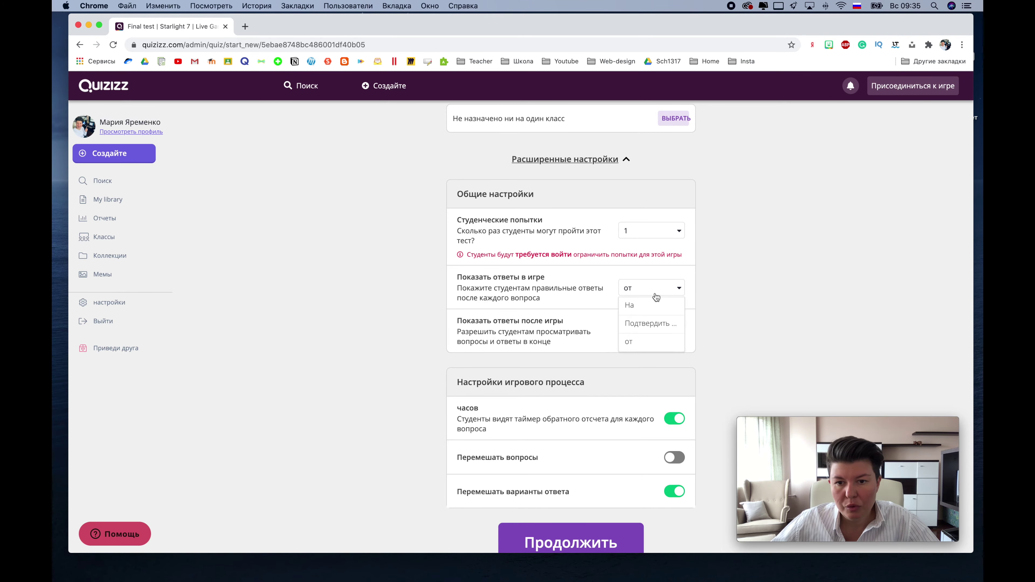
{"action": "left_click", "coordinate": [658, 324]}
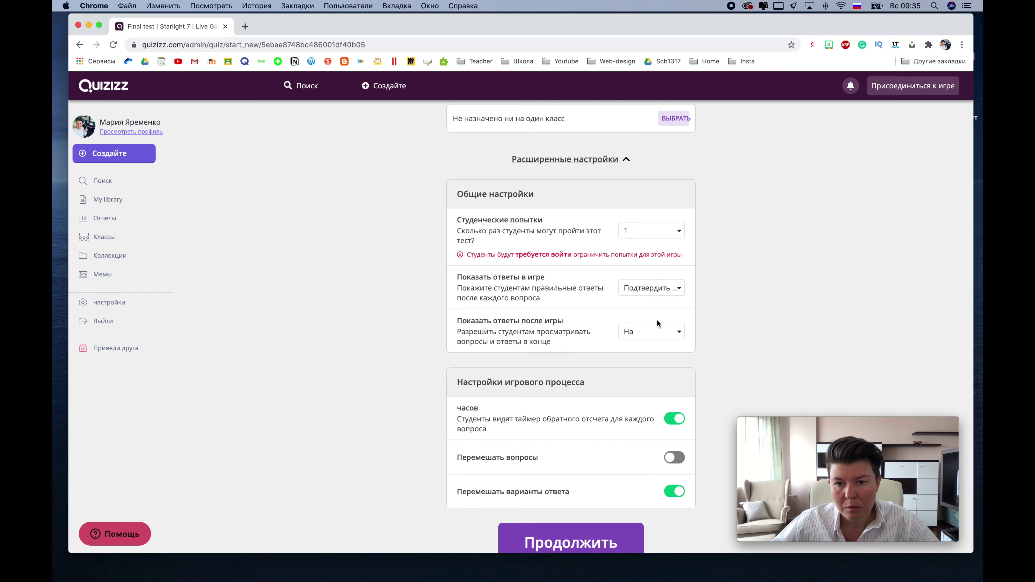
Step: Set both showing answers in the game and showing answers after the game to от
{"action": "left_click", "coordinate": [662, 294]}
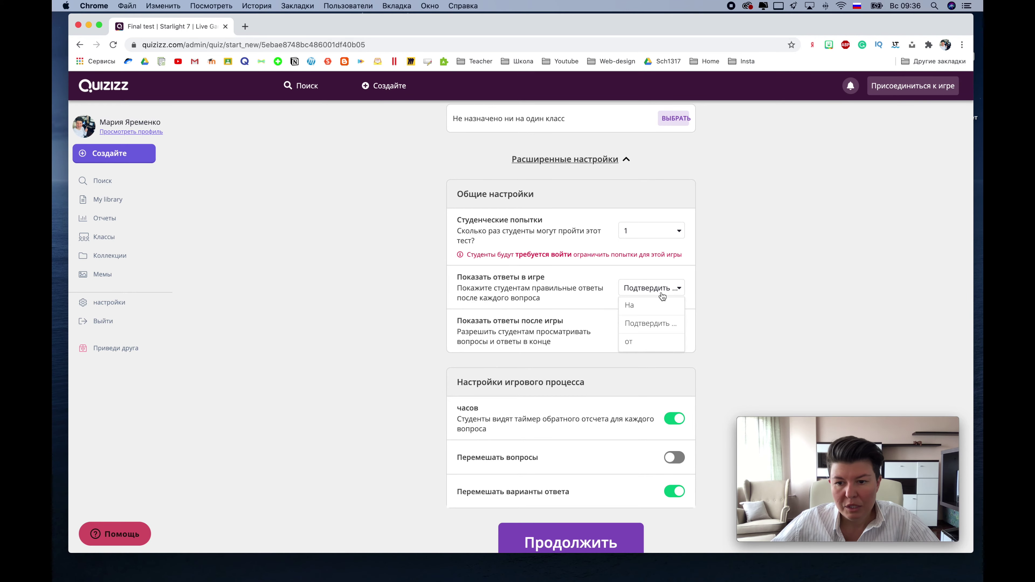
{"action": "left_click", "coordinate": [662, 341]}
{"action": "left_click", "coordinate": [661, 341]}
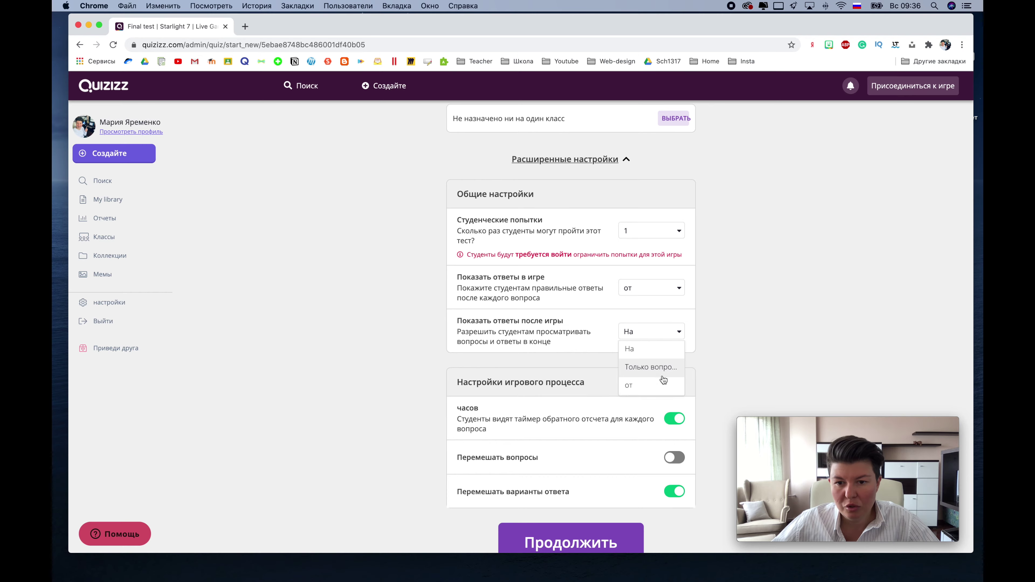
{"action": "left_click", "coordinate": [641, 390]}
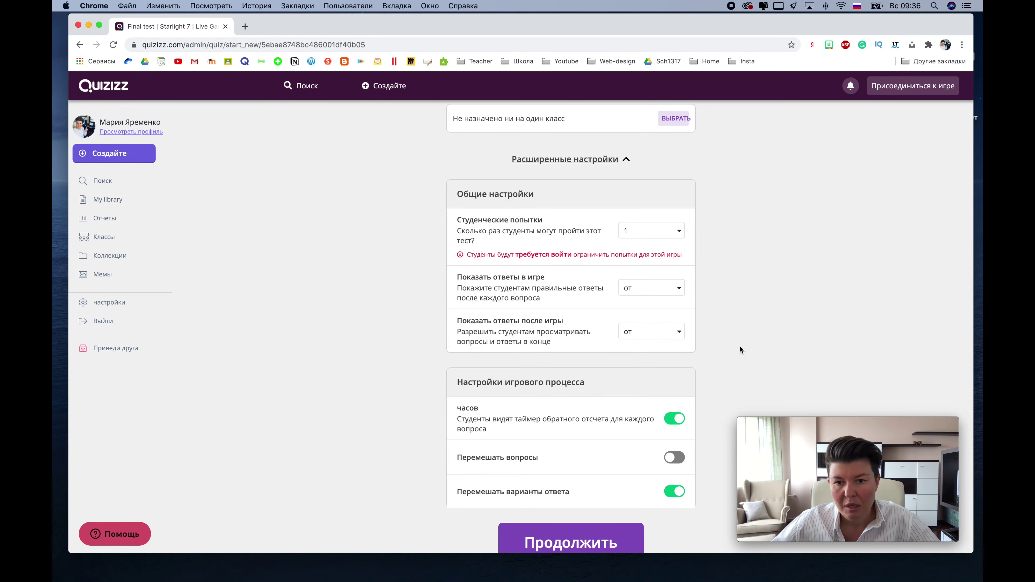
Step: Set showing answers in the game to На and continue with these settings to the live game lobby
{"action": "scroll", "coordinate": [745, 339], "scroll_direction": "down", "scroll_amount": 2}
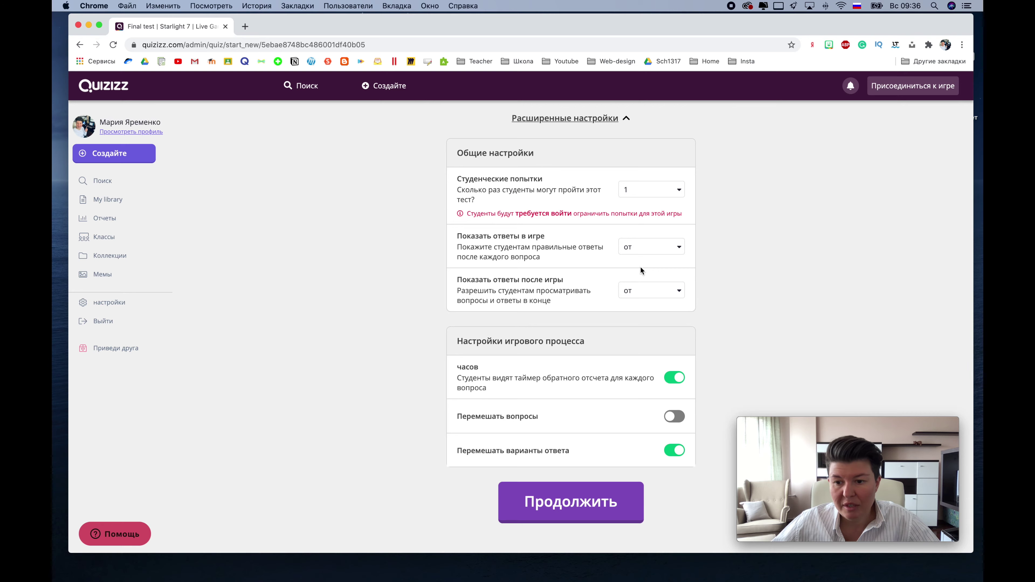
{"action": "left_click", "coordinate": [672, 251]}
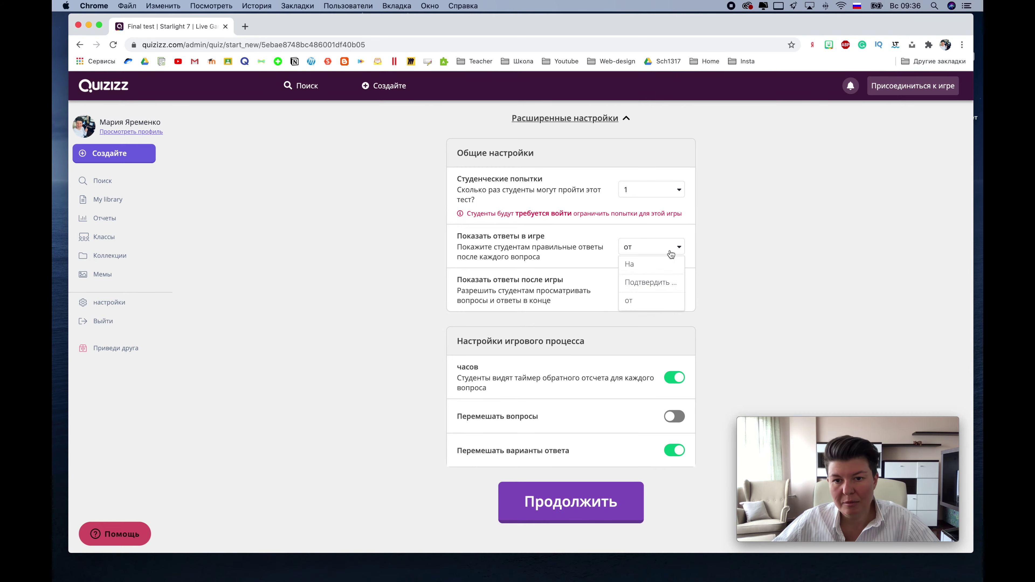
{"action": "left_click", "coordinate": [669, 282]}
{"action": "left_click", "coordinate": [674, 253]}
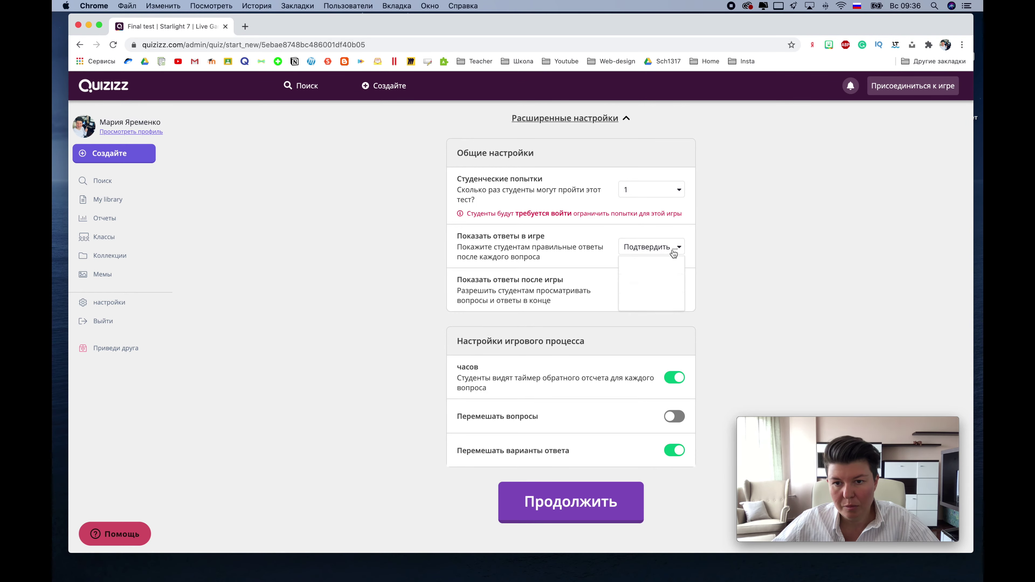
{"action": "left_click", "coordinate": [671, 265]}
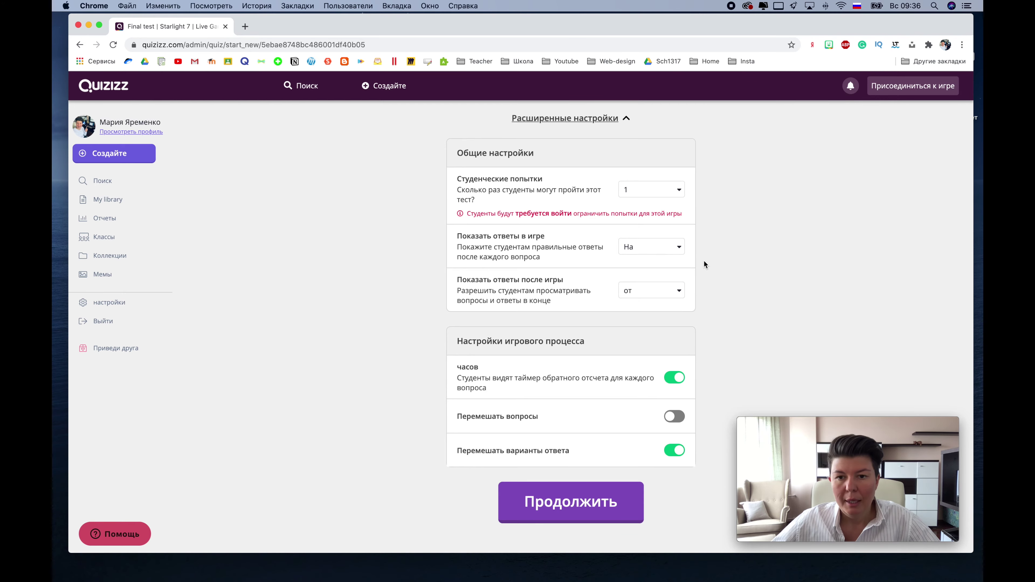
{"action": "scroll", "coordinate": [703, 261], "scroll_direction": "down", "scroll_amount": 2}
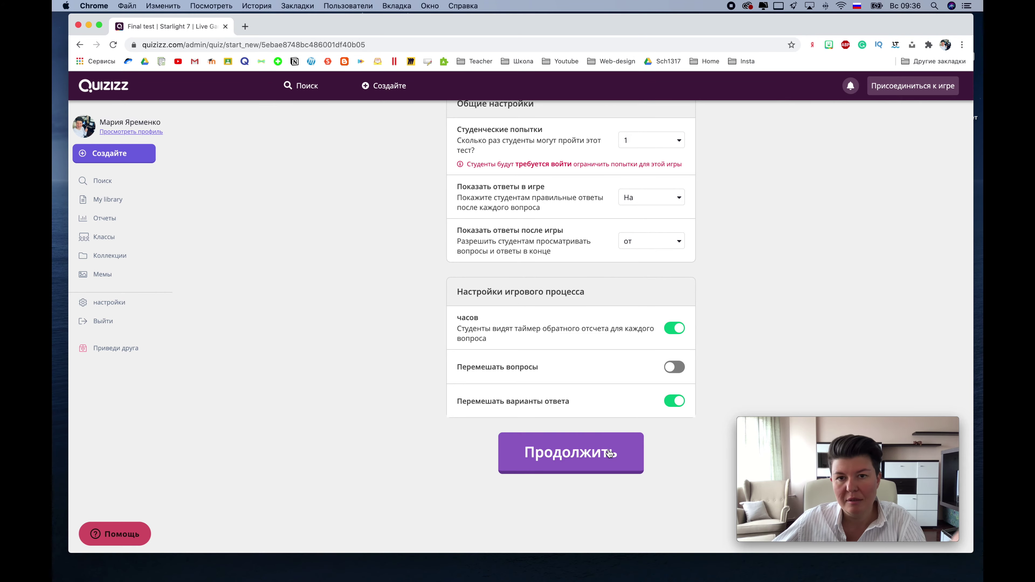
{"action": "left_click", "coordinate": [567, 456]}
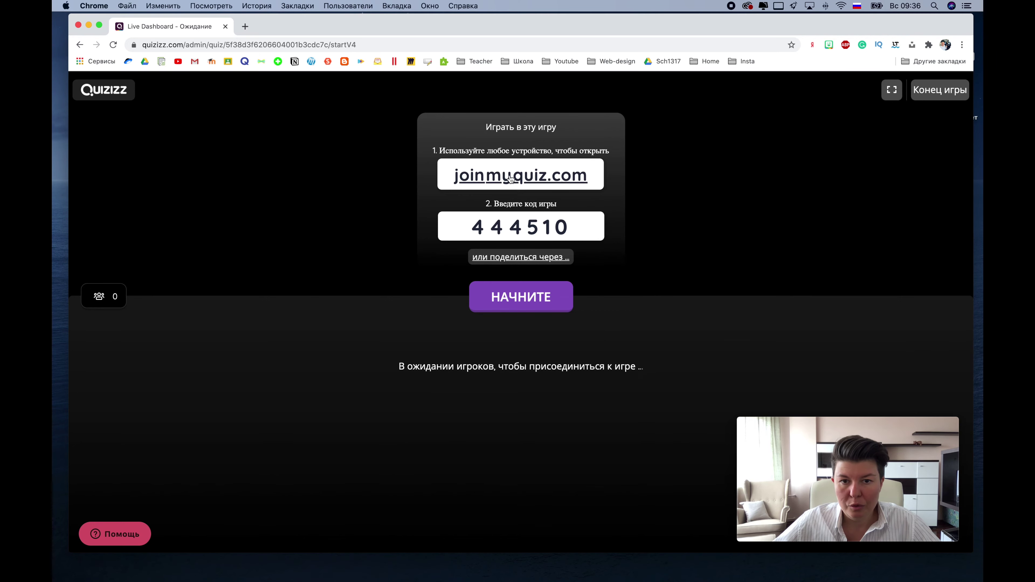
Step: Point out the join address joinmyquiz.com and the game code in the lobby by highlighting them
{"action": "left_click_drag", "start_coordinate": [453, 178], "coordinate": [591, 178]}
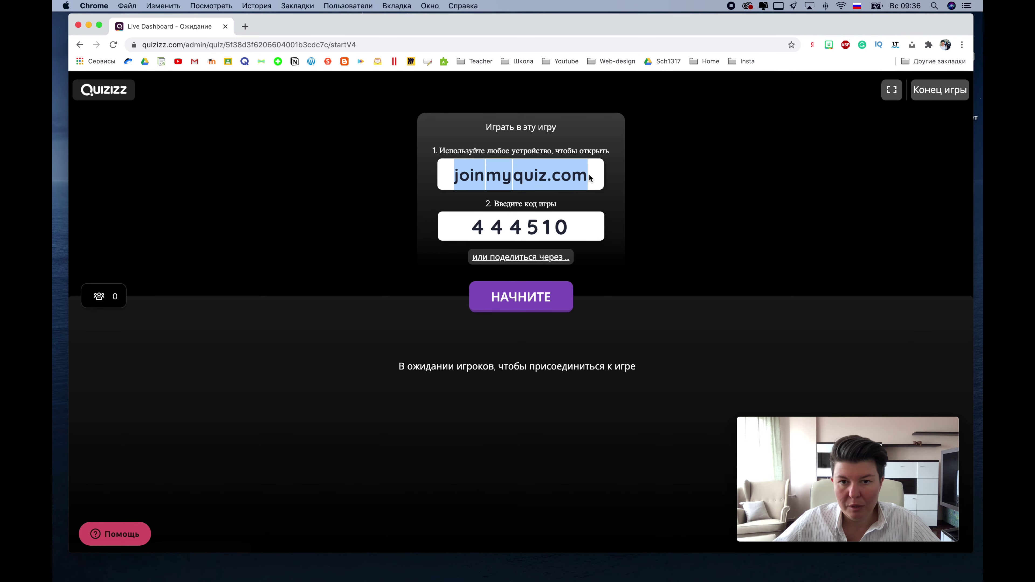
{"action": "left_click", "coordinate": [694, 191]}
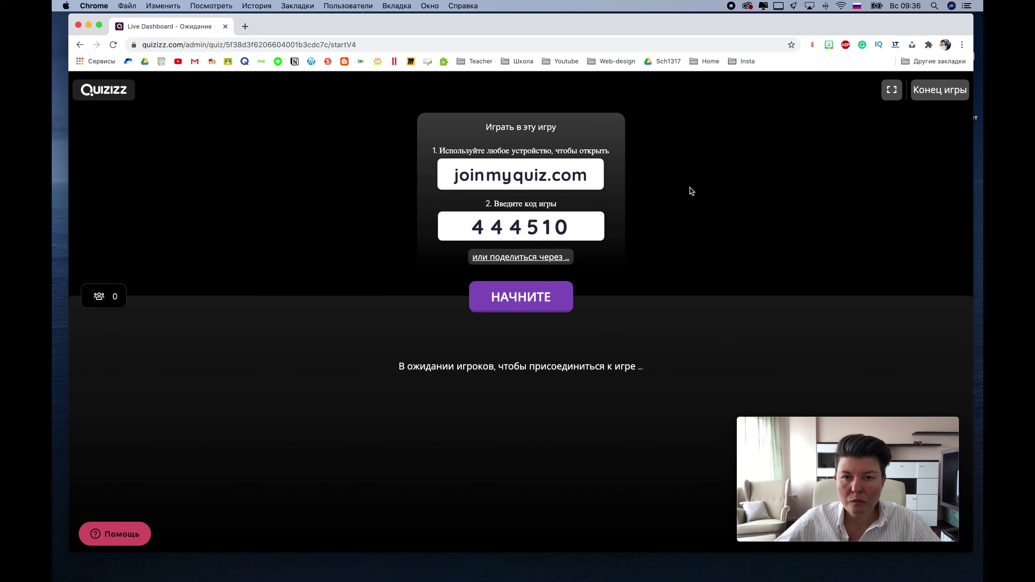
{"action": "left_click_drag", "start_coordinate": [473, 229], "coordinate": [570, 230]}
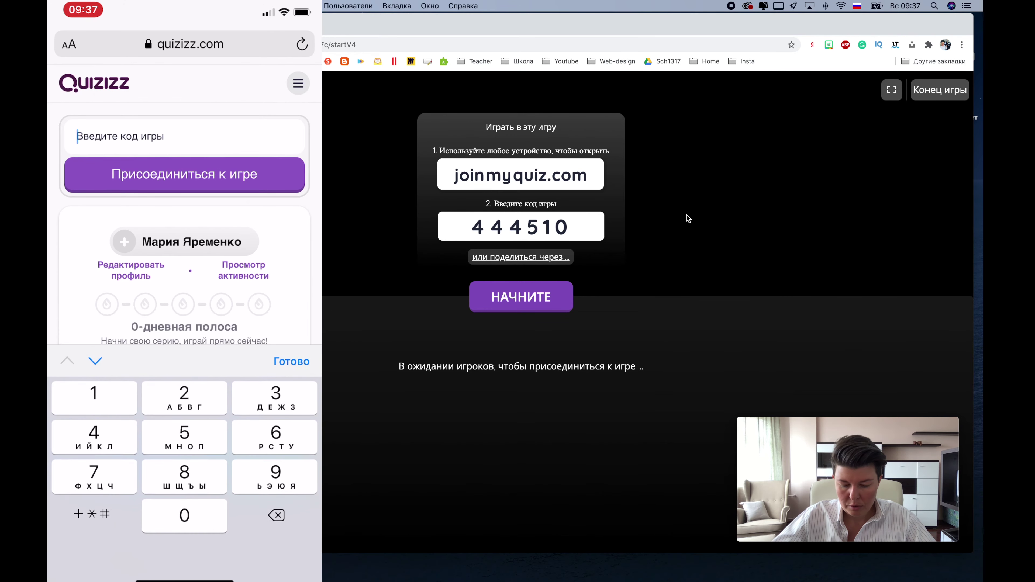
Step: Join the live game on the phone by entering the game code and starting as a player
{"action": "type", "text": "444510"}
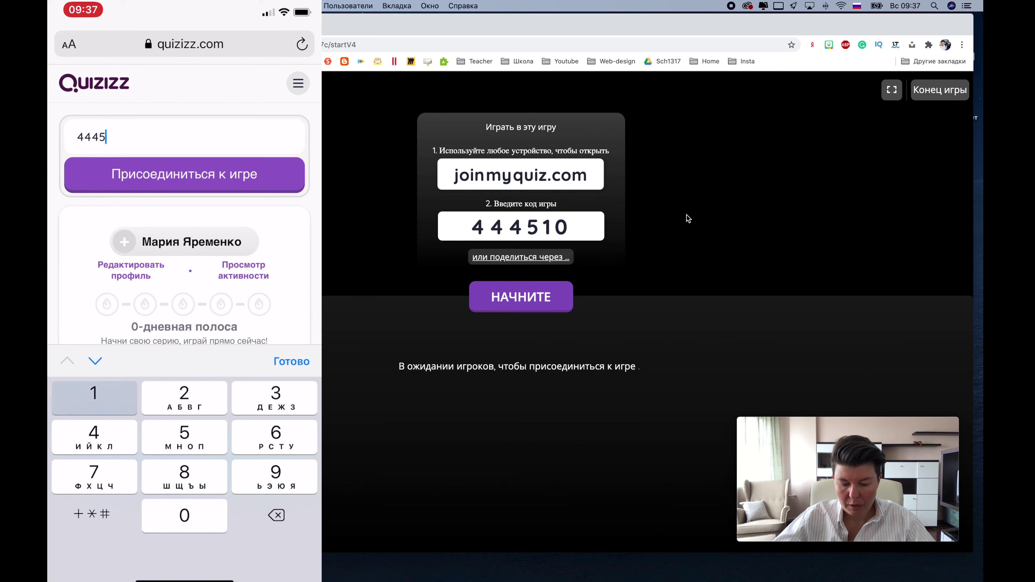
{"action": "left_click", "coordinate": [184, 174]}
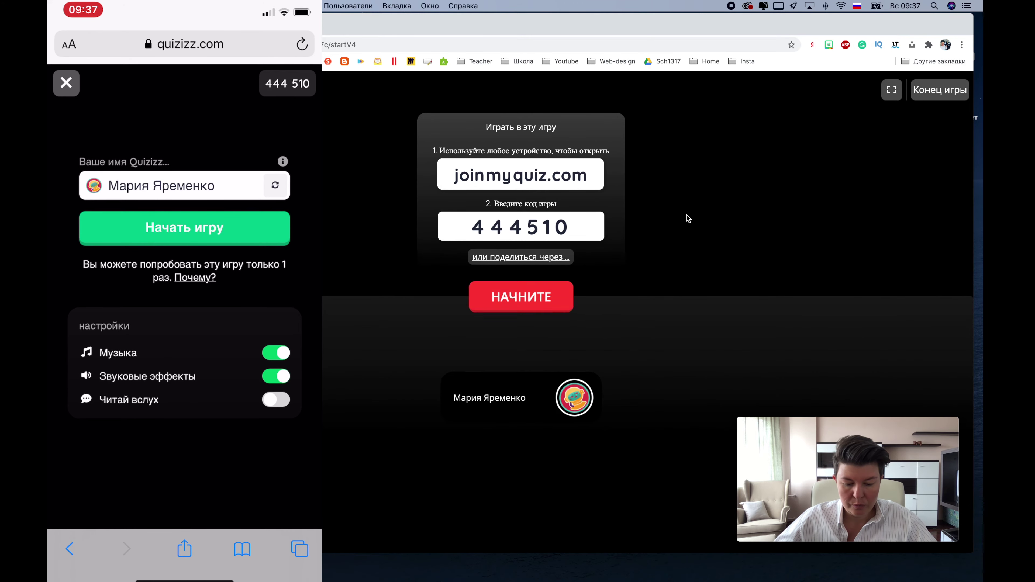
{"action": "left_click", "coordinate": [184, 227]}
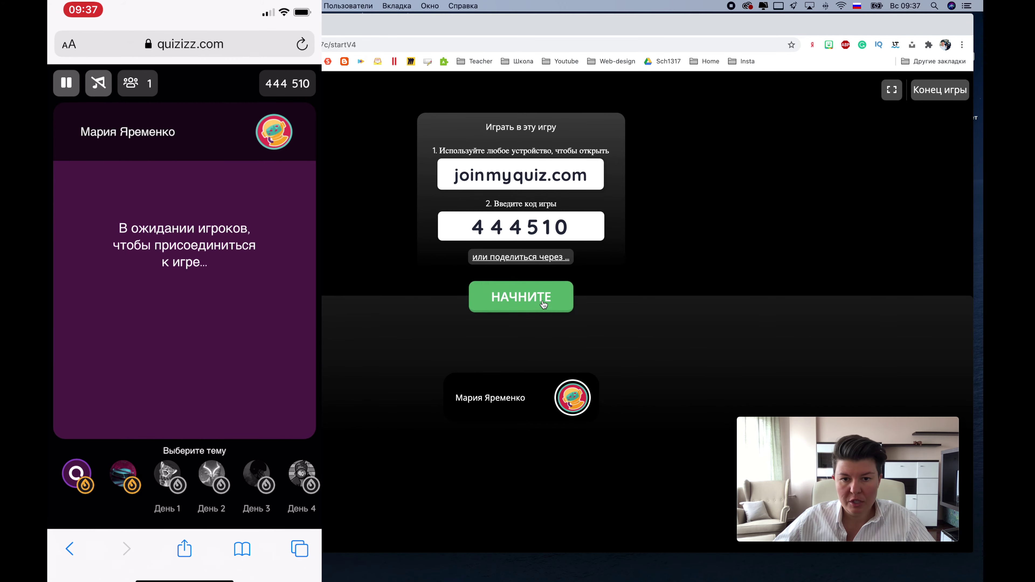
Step: Start the live game from the teacher's lobby and mute the dashboard sound
{"action": "left_click", "coordinate": [544, 304]}
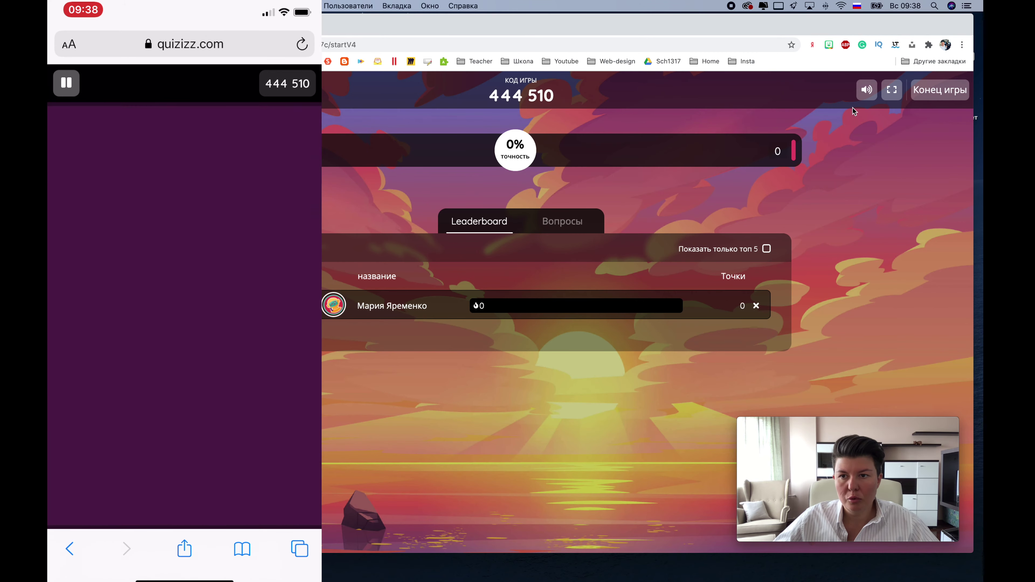
{"action": "left_click", "coordinate": [867, 90]}
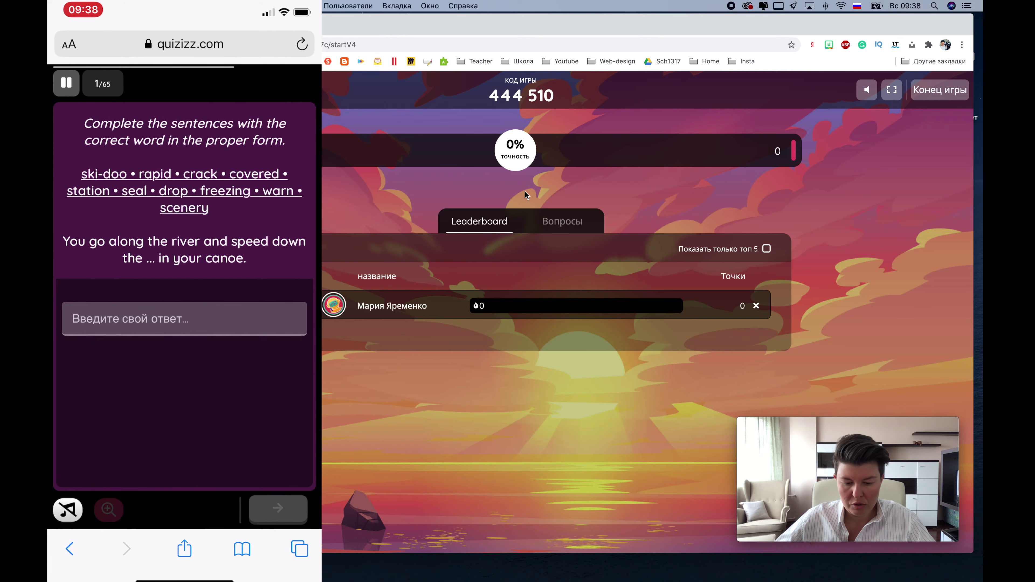
Step: Submit Hdhdhd on the phone as the answer to the first question about speeding down the river in a canoe
{"action": "left_click", "coordinate": [184, 319]}
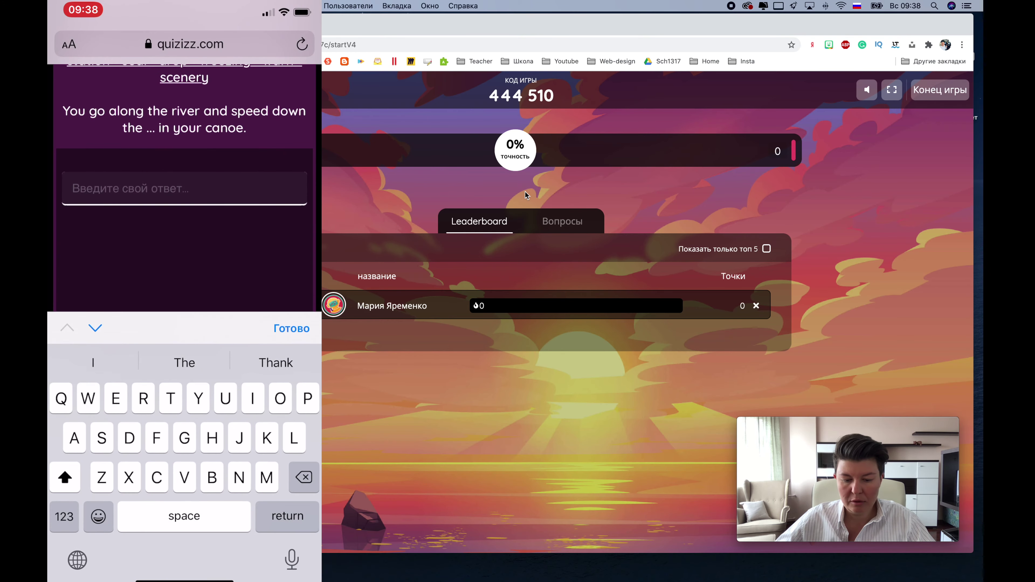
{"action": "left_click", "coordinate": [292, 328]}
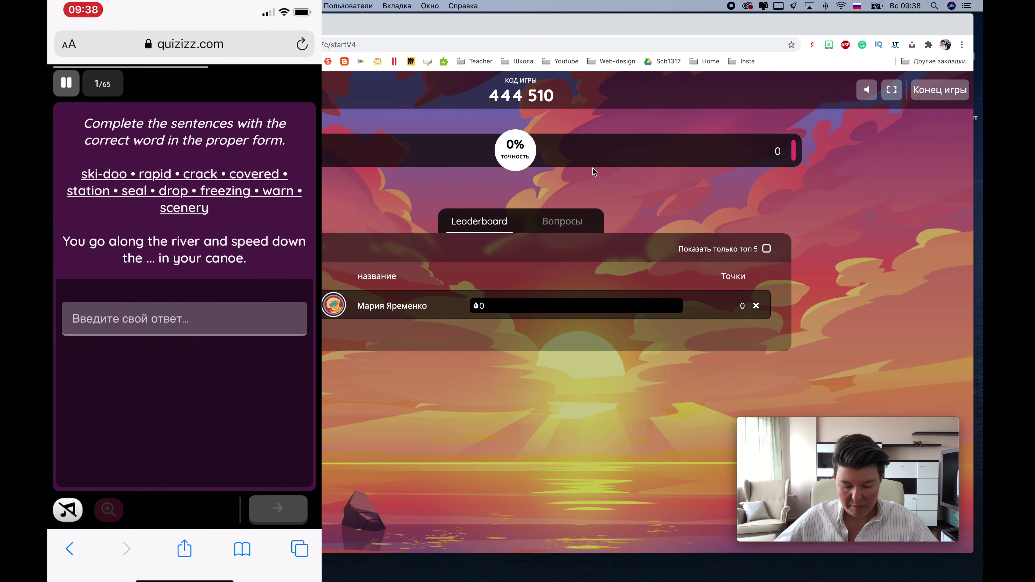
{"action": "left_click", "coordinate": [184, 319]}
{"action": "type", "text": "Hdhdhd"}
{"action": "left_click", "coordinate": [291, 329]}
{"action": "left_click", "coordinate": [277, 505]}
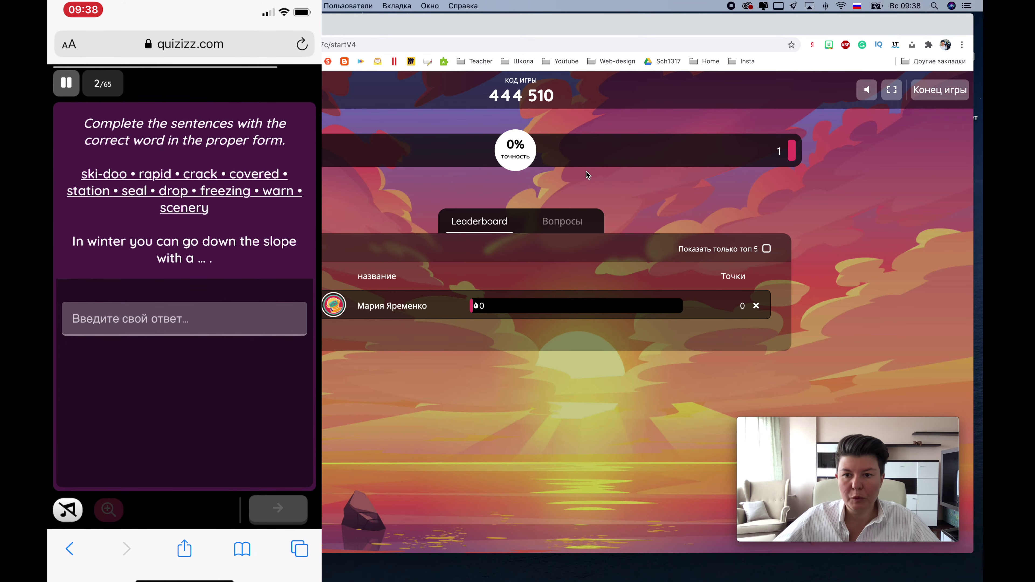
Step: End the live game and exit its results to the home page, dismissing the invitation pop-up
{"action": "left_click", "coordinate": [923, 95]}
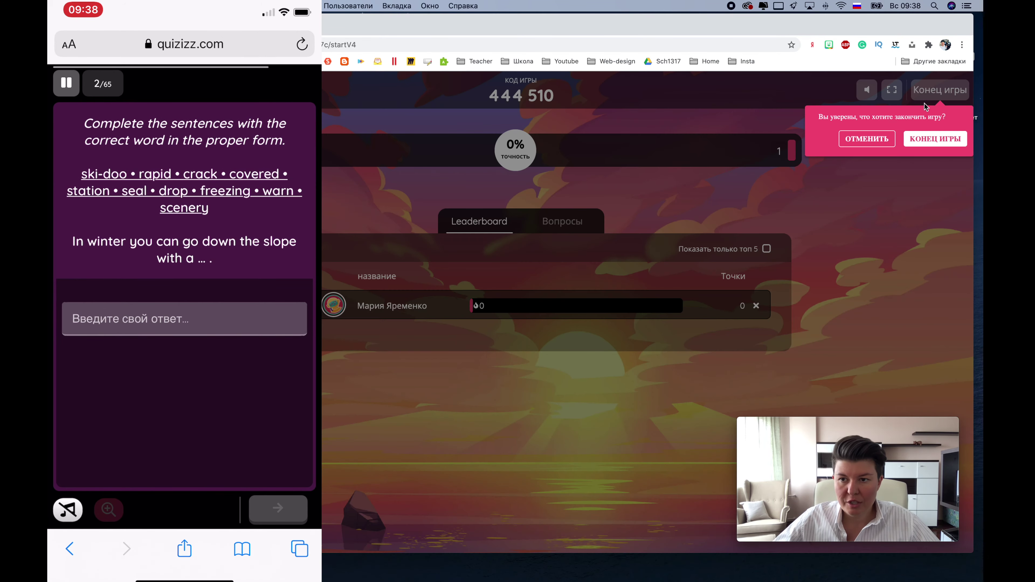
{"action": "left_click", "coordinate": [933, 138]}
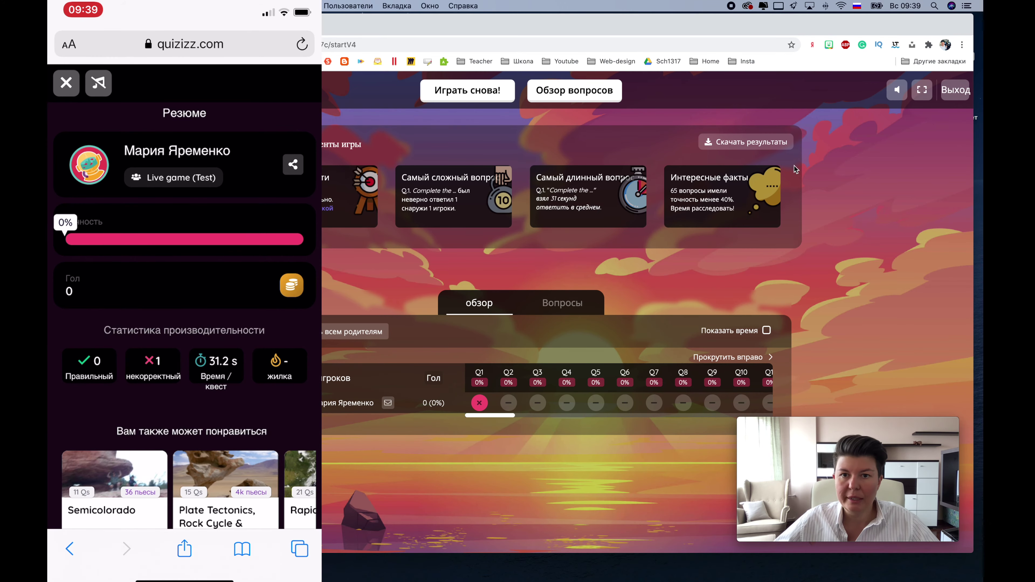
{"action": "left_click", "coordinate": [957, 91]}
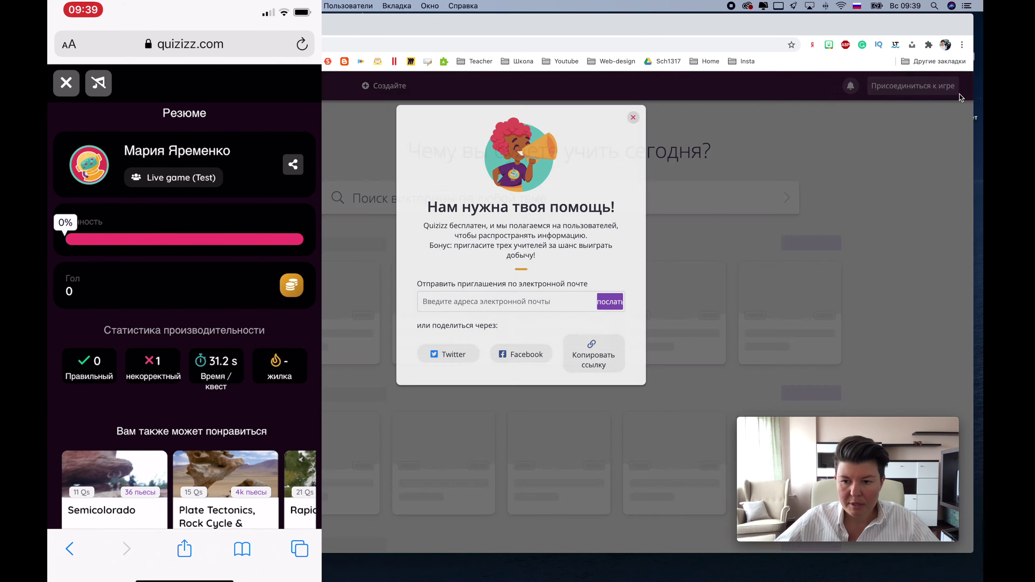
{"action": "left_click", "coordinate": [633, 117]}
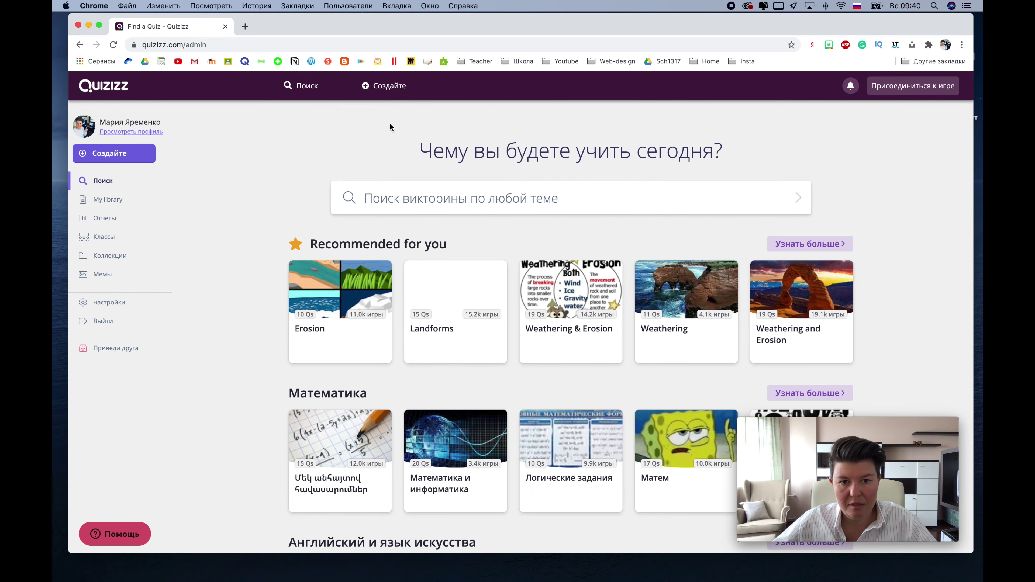
Step: Create a new quiz named Present Simple with the subject английский
{"action": "left_click", "coordinate": [391, 87]}
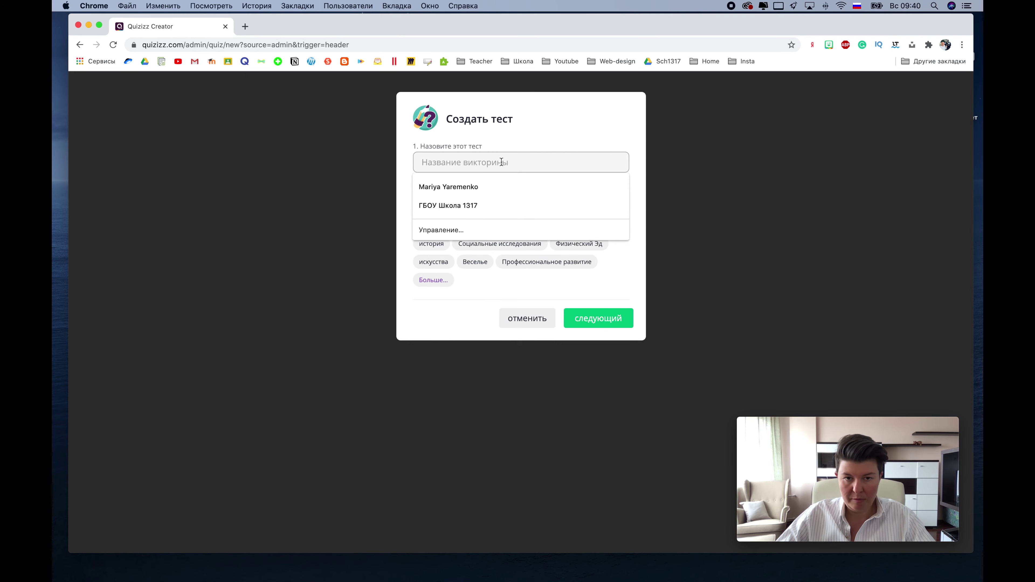
{"action": "type", "text": "Эку"}
{"action": "key", "text": "BackSpace"}
{"action": "key", "text": "BackSpace"}
{"action": "key", "text": "BackSpace"}
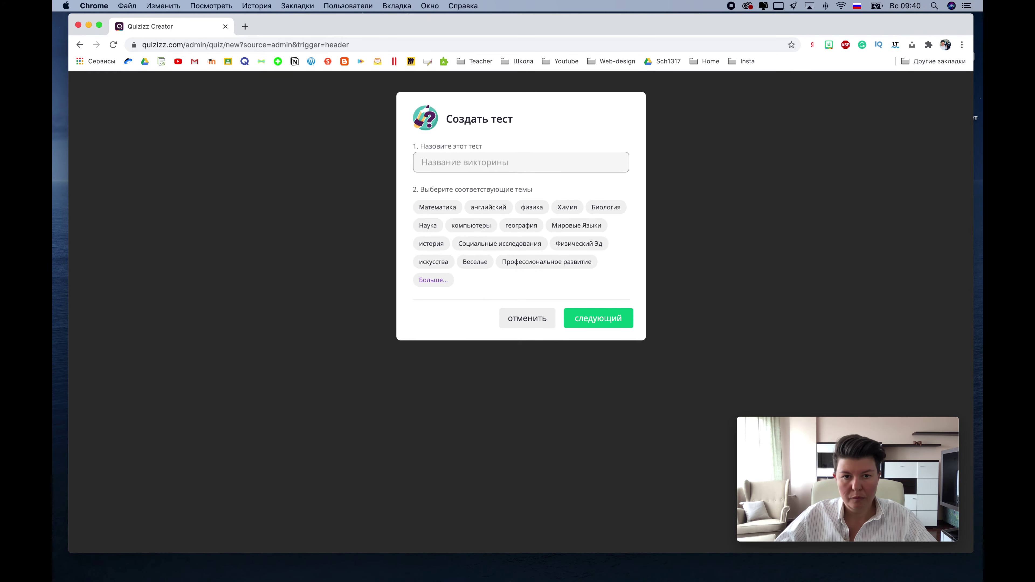
{"action": "key", "text": "ctrl+space"}
{"action": "type", "text": "Present Simple"}
{"action": "key", "text": "Return"}
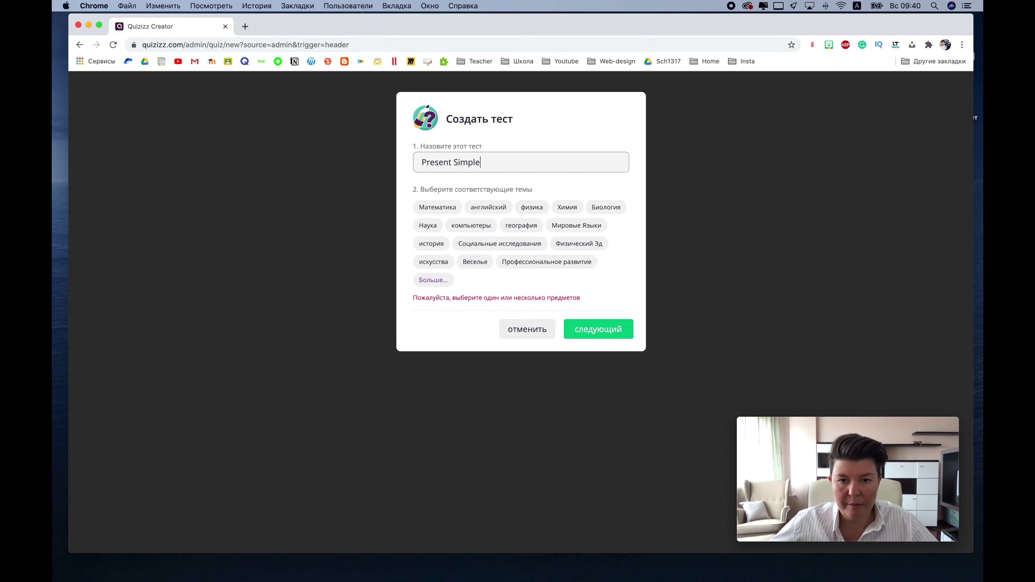
{"action": "left_click", "coordinate": [501, 212]}
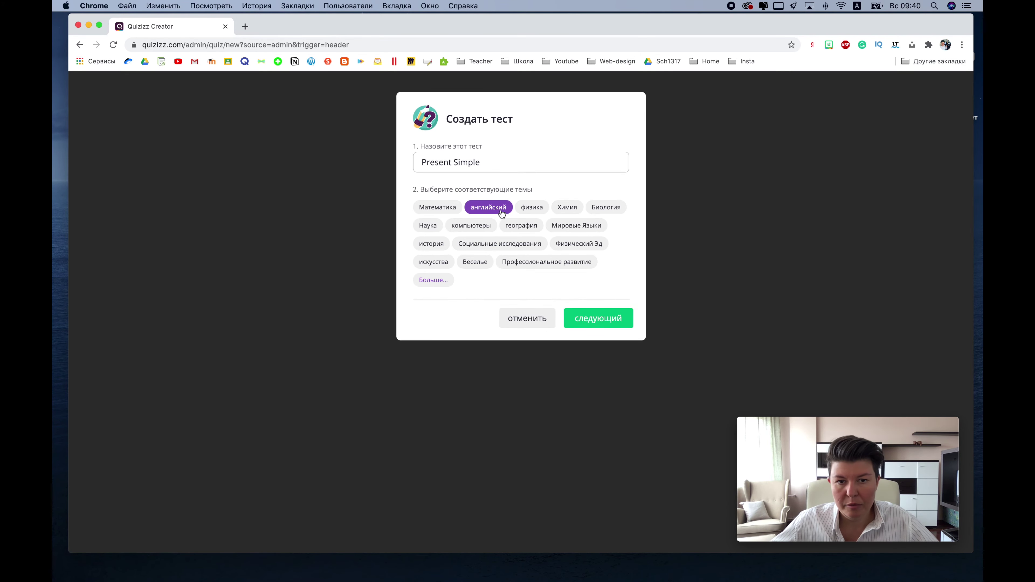
{"action": "left_click", "coordinate": [613, 318]}
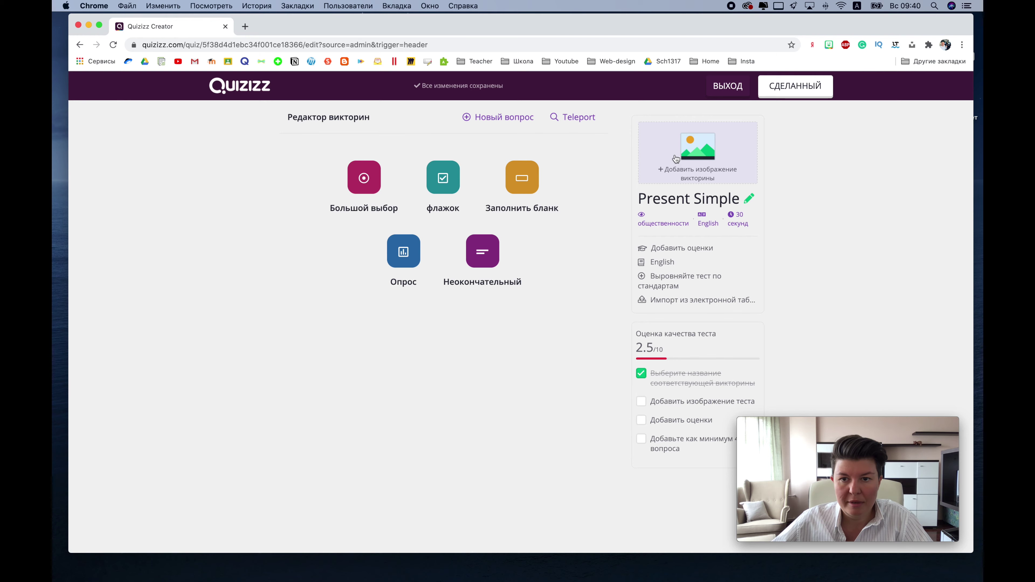
Step: Set the default time for all questions of the Present Simple quiz to 60 секунд
{"action": "mouse_move", "coordinate": [650, 223]}
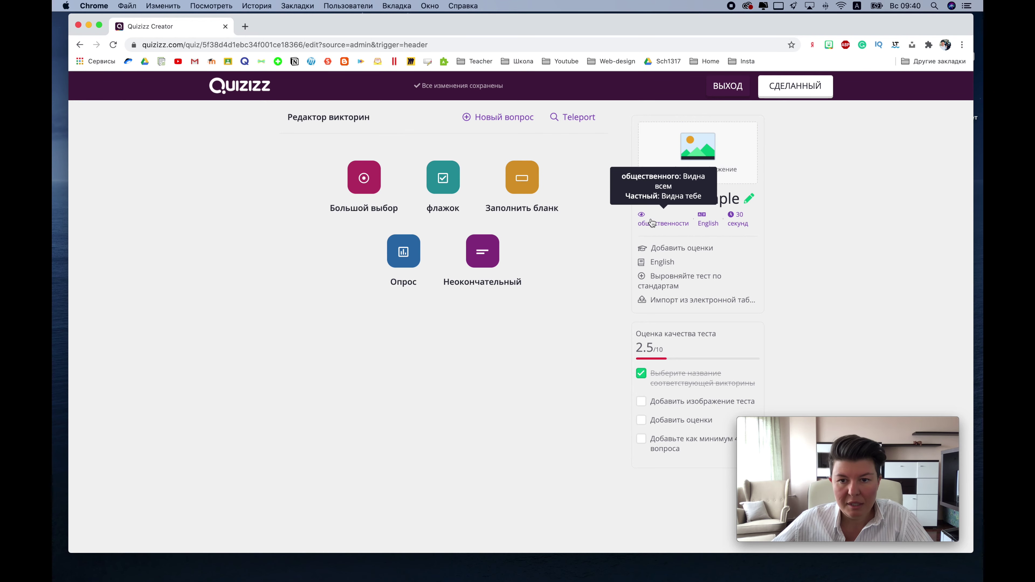
{"action": "left_click", "coordinate": [740, 227]}
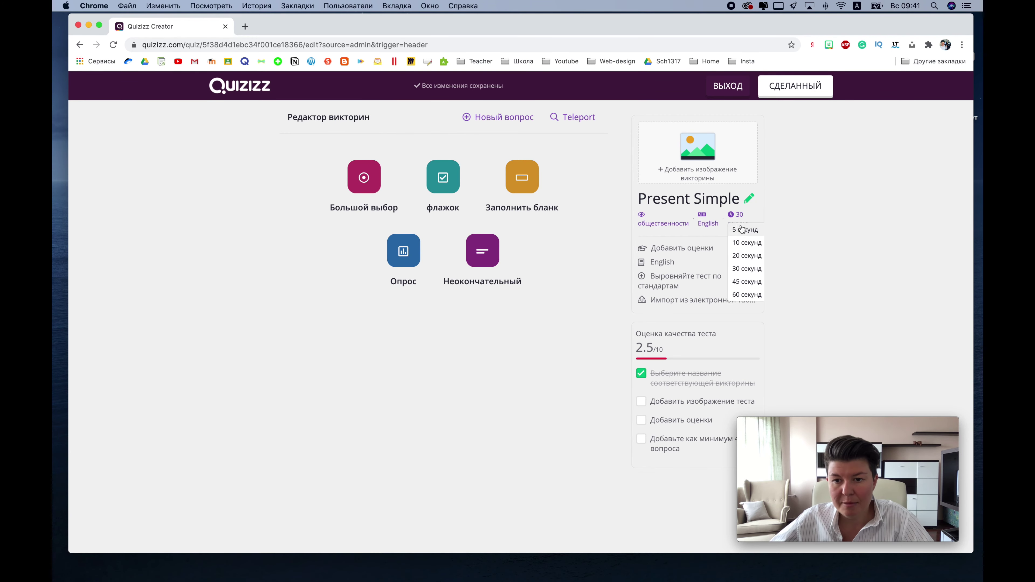
{"action": "left_click", "coordinate": [748, 295]}
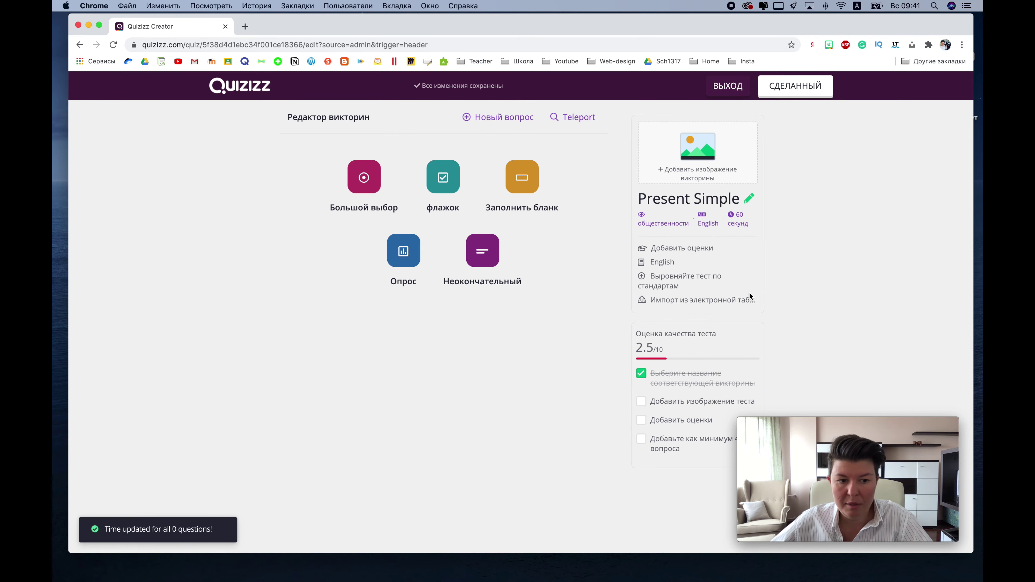
Step: Review the available default question times up to 15 минут and choose 60 секунд again
{"action": "left_click", "coordinate": [738, 219]}
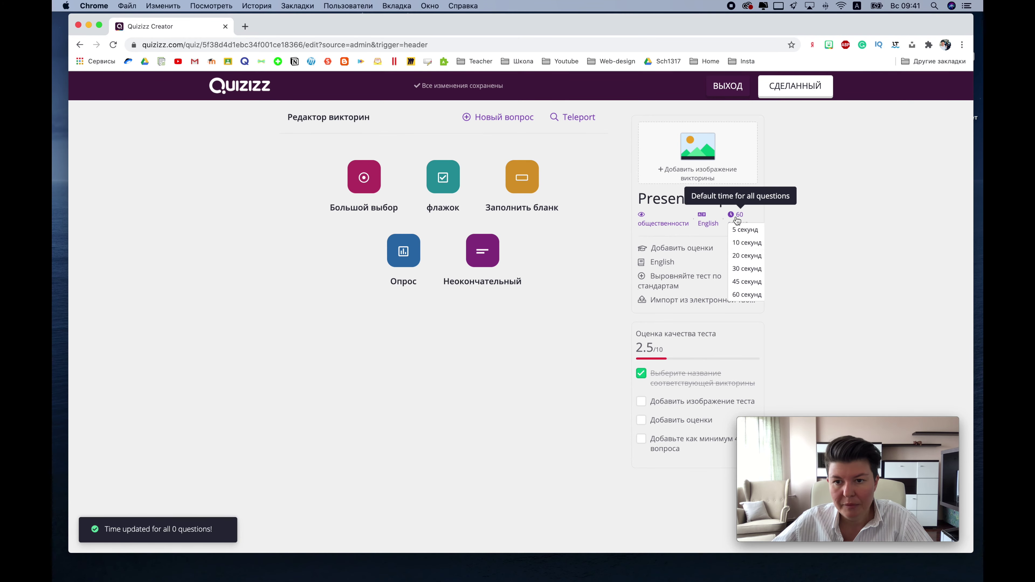
{"action": "scroll", "coordinate": [743, 286], "scroll_direction": "down", "scroll_amount": 3}
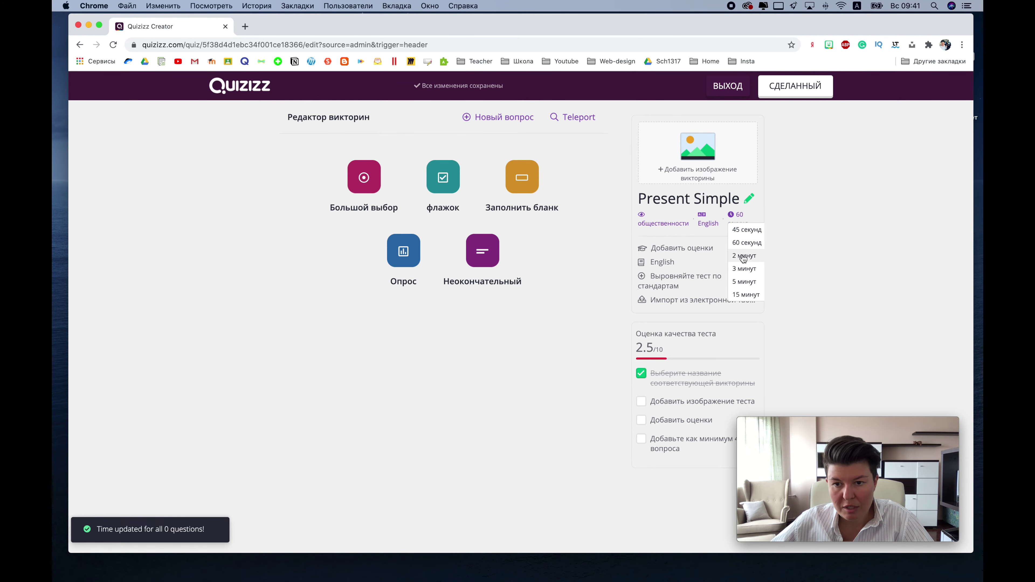
{"action": "scroll", "coordinate": [743, 287], "scroll_direction": "down", "scroll_amount": 3}
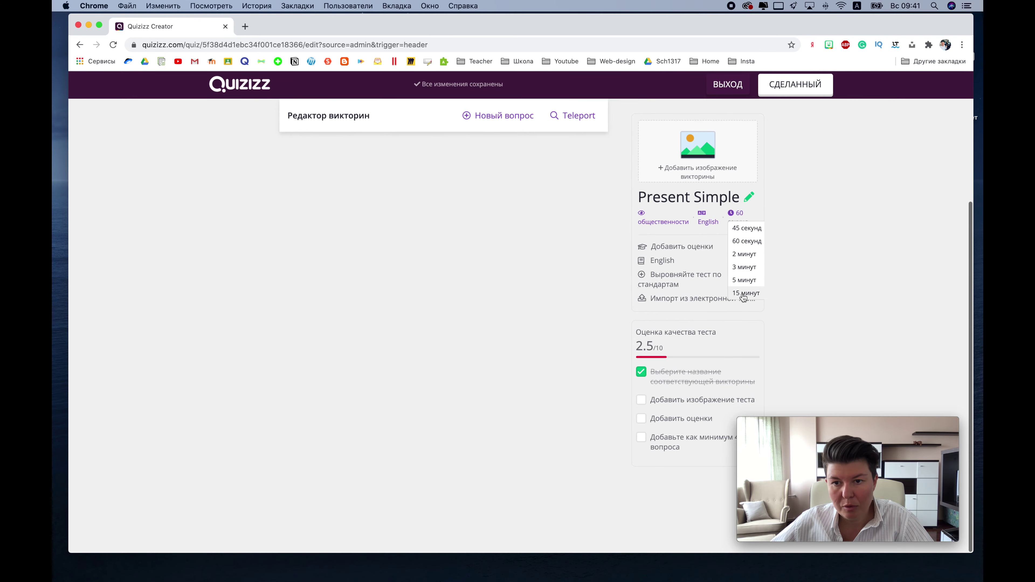
{"action": "scroll", "coordinate": [495, 242], "scroll_direction": "up", "scroll_amount": 3}
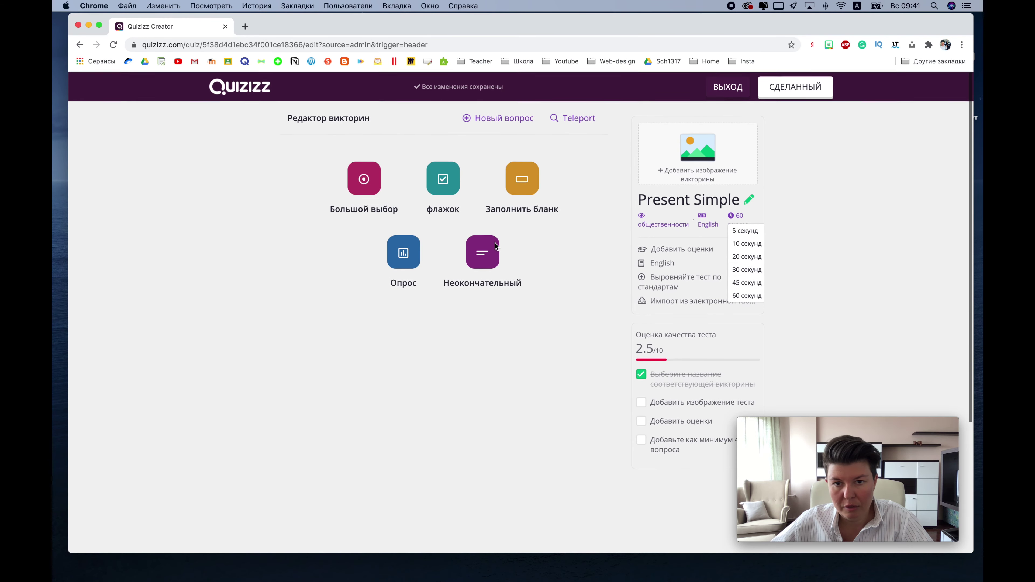
{"action": "scroll", "coordinate": [748, 263], "scroll_direction": "down", "scroll_amount": 3}
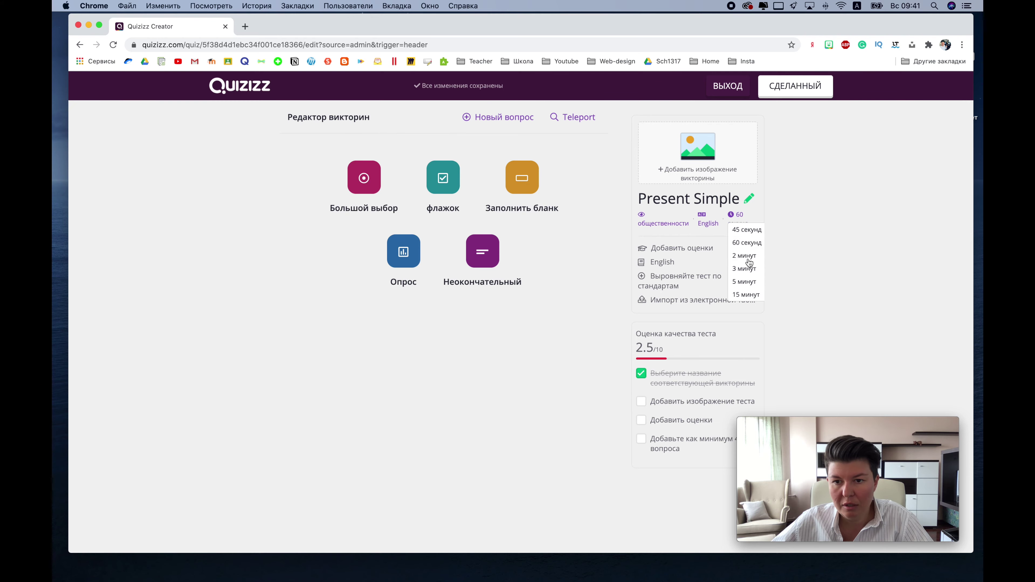
{"action": "left_click", "coordinate": [748, 244]}
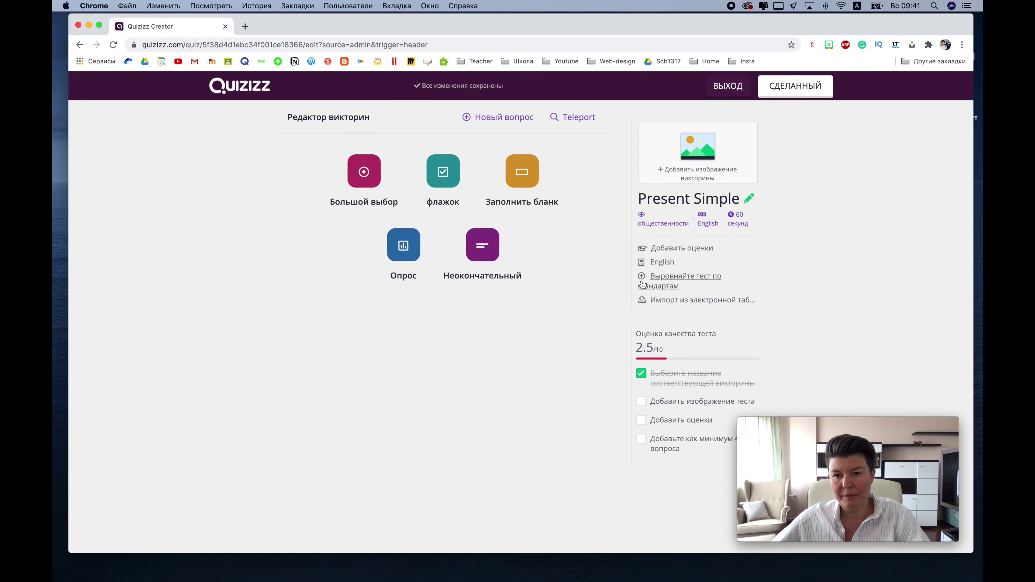
Step: Review the image, language, grade-range and visibility options in the quiz details, leaving without saving
{"action": "left_click", "coordinate": [665, 249]}
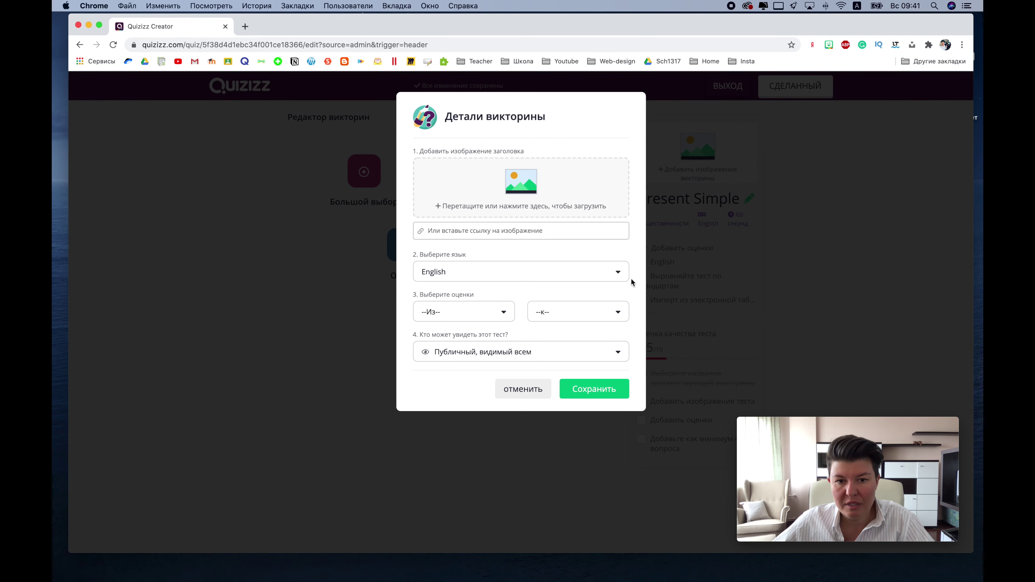
{"action": "left_click", "coordinate": [487, 312]}
{"action": "left_click", "coordinate": [618, 329]}
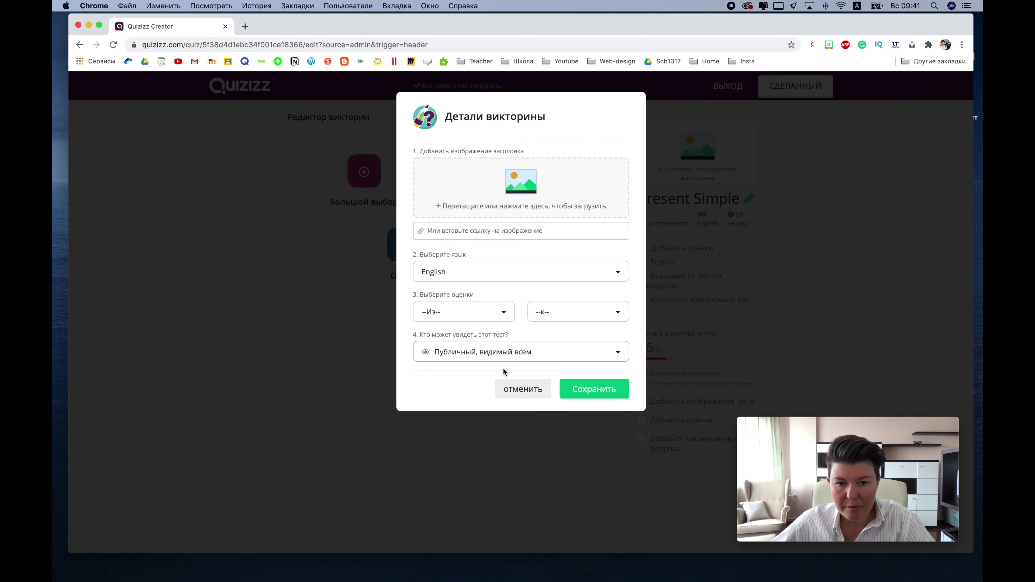
{"action": "left_click", "coordinate": [538, 389]}
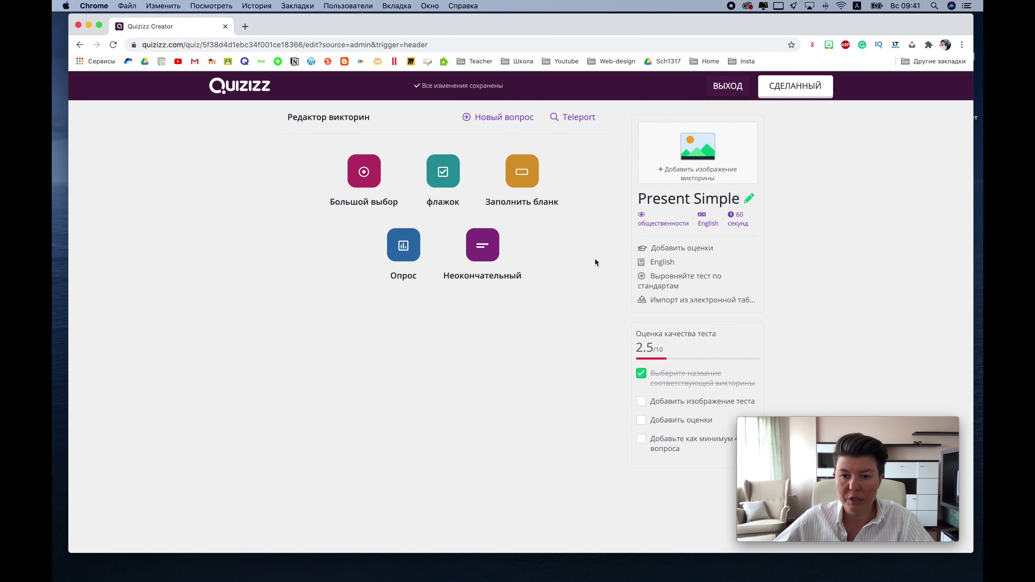
{"action": "scroll", "coordinate": [604, 356], "scroll_direction": "down", "scroll_amount": 2}
{"action": "scroll", "coordinate": [604, 356], "scroll_direction": "up", "scroll_amount": 2}
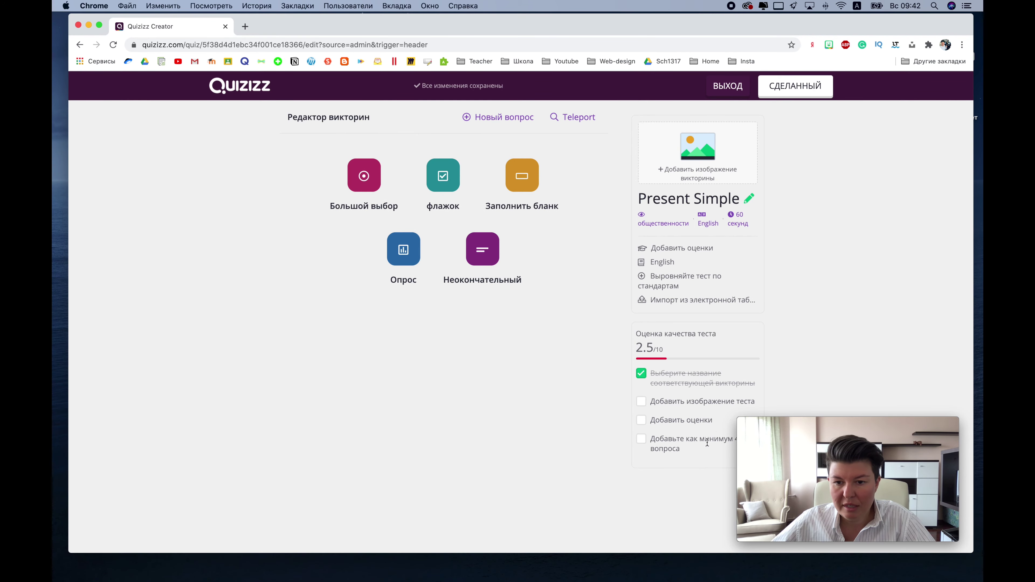
{"action": "scroll", "coordinate": [709, 450], "scroll_direction": "down", "scroll_amount": 2}
{"action": "scroll", "coordinate": [710, 450], "scroll_direction": "up", "scroll_amount": 2}
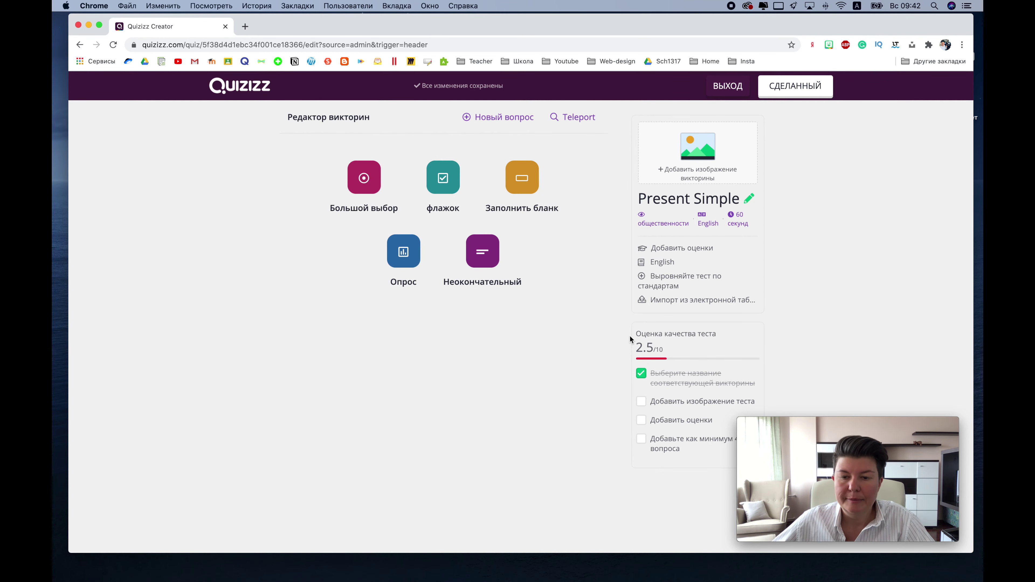
Step: Start a multiple-choice question, check the available question types, and enter "Вопрос" as the question text
{"action": "left_click", "coordinate": [365, 191]}
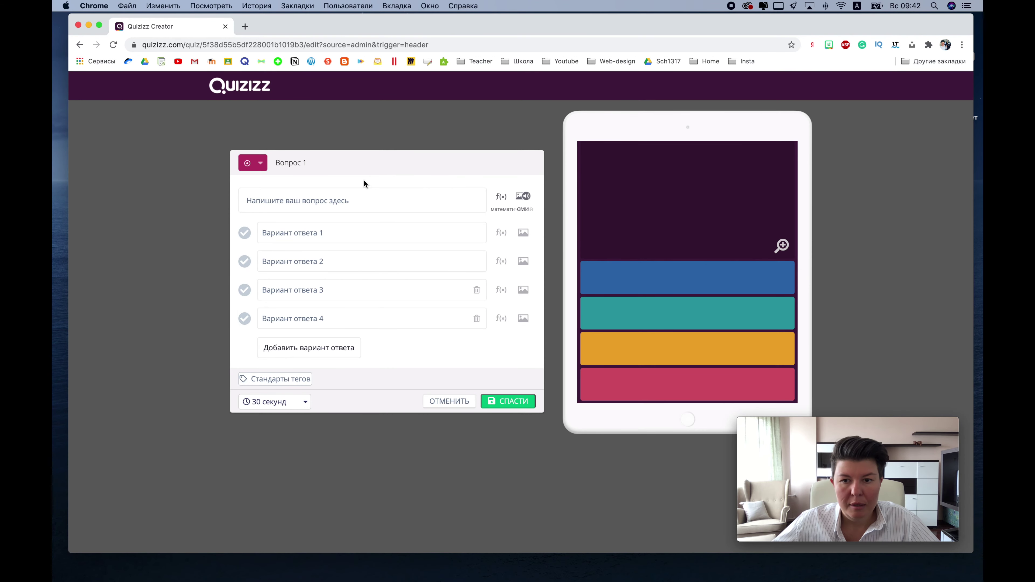
{"action": "left_click", "coordinate": [260, 166]}
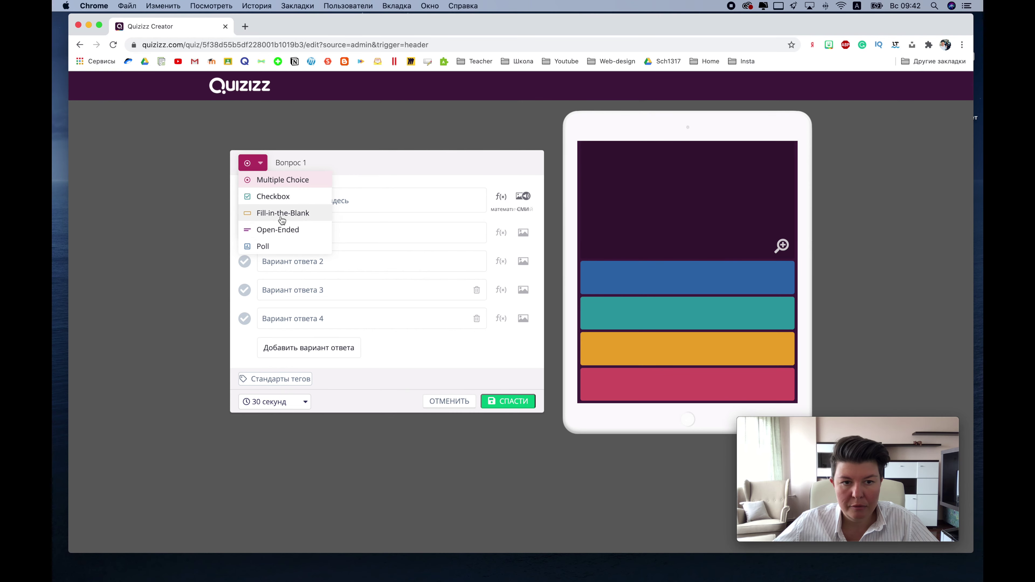
{"action": "left_click", "coordinate": [358, 170]}
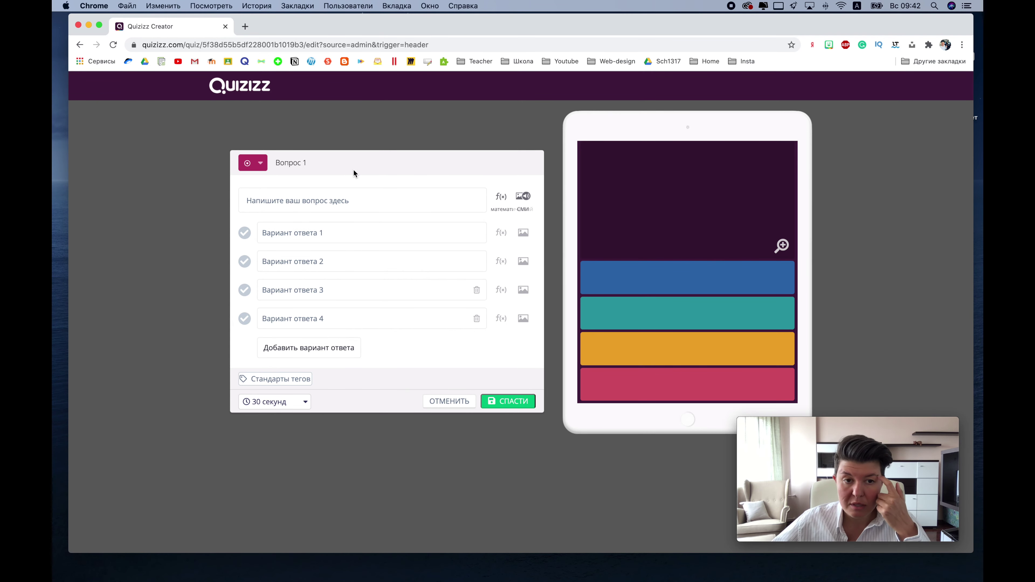
{"action": "left_click", "coordinate": [325, 195]}
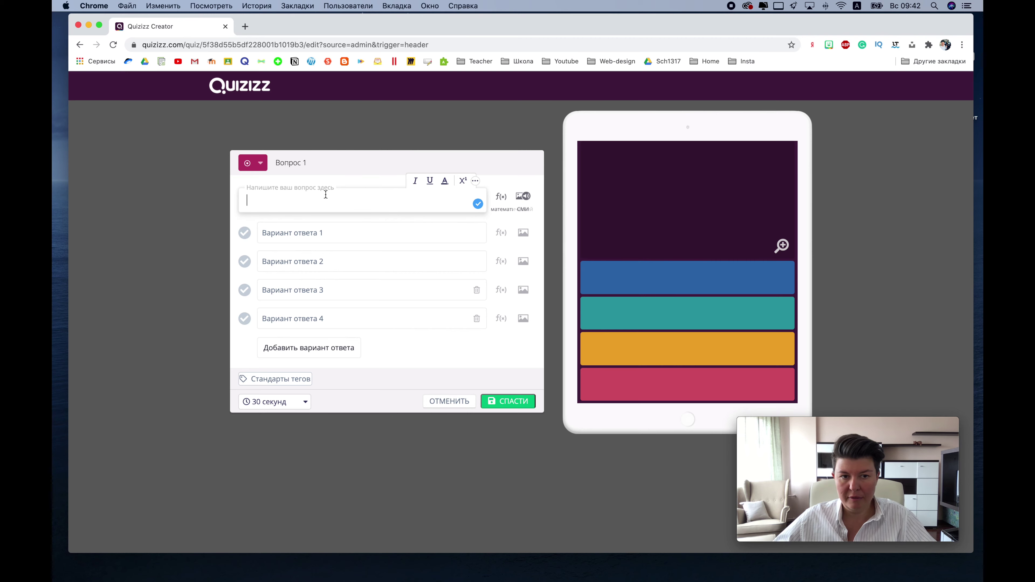
{"action": "key", "text": "ctrl+space"}
{"action": "type", "text": "Вопрос"}
{"action": "key", "text": "Tab"}
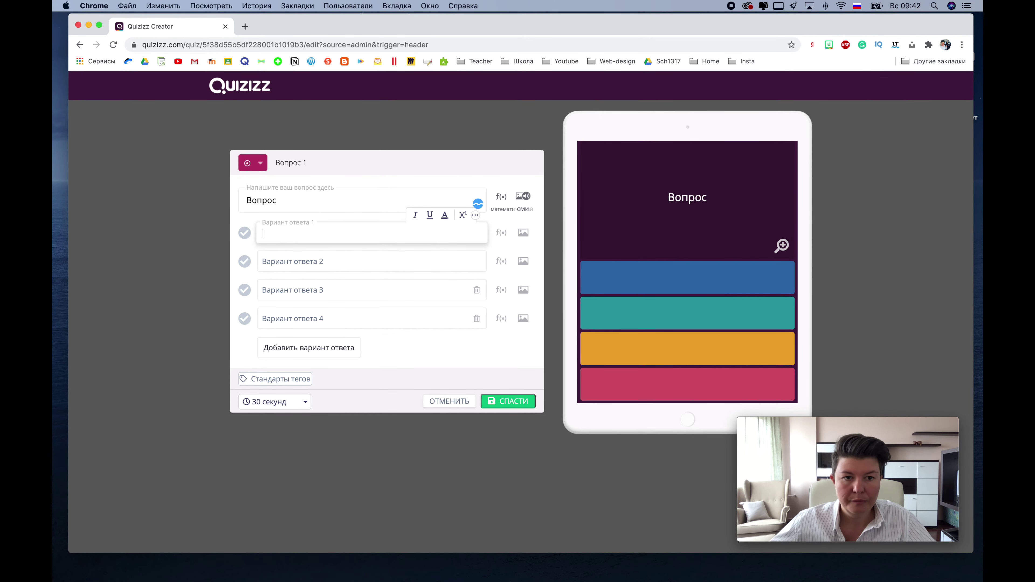
Step: Fill in the first three answer options of the question with the sample text "ответ"
{"action": "type", "text": "отвте"}
{"action": "key", "text": "Tab"}
{"action": "type", "text": "ответ"}
{"action": "key", "text": "Tab"}
{"action": "type", "text": "ответ"}
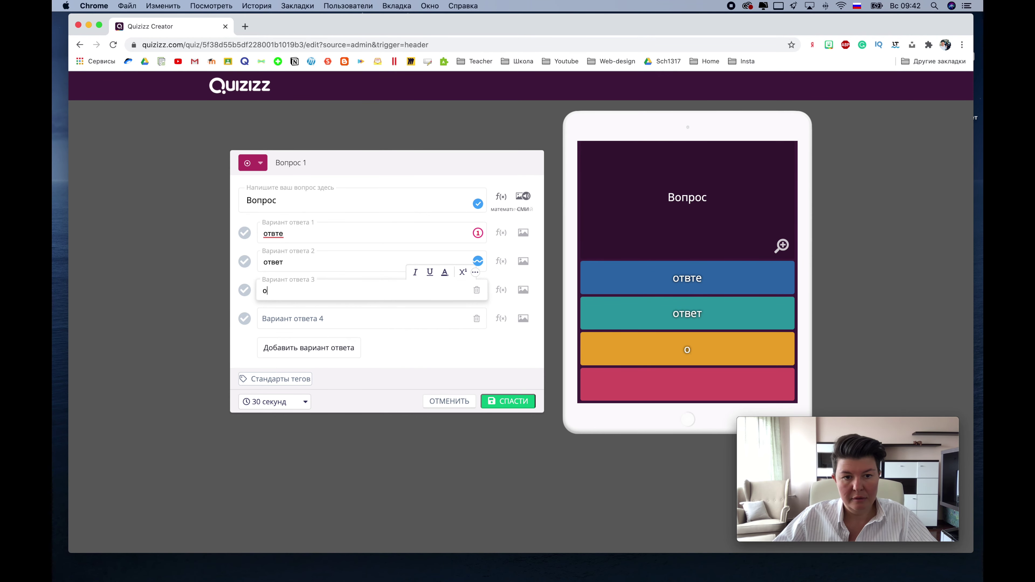
Step: Correct the first answer's spelling to "ответ", mark it as the right answer, and save the question with a time of 60 секунд
{"action": "left_click", "coordinate": [286, 237]}
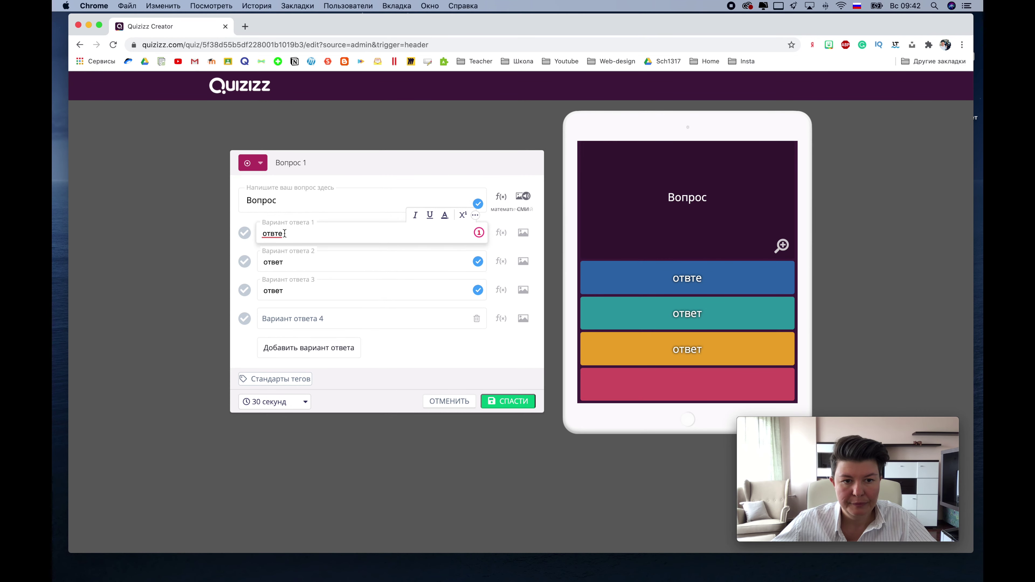
{"action": "key", "text": "BackSpace"}
{"action": "key", "text": "BackSpace"}
{"action": "type", "text": "ет"}
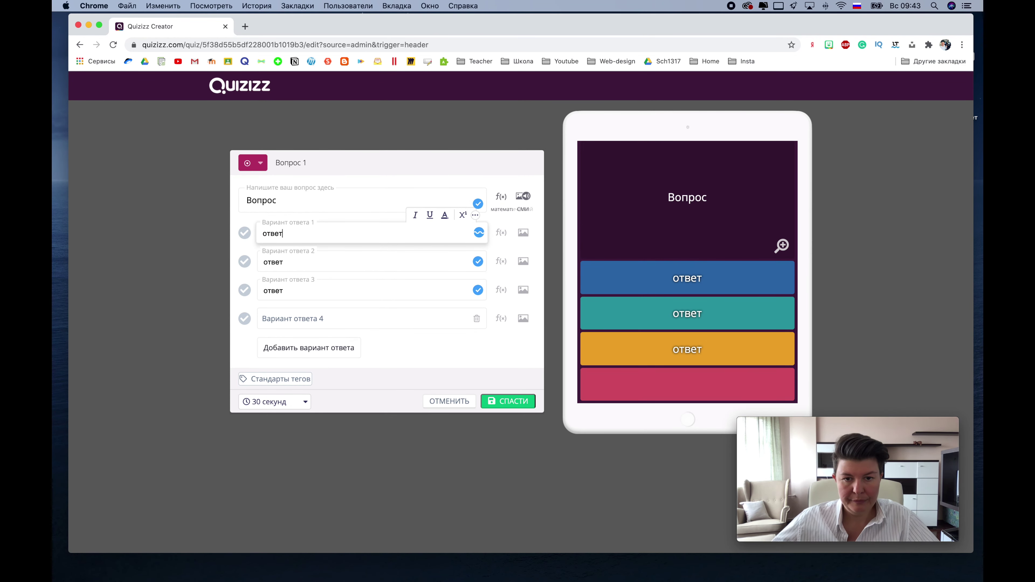
{"action": "left_click", "coordinate": [245, 234]}
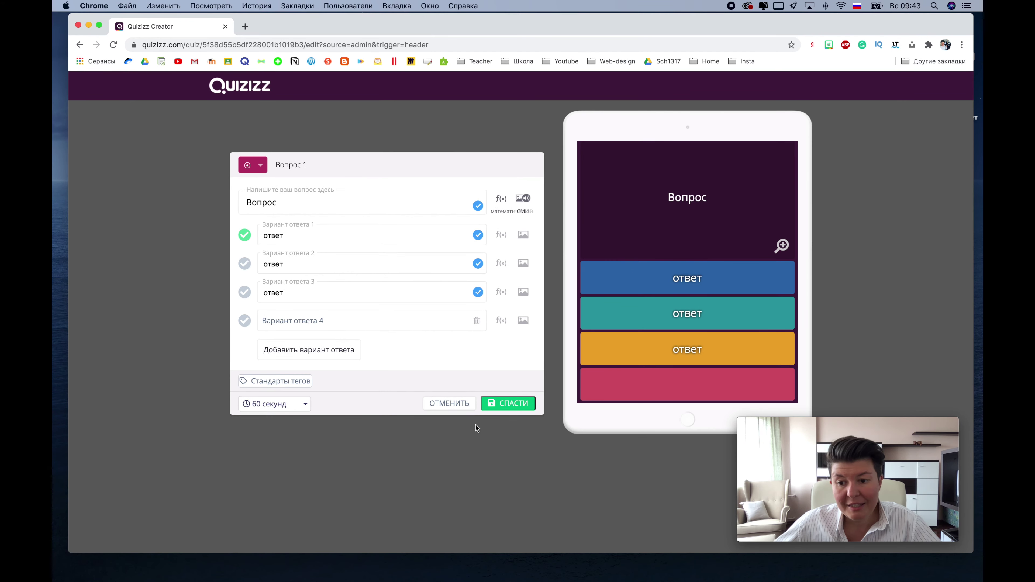
{"action": "left_click", "coordinate": [512, 406]}
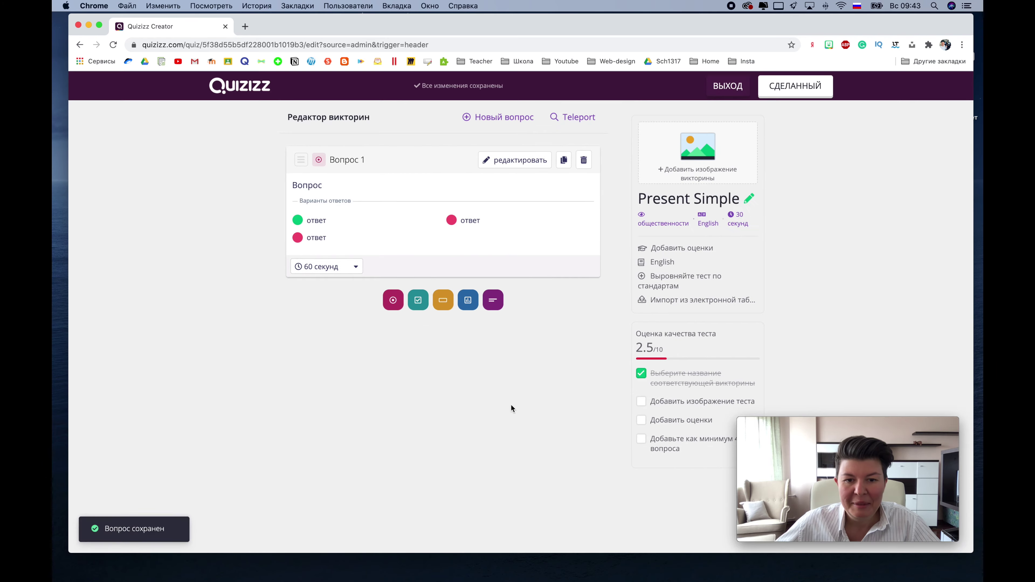
Step: Set the quiz's default time for all questions back to 60 секунд
{"action": "left_click", "coordinate": [738, 220]}
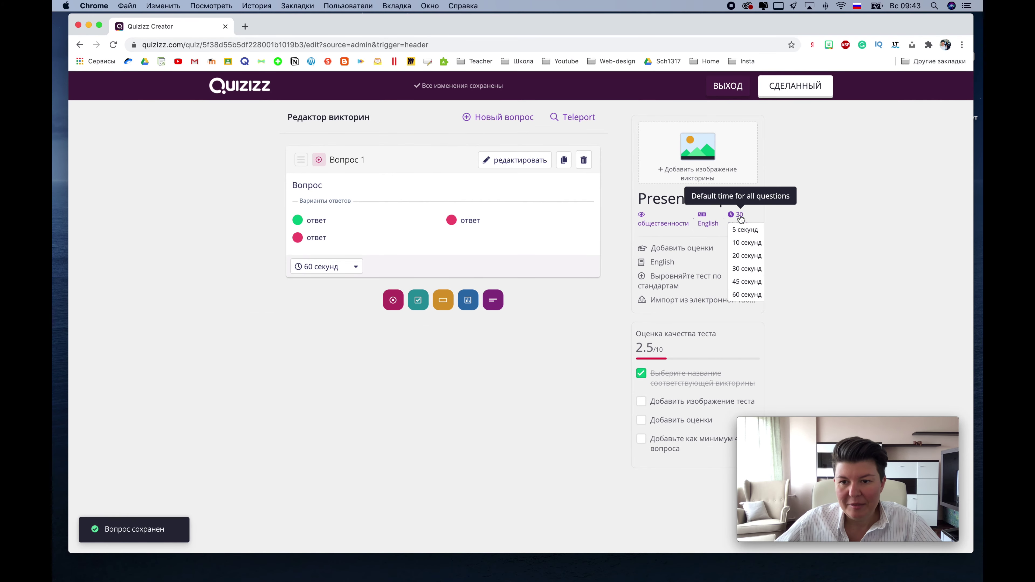
{"action": "left_click", "coordinate": [748, 290]}
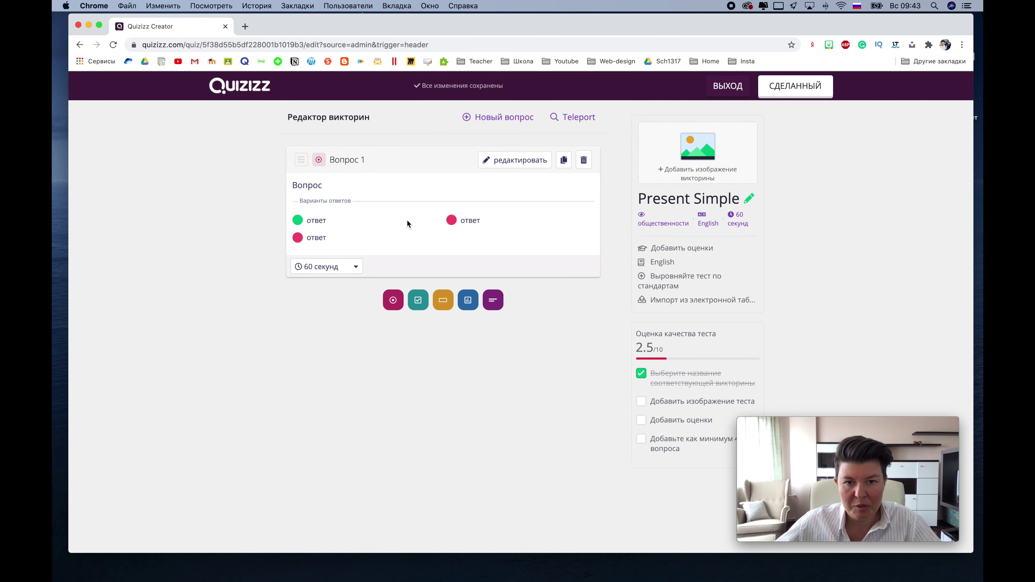
Step: Start a checkbox question with the text "Вопрос 2" and mark the first three answer options as correct
{"action": "left_click", "coordinate": [419, 302]}
{"action": "left_click", "coordinate": [244, 193]}
{"action": "left_click", "coordinate": [246, 222]}
{"action": "left_click", "coordinate": [244, 250]}
{"action": "left_click", "coordinate": [281, 223]}
{"action": "key", "text": "shift+Tab"}
{"action": "key", "text": "shift+Tab"}
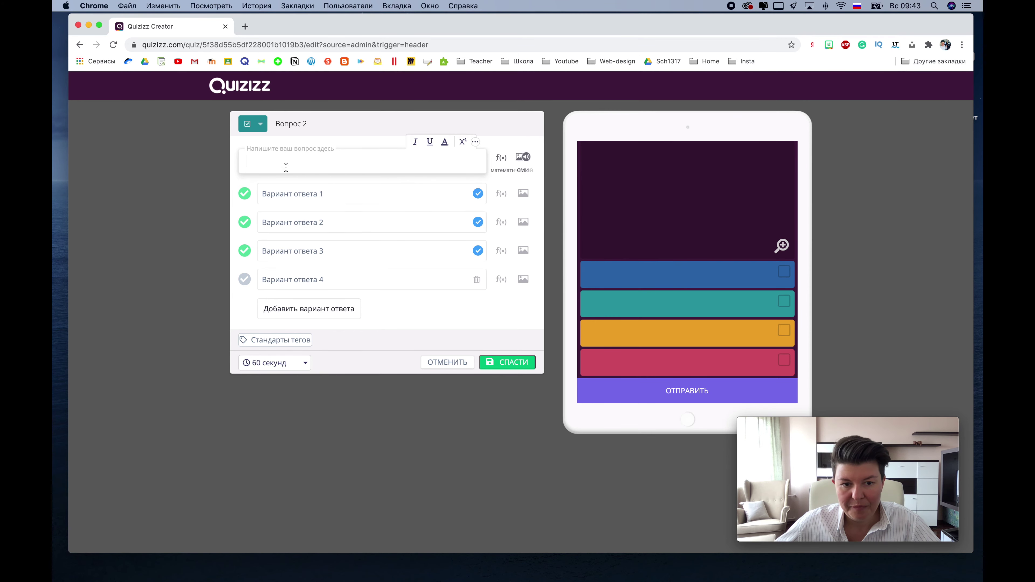
{"action": "type", "text": "Вопрос 2"}
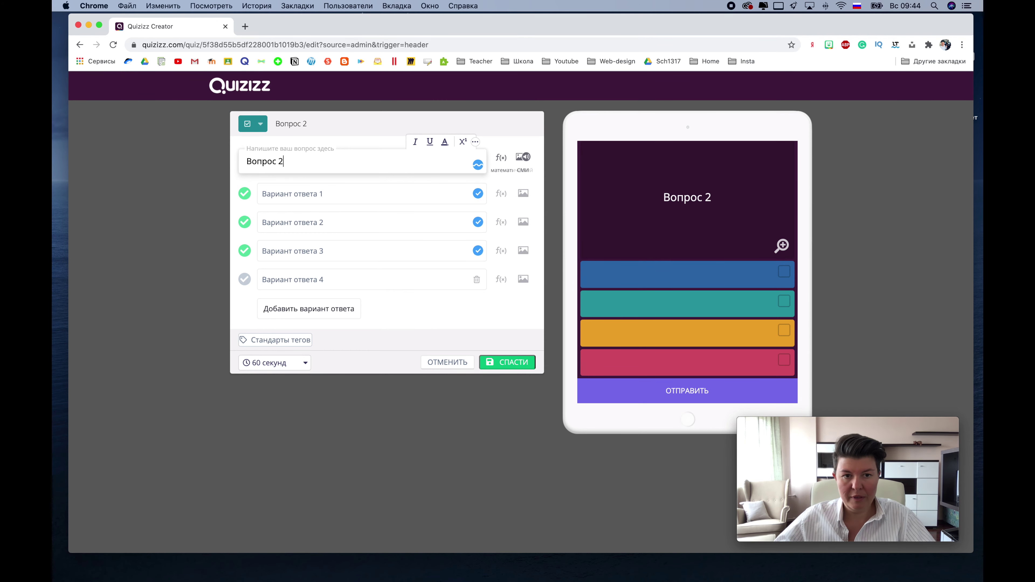
Step: Fill the four answer options with 1, 2, 3 and 4 and save the checkbox question
{"action": "left_click", "coordinate": [422, 193]}
{"action": "type", "text": "1"}
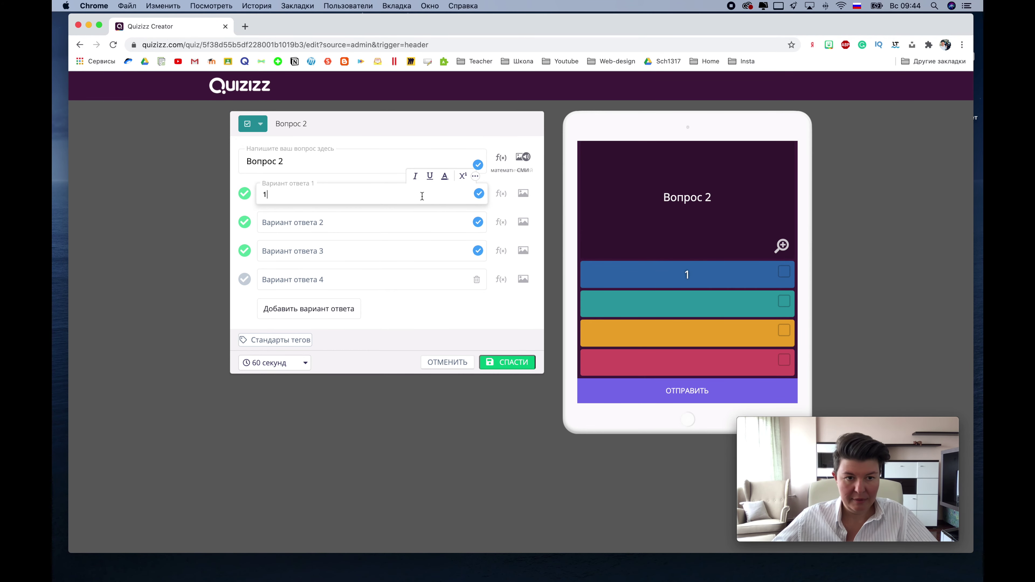
{"action": "left_click", "coordinate": [414, 228]}
{"action": "type", "text": "2"}
{"action": "left_click", "coordinate": [403, 253]}
{"action": "type", "text": "3"}
{"action": "left_click", "coordinate": [391, 282]}
{"action": "type", "text": "4"}
{"action": "left_click", "coordinate": [496, 371]}
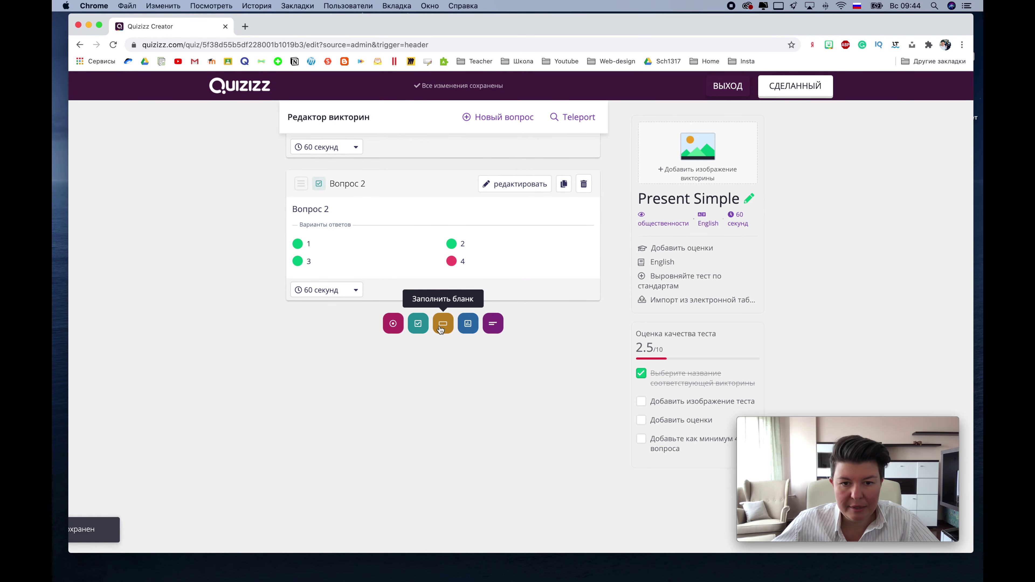
Step: Start a fill-in-the-blank question with the text "Еще один вопрос"
{"action": "left_click", "coordinate": [442, 324]}
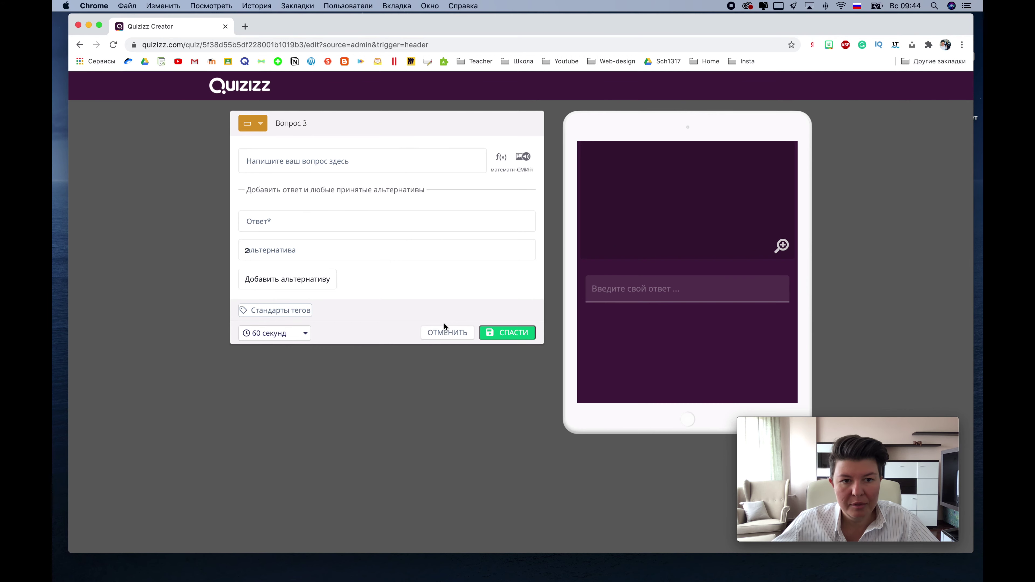
{"action": "scroll", "coordinate": [371, 252], "scroll_direction": "down", "scroll_amount": 1}
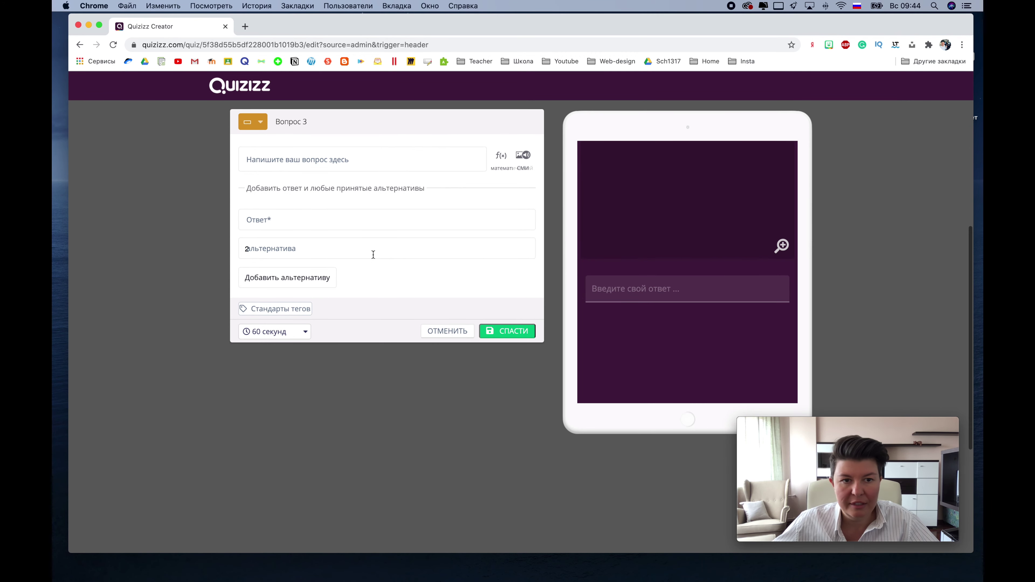
{"action": "scroll", "coordinate": [702, 161], "scroll_direction": "down", "scroll_amount": 1}
{"action": "scroll", "coordinate": [692, 161], "scroll_direction": "up", "scroll_amount": 1}
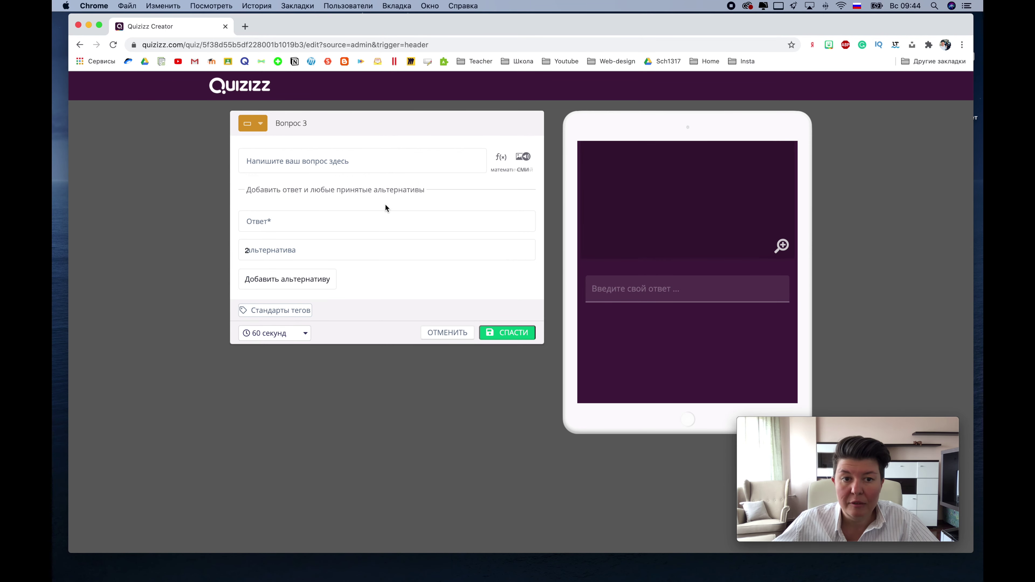
{"action": "left_click", "coordinate": [372, 157]}
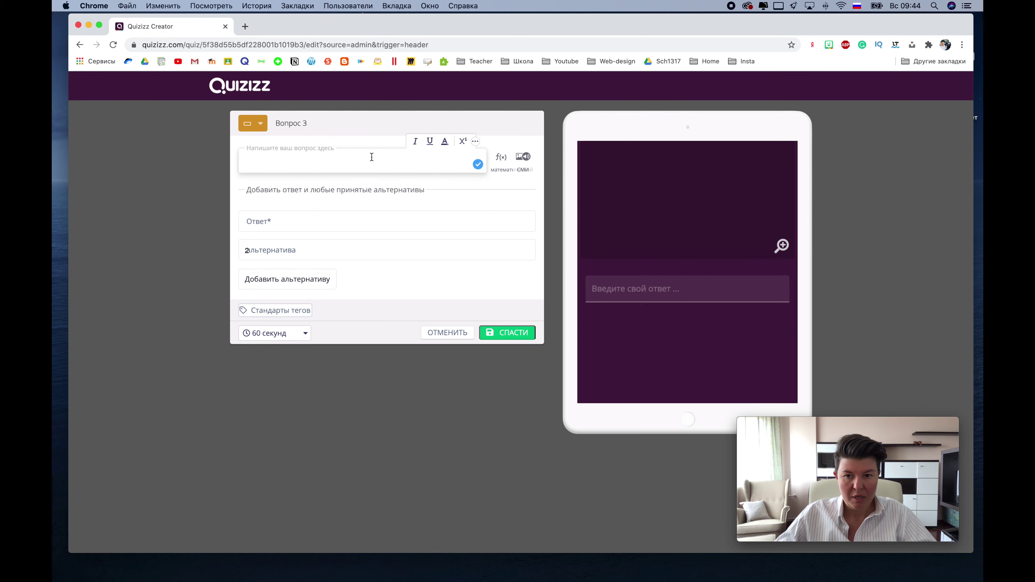
{"action": "type", "text": "Еще один вопрос"}
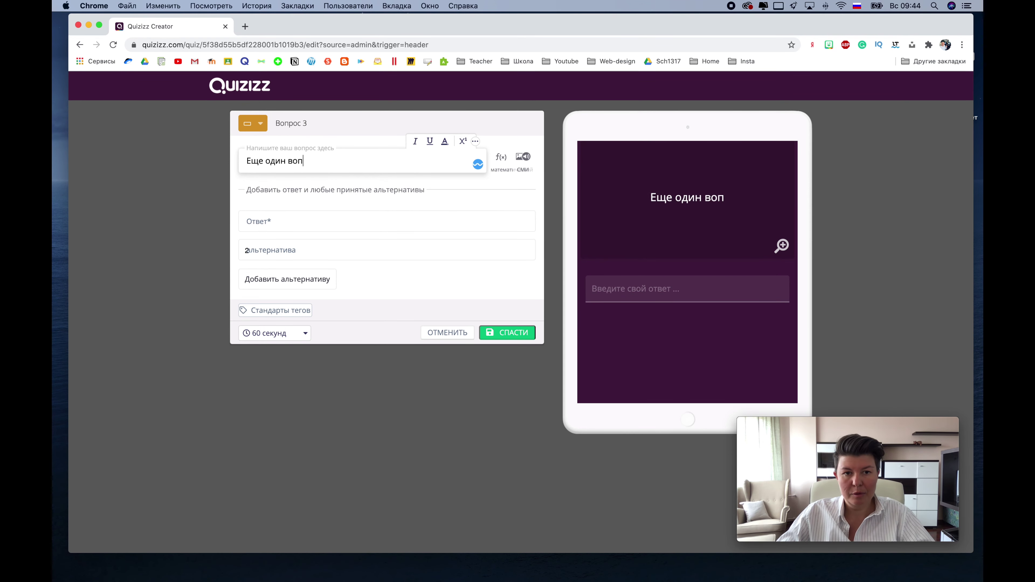
Step: Enter "вот такой вот ответ" as the answer and 2 as the accepted alternative, and save the question
{"action": "left_click", "coordinate": [317, 225]}
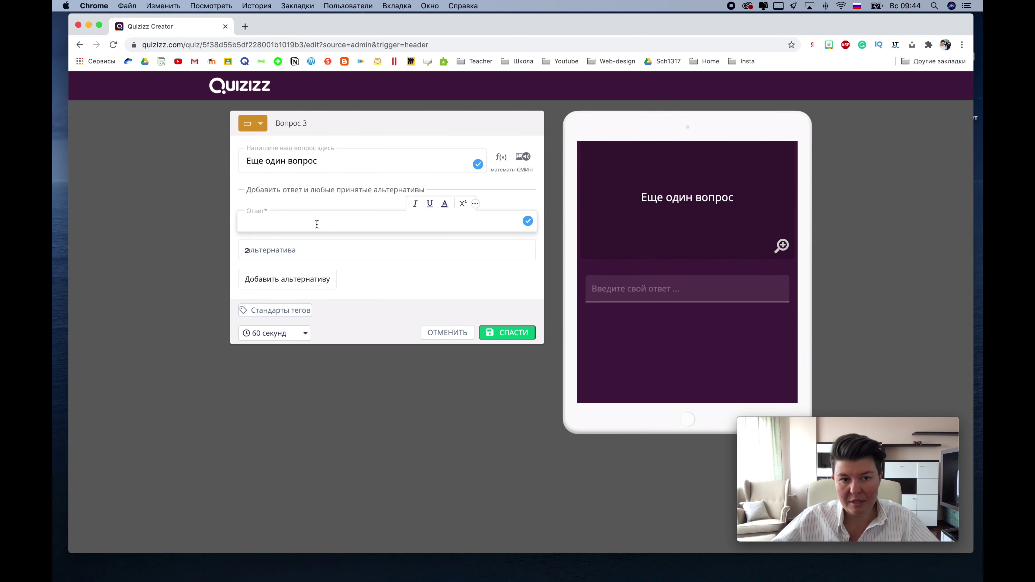
{"action": "type", "text": "вот такой вот ответ"}
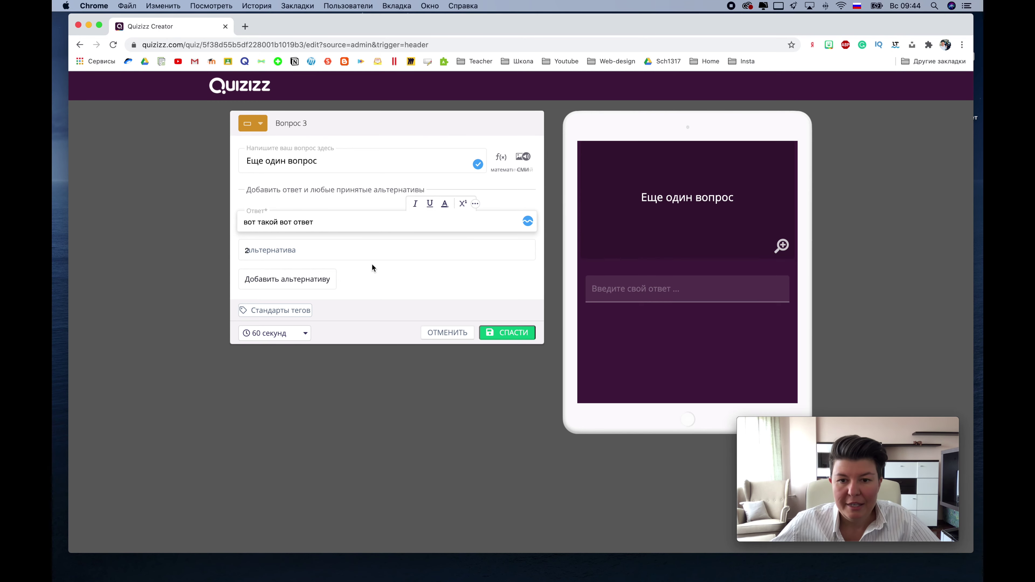
{"action": "left_click", "coordinate": [668, 290]}
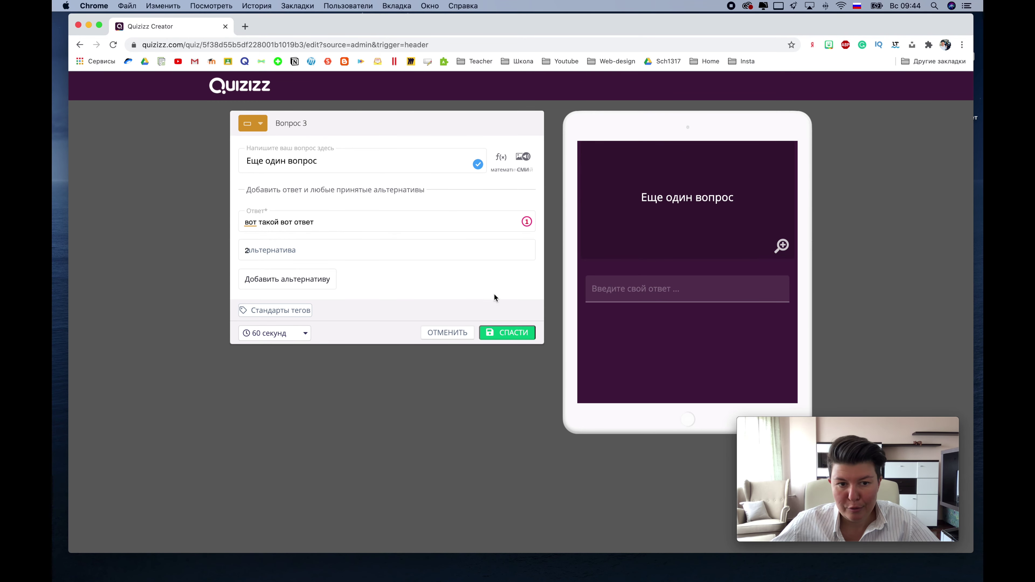
{"action": "left_click", "coordinate": [304, 257]}
{"action": "type", "text": "2"}
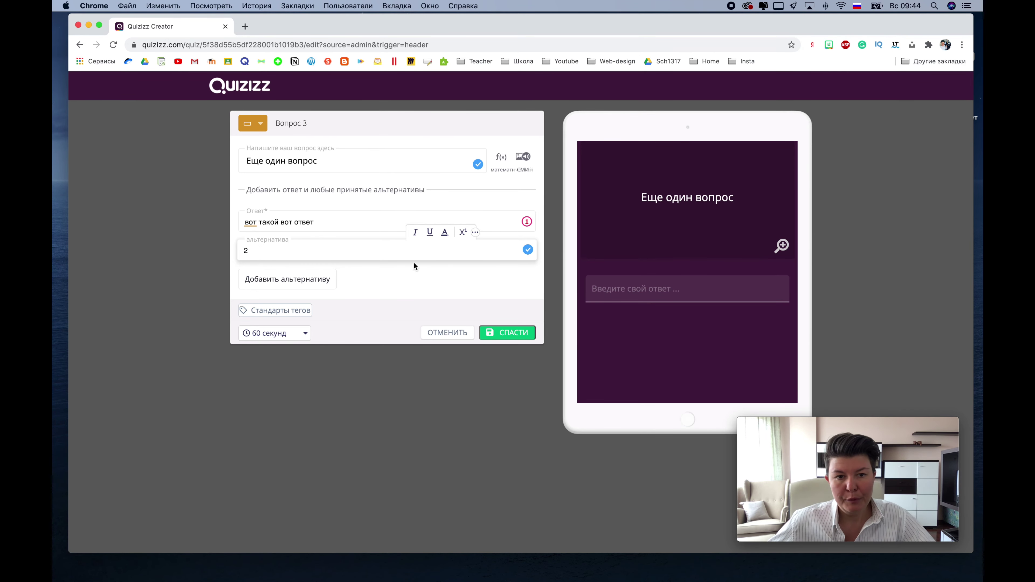
{"action": "left_click", "coordinate": [512, 334]}
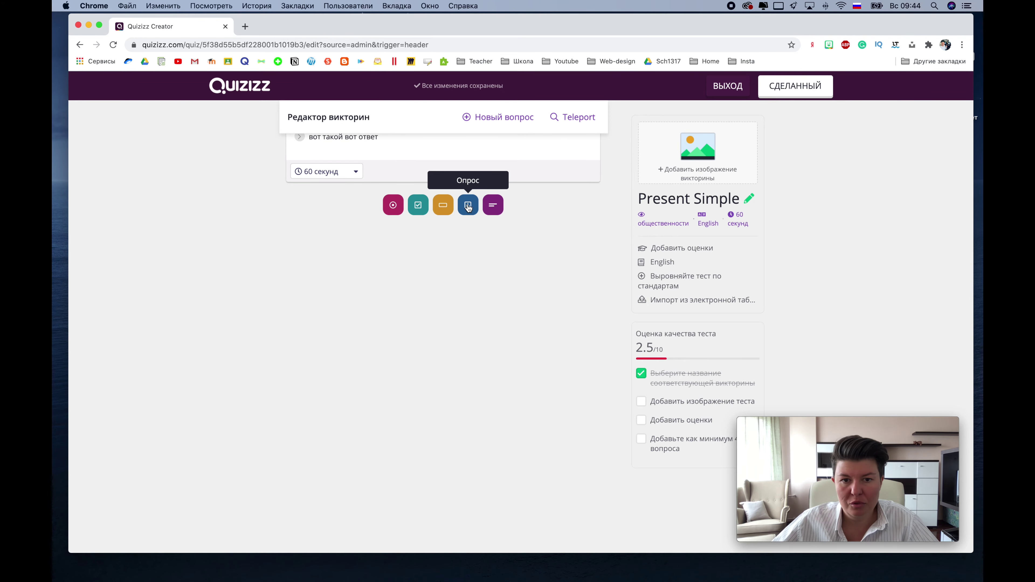
Step: Start a poll question with the text "Сложный ли был тест?", dismiss the grading notice, and allow multiple selection
{"action": "left_click", "coordinate": [468, 205]}
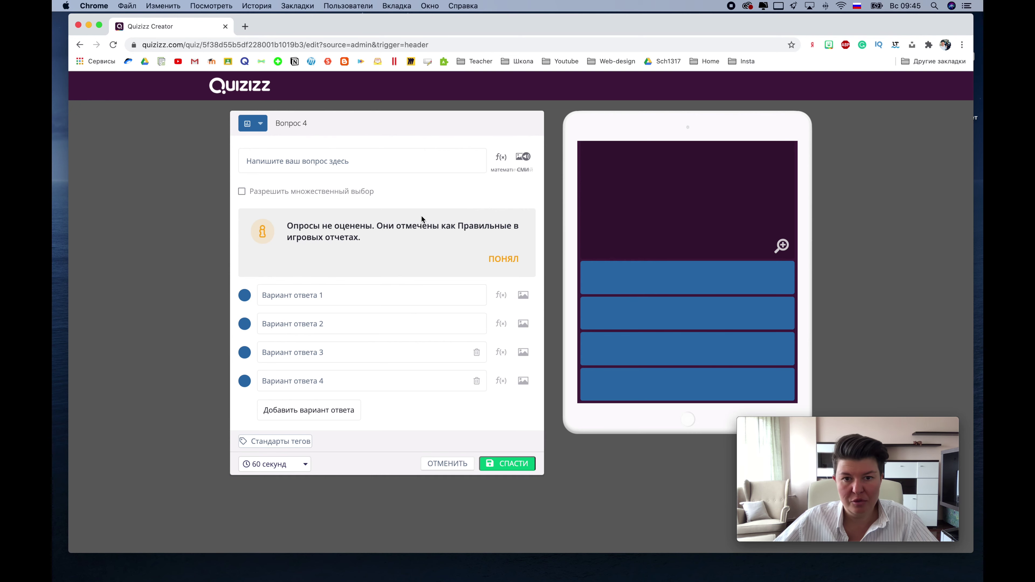
{"action": "left_click", "coordinate": [257, 161]}
{"action": "type", "text": "Сложный ли был тест?"}
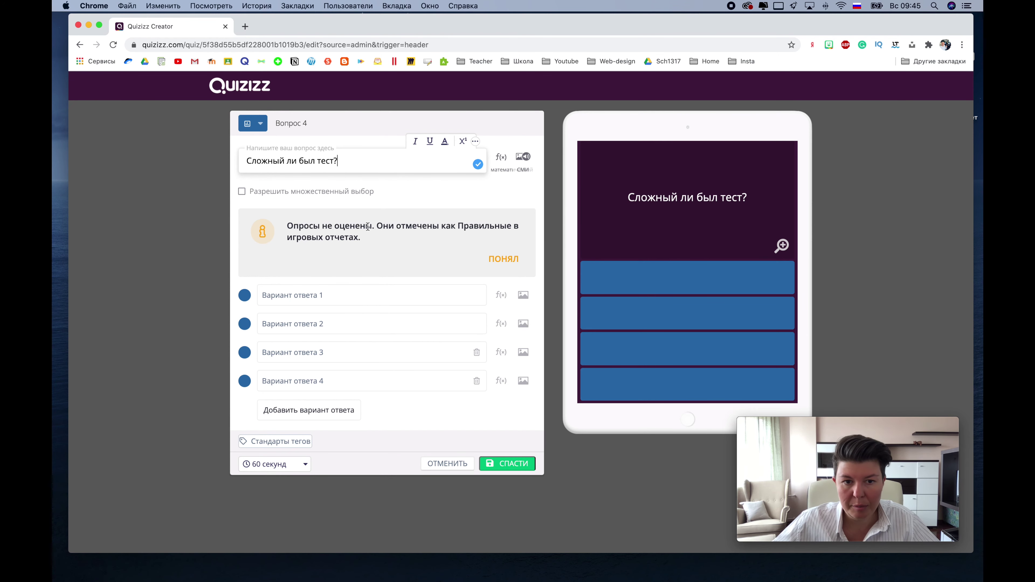
{"action": "left_click", "coordinate": [503, 259]}
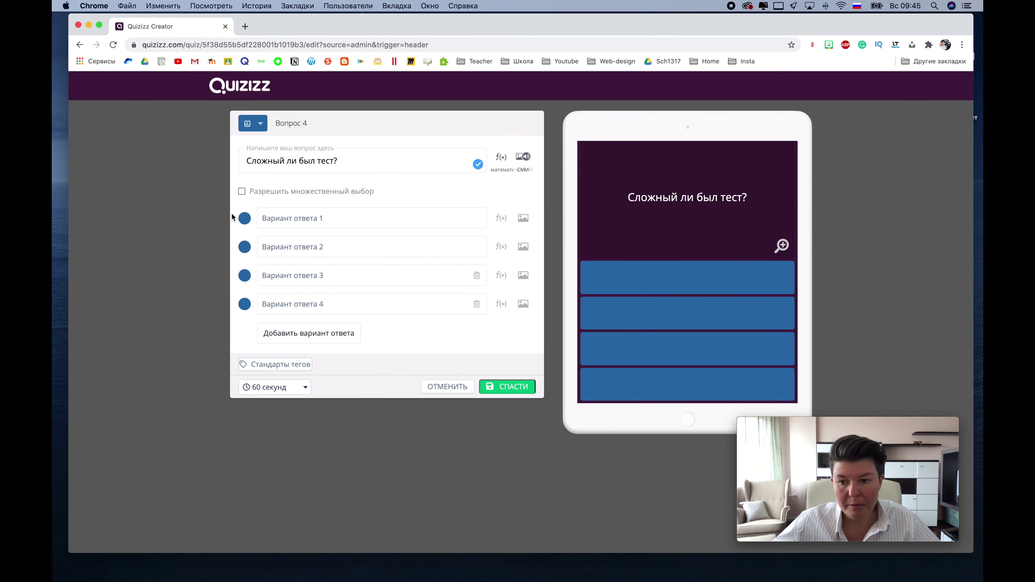
{"action": "left_click", "coordinate": [242, 193]}
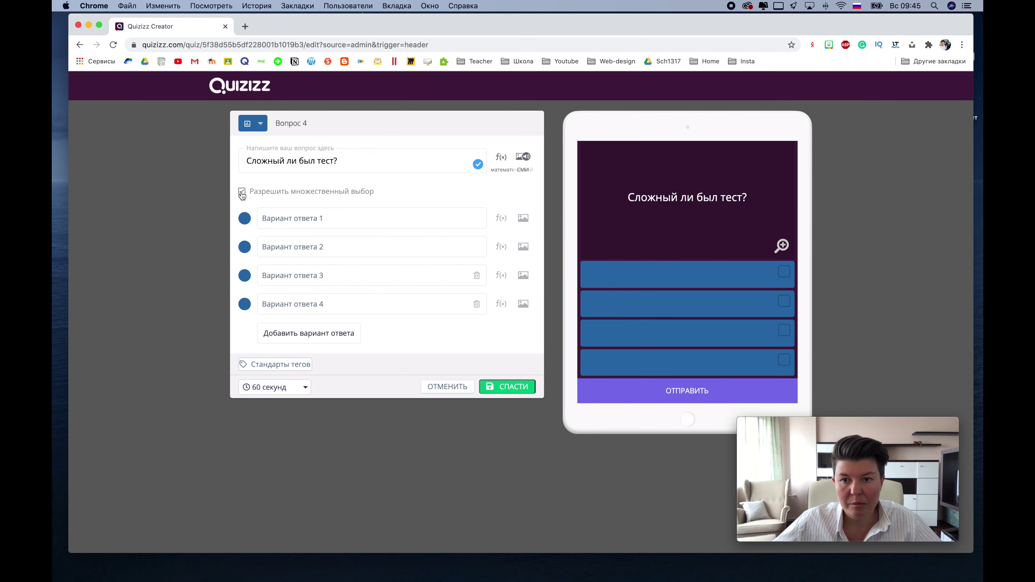
Step: Disallow multiple selection in the poll and fill its four options with "Да", "Нет", "Очень" and "Не очень"
{"action": "left_click", "coordinate": [242, 193]}
{"action": "left_click", "coordinate": [292, 218]}
{"action": "type", "text": "Да"}
{"action": "left_click", "coordinate": [296, 240]}
{"action": "type", "text": "Нети"}
{"action": "key", "text": "BackSpace"}
{"action": "left_click", "coordinate": [291, 276]}
{"action": "type", "text": "Очен"}
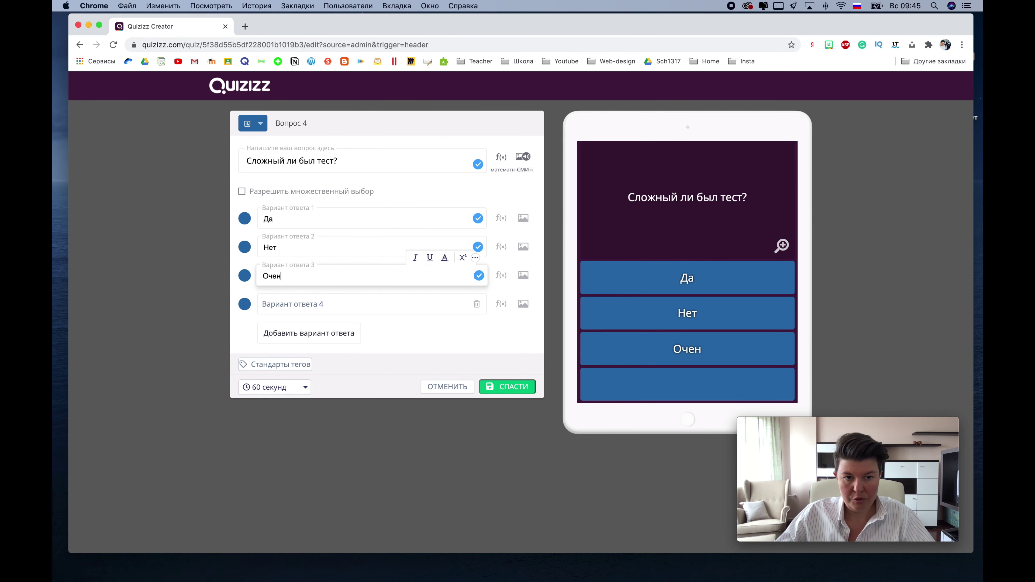
{"action": "type", "text": "ь"}
{"action": "left_click", "coordinate": [292, 304]}
{"action": "type", "text": "Не очень"}
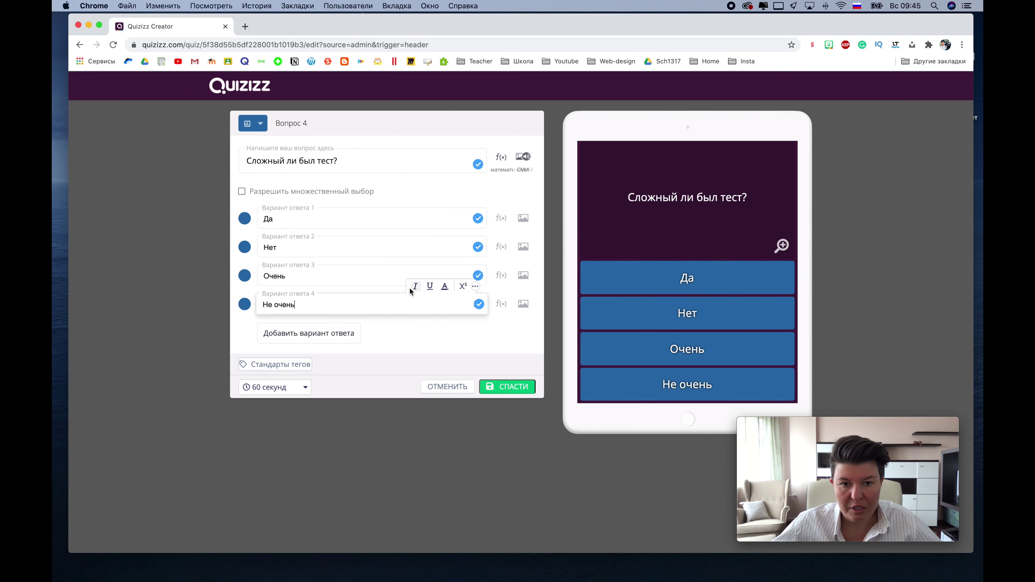
Step: Try italic and underline formatting on the text of the fourth poll option
{"action": "left_click_drag", "start_coordinate": [299, 306], "coordinate": [256, 307]}
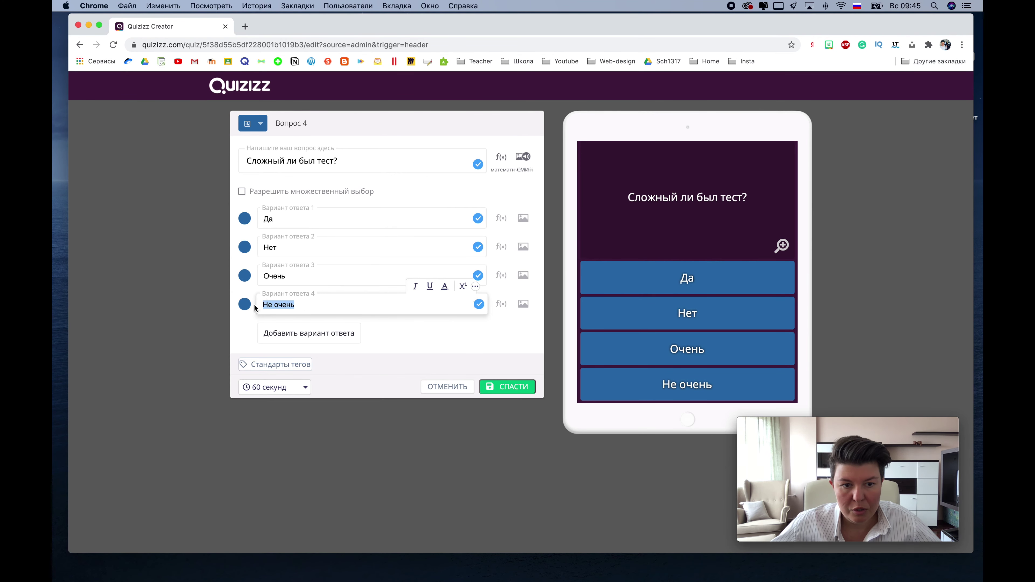
{"action": "left_click", "coordinate": [416, 289]}
{"action": "left_click", "coordinate": [416, 289]}
{"action": "left_click", "coordinate": [431, 289]}
{"action": "left_click", "coordinate": [432, 290]}
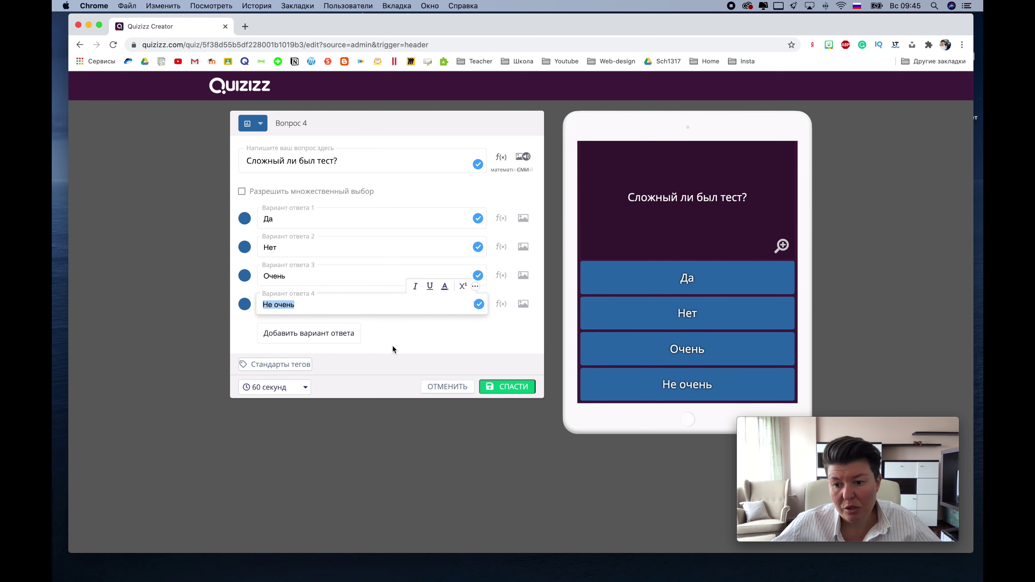
Step: Save the poll question and start a new open-ended question
{"action": "left_click", "coordinate": [498, 387]}
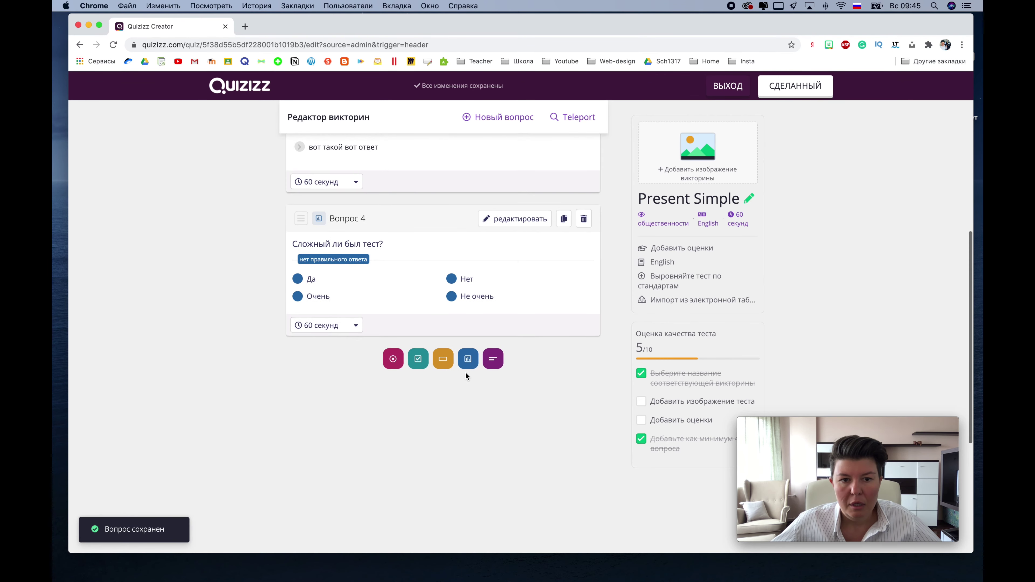
{"action": "left_click", "coordinate": [493, 359]}
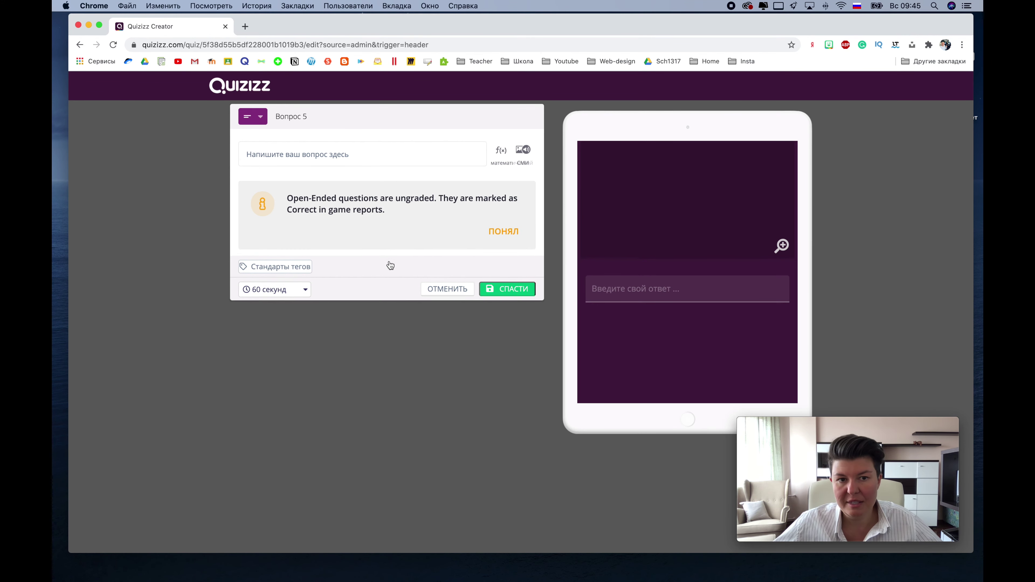
{"action": "left_click", "coordinate": [327, 159]}
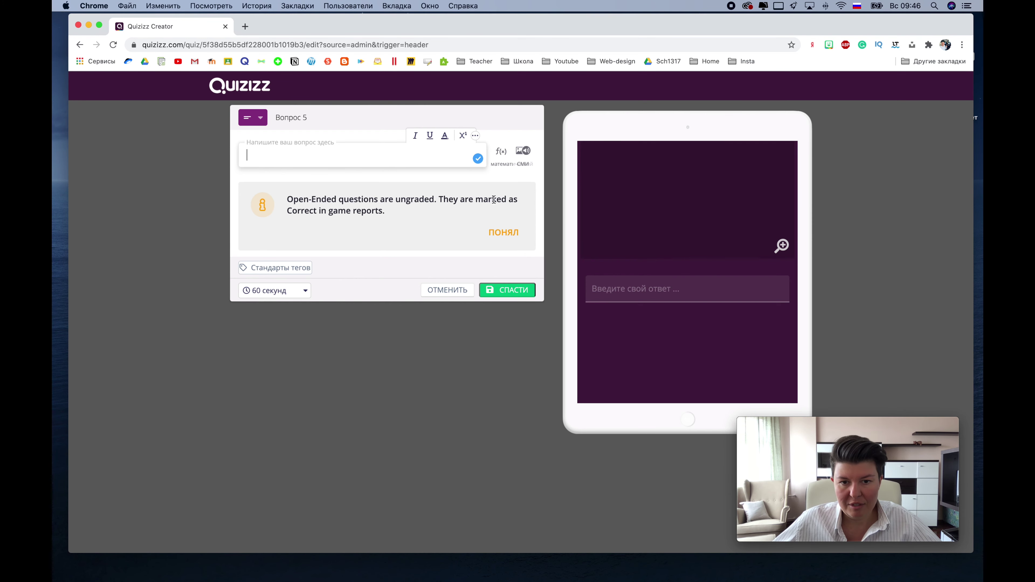
Step: Attach the "Мой курс Google" picture from the computer's photo library to the open-ended question
{"action": "left_click", "coordinate": [523, 151]}
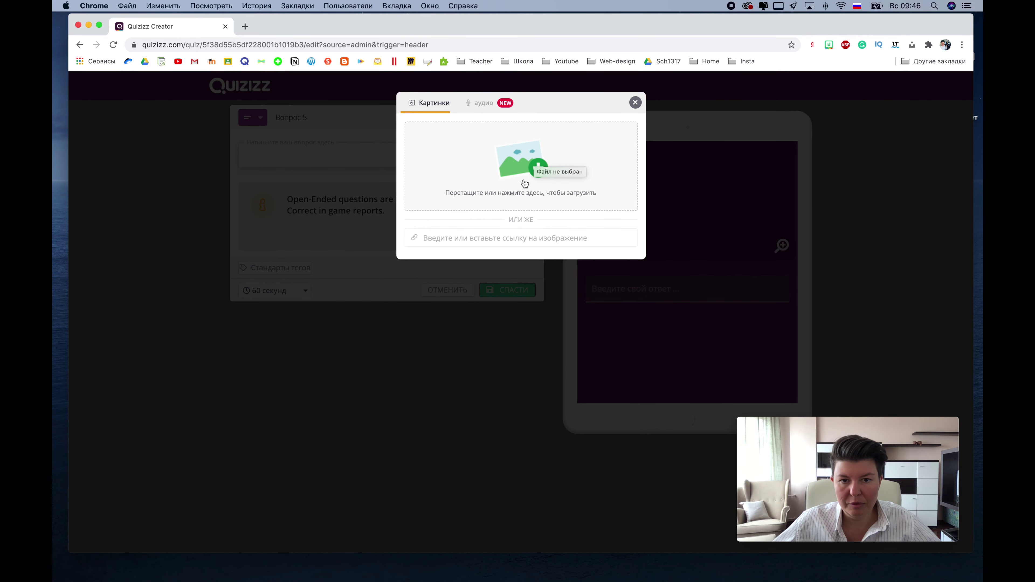
{"action": "left_click", "coordinate": [512, 174]}
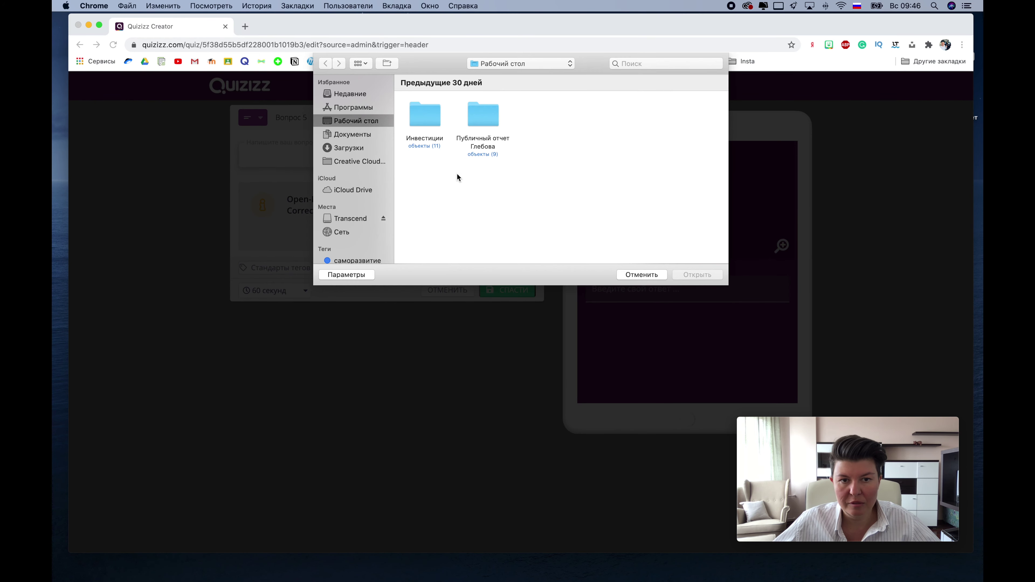
{"action": "left_click", "coordinate": [356, 137]}
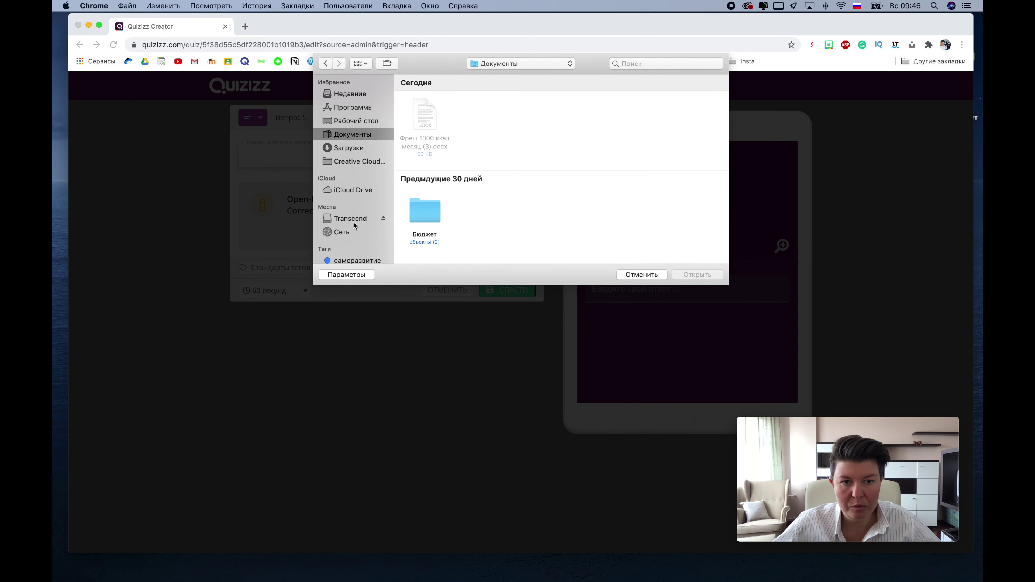
{"action": "scroll", "coordinate": [353, 221], "scroll_direction": "down", "scroll_amount": 5}
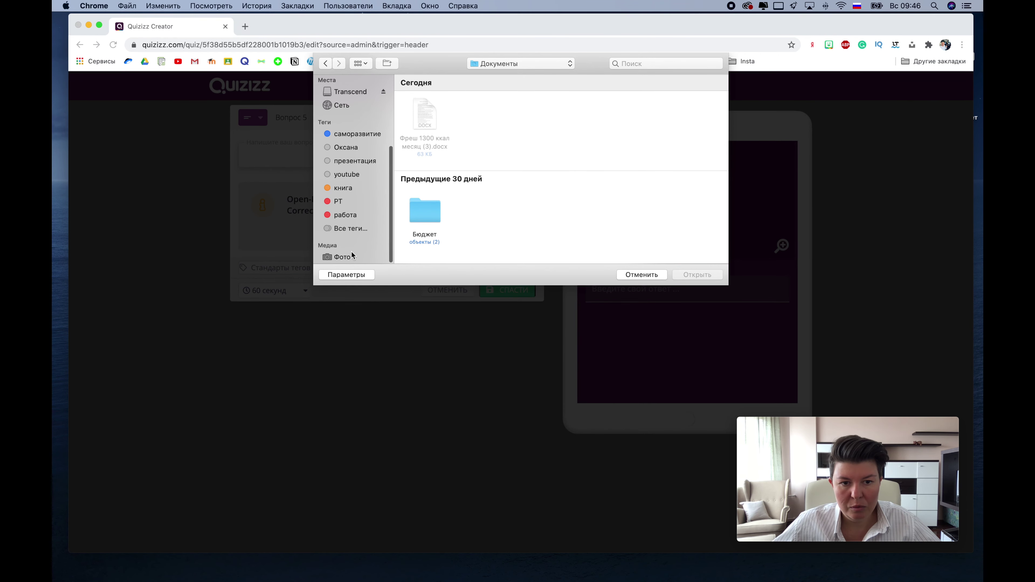
{"action": "left_click", "coordinate": [351, 257]}
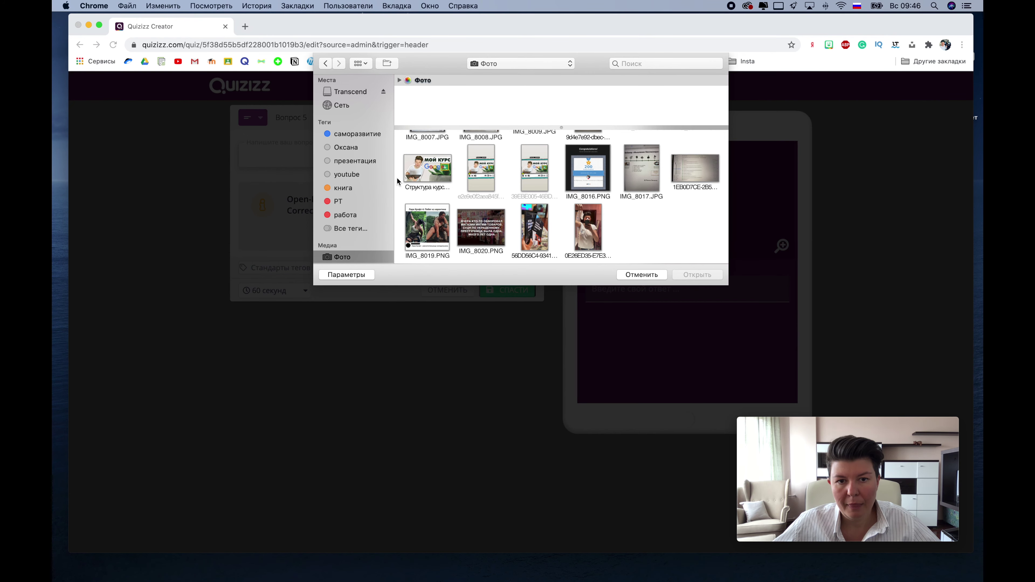
{"action": "left_click", "coordinate": [436, 169]}
{"action": "left_click", "coordinate": [692, 276]}
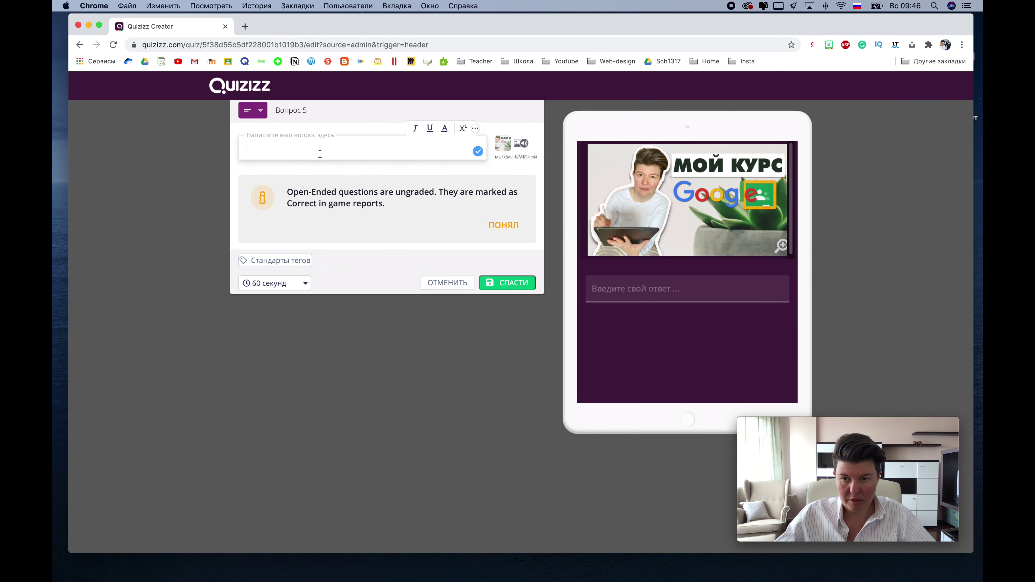
Step: Enter the question text "Опишите картинку.", dismiss the grading notice, and save the open-ended question
{"action": "type", "text": "Опишите картинку/"}
{"action": "key", "text": "BackSpace"}
{"action": "type", "text": "."}
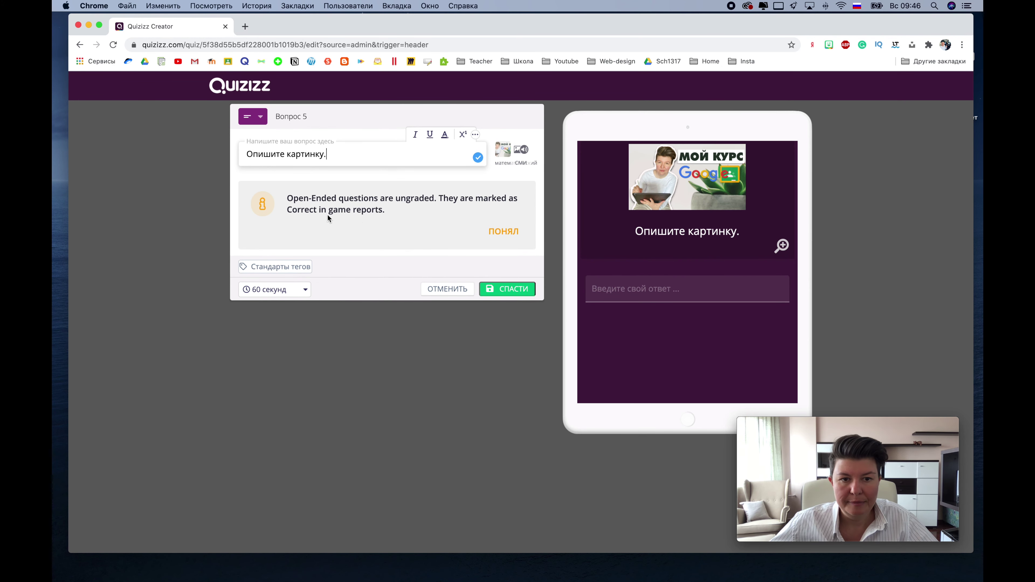
{"action": "scroll", "coordinate": [373, 221], "scroll_direction": "down", "scroll_amount": 1}
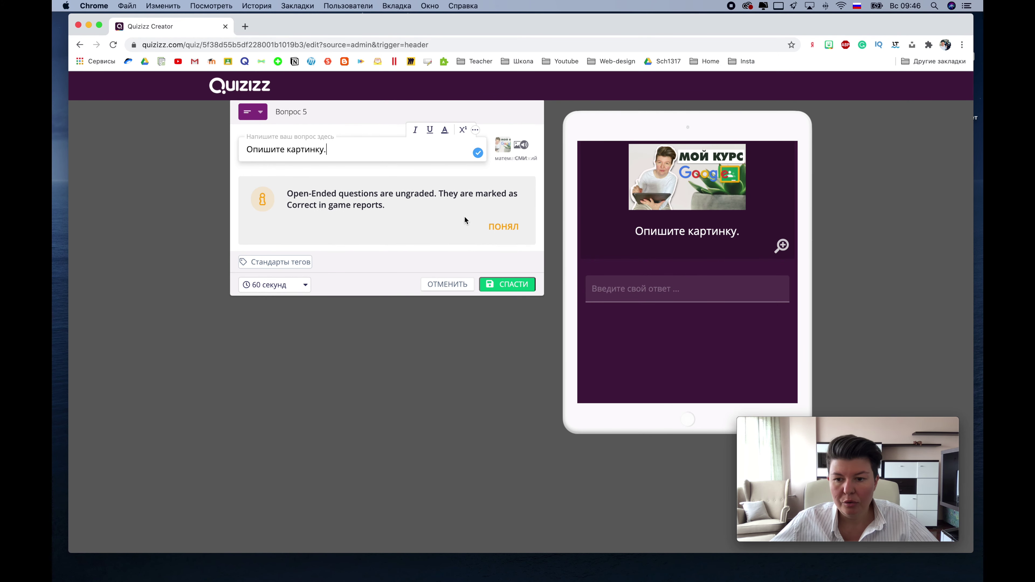
{"action": "left_click", "coordinate": [506, 228]}
{"action": "left_click", "coordinate": [510, 207]}
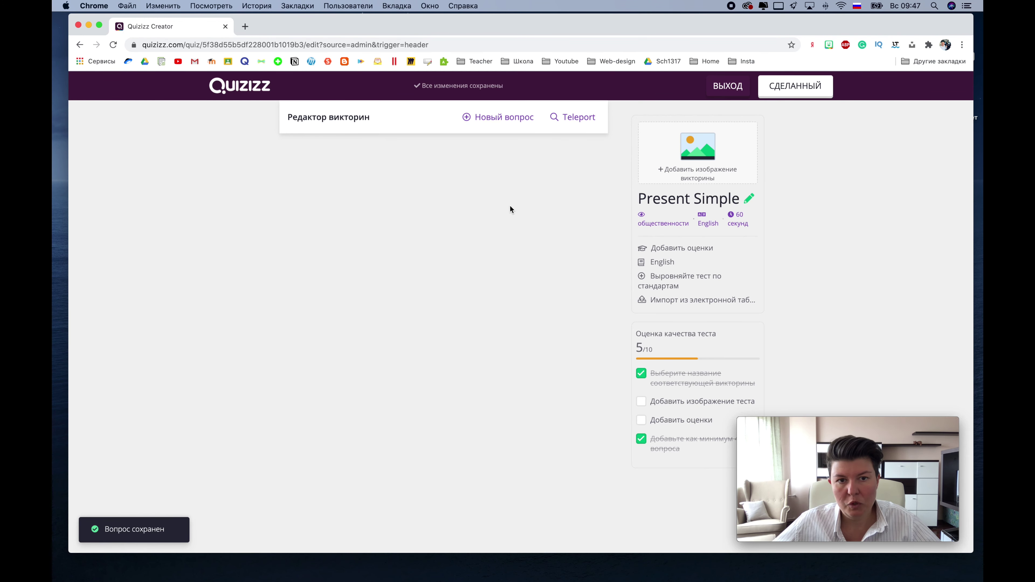
Step: Duplicate the picture-description question 5 and save the copy with the same text and image
{"action": "scroll", "coordinate": [511, 205], "scroll_direction": "up", "scroll_amount": 5}
{"action": "scroll", "coordinate": [511, 205], "scroll_direction": "up", "scroll_amount": 5}
{"action": "scroll", "coordinate": [510, 205], "scroll_direction": "down", "scroll_amount": 10}
{"action": "scroll", "coordinate": [511, 210], "scroll_direction": "down", "scroll_amount": 4}
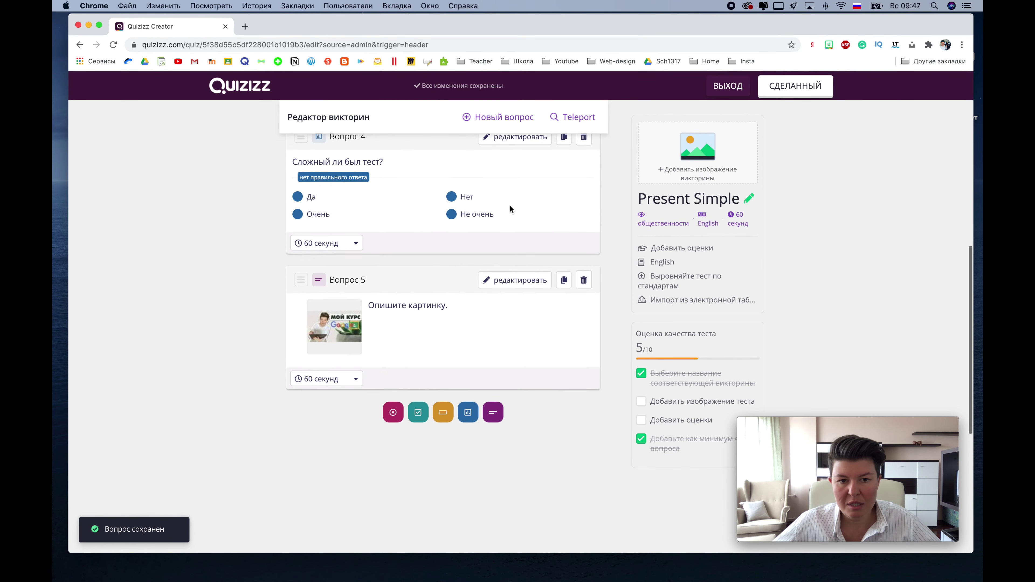
{"action": "scroll", "coordinate": [511, 205], "scroll_direction": "up", "scroll_amount": 10}
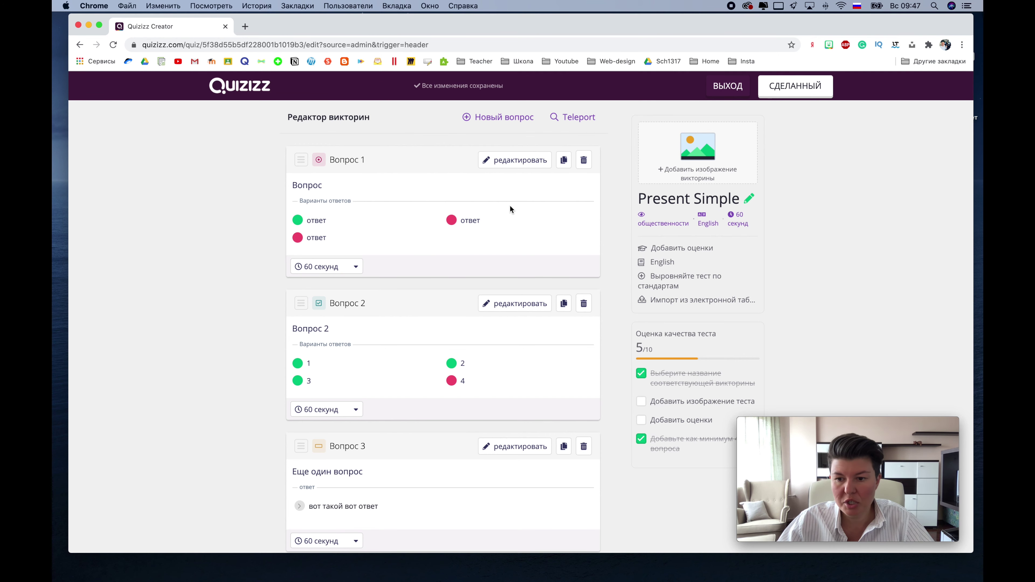
{"action": "left_click", "coordinate": [806, 90]}
{"action": "scroll", "coordinate": [480, 249], "scroll_direction": "down", "scroll_amount": 10}
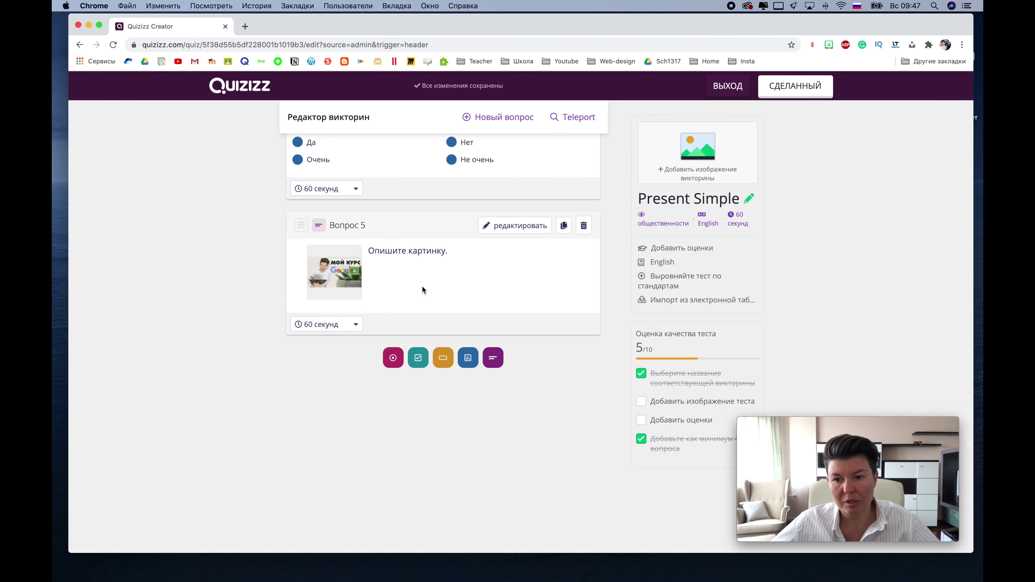
{"action": "left_click", "coordinate": [564, 225]}
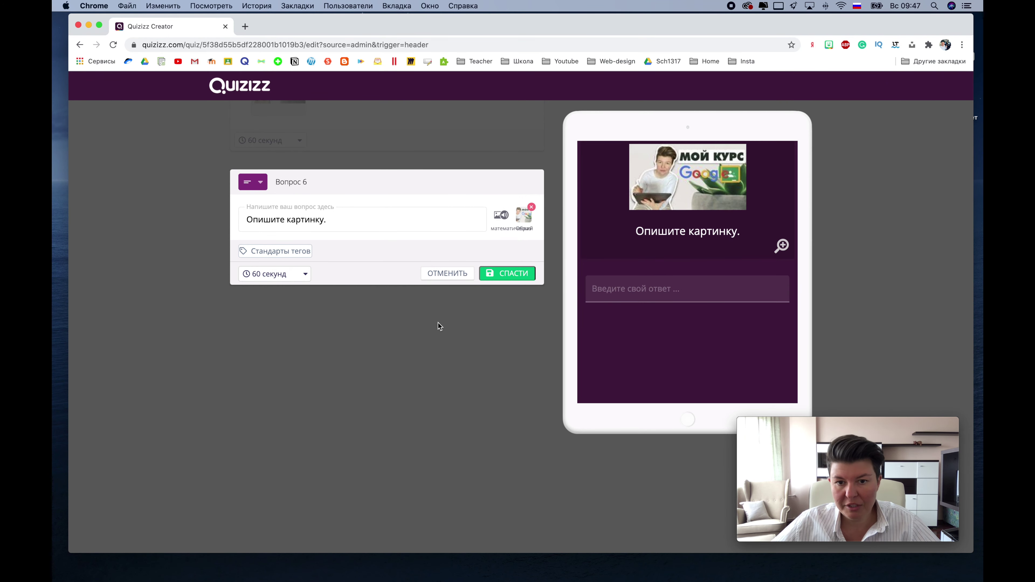
{"action": "left_click_drag", "start_coordinate": [328, 220], "coordinate": [205, 215]}
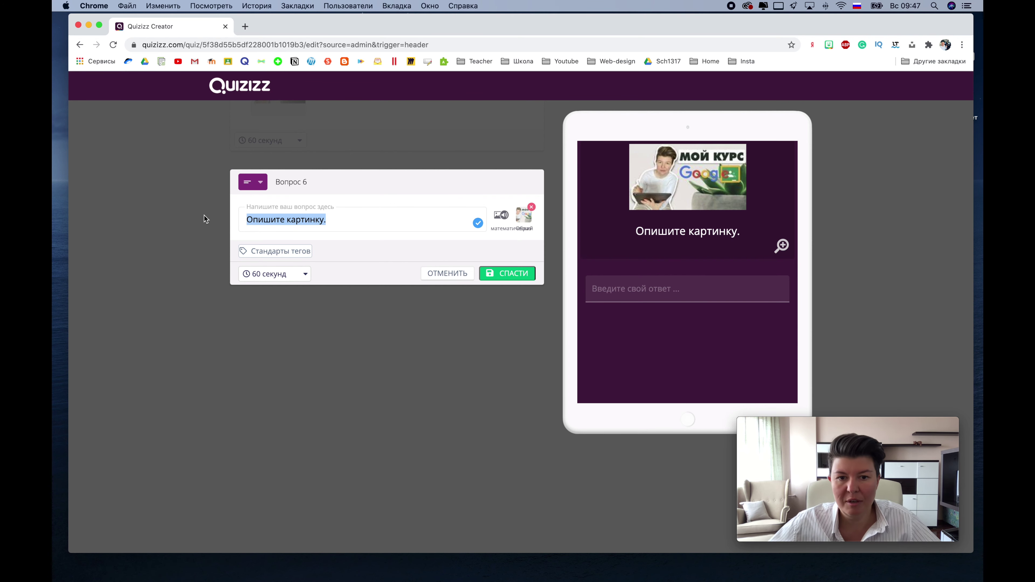
{"action": "left_click", "coordinate": [513, 274]}
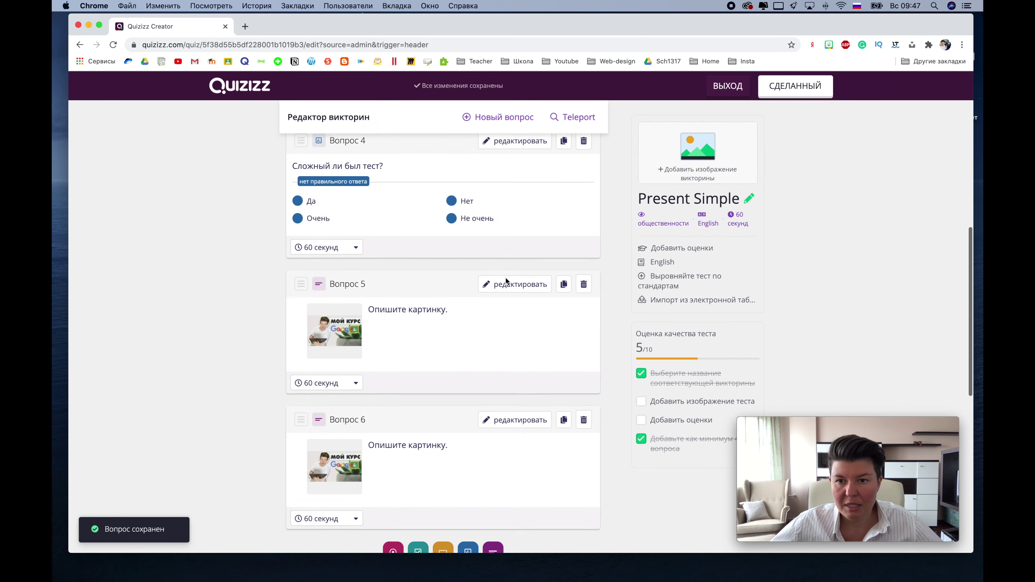
Step: Add the "Мой курс Google" picture from the photo library as the quiz's title image
{"action": "scroll", "coordinate": [506, 277], "scroll_direction": "up", "scroll_amount": 5}
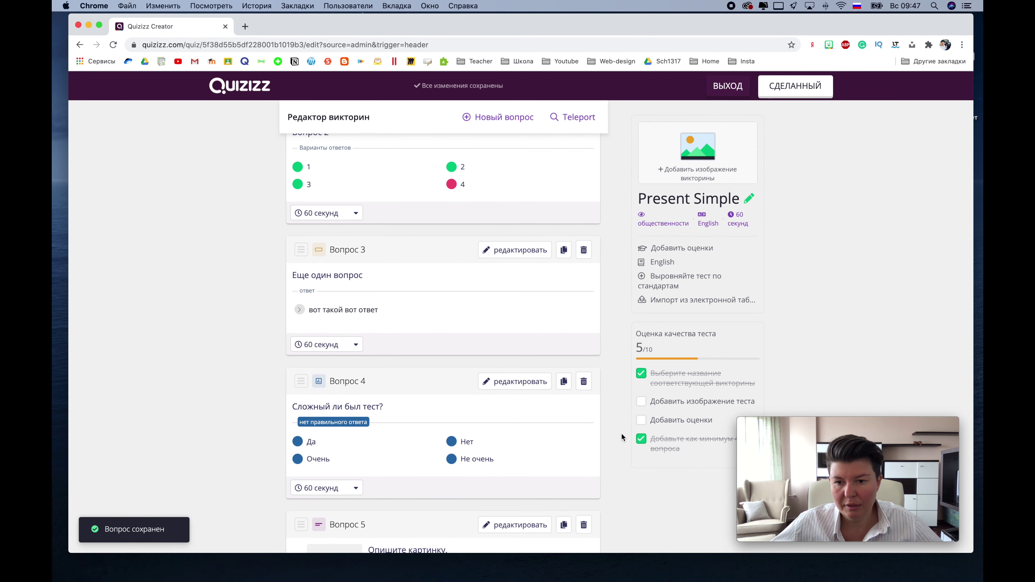
{"action": "left_click", "coordinate": [697, 156]}
{"action": "left_click", "coordinate": [432, 170]}
{"action": "left_click", "coordinate": [432, 170]}
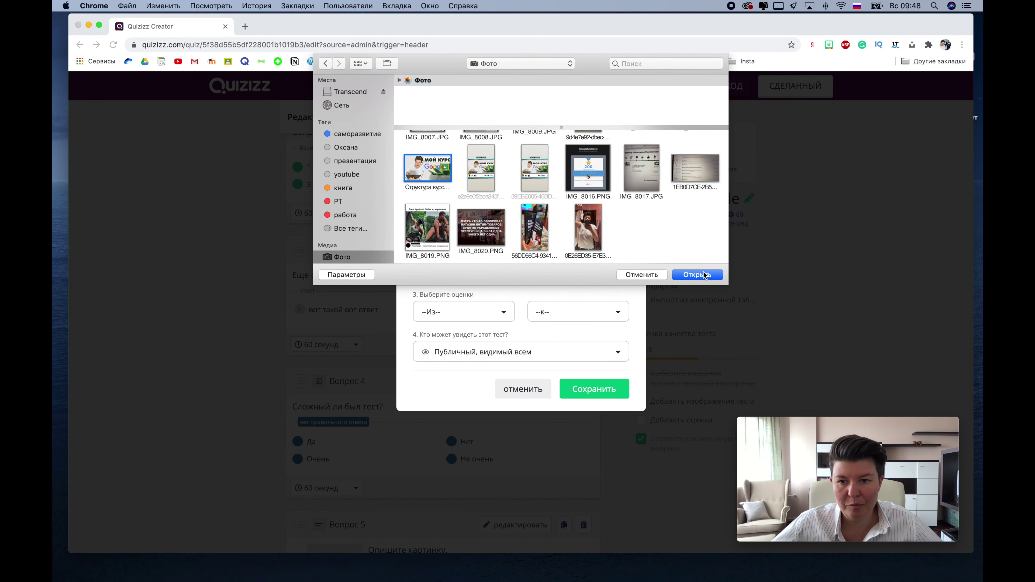
{"action": "left_click", "coordinate": [697, 274]}
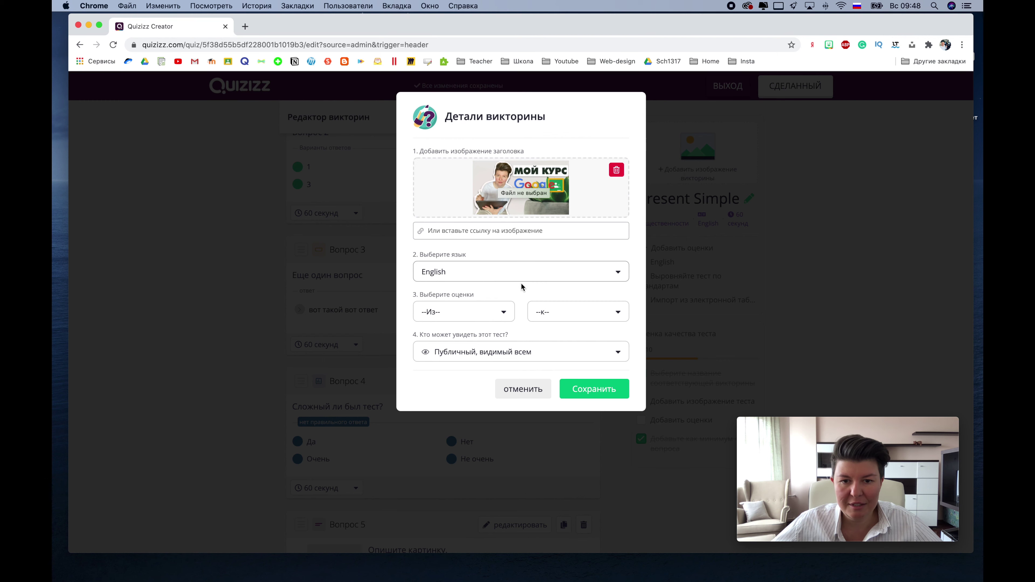
Step: Set the quiz's grade range to 5th through 5th, keep it public, and save the quiz details
{"action": "left_click", "coordinate": [505, 312]}
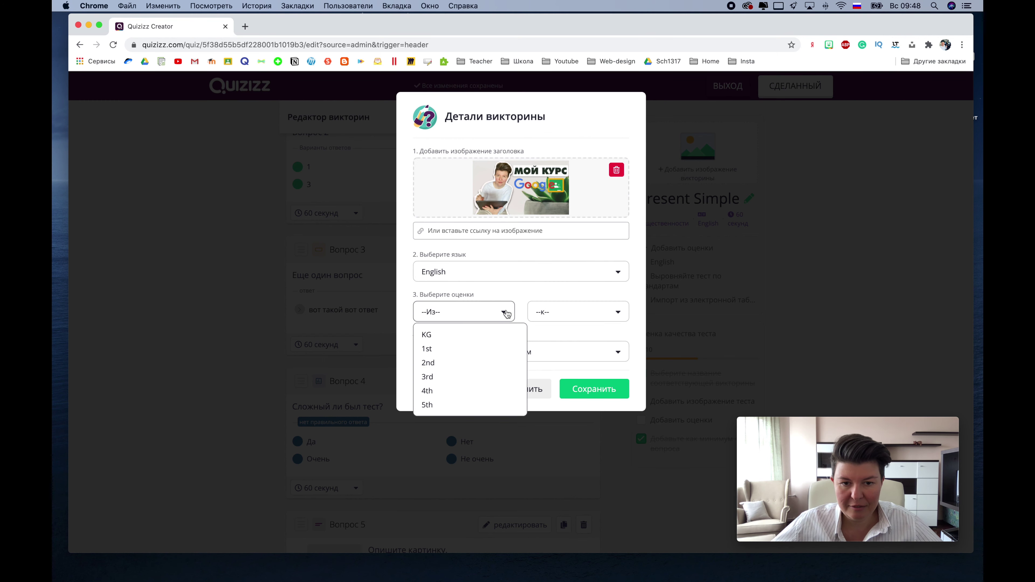
{"action": "left_click", "coordinate": [488, 405]}
{"action": "left_click", "coordinate": [565, 314]}
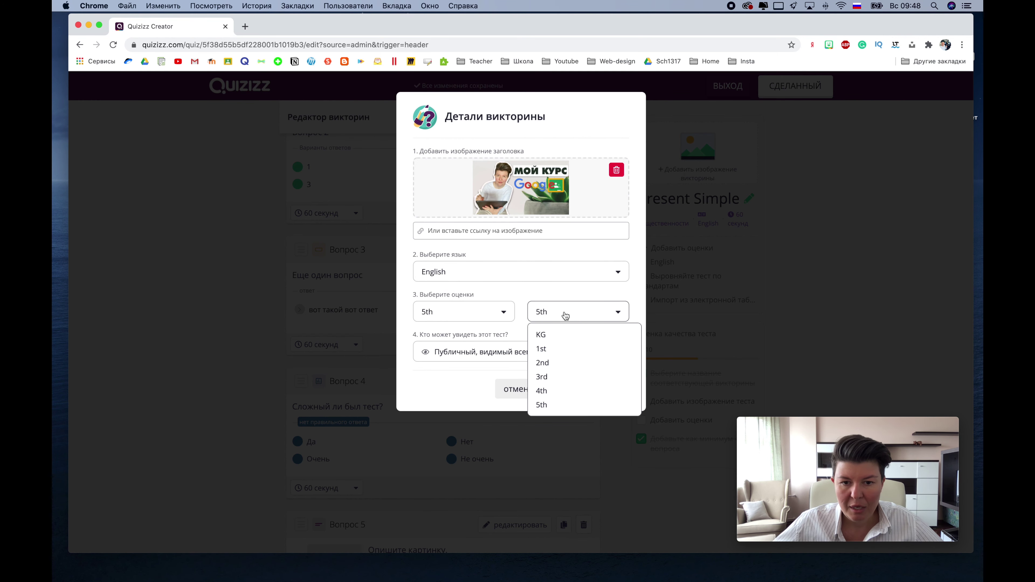
{"action": "left_click", "coordinate": [526, 296]}
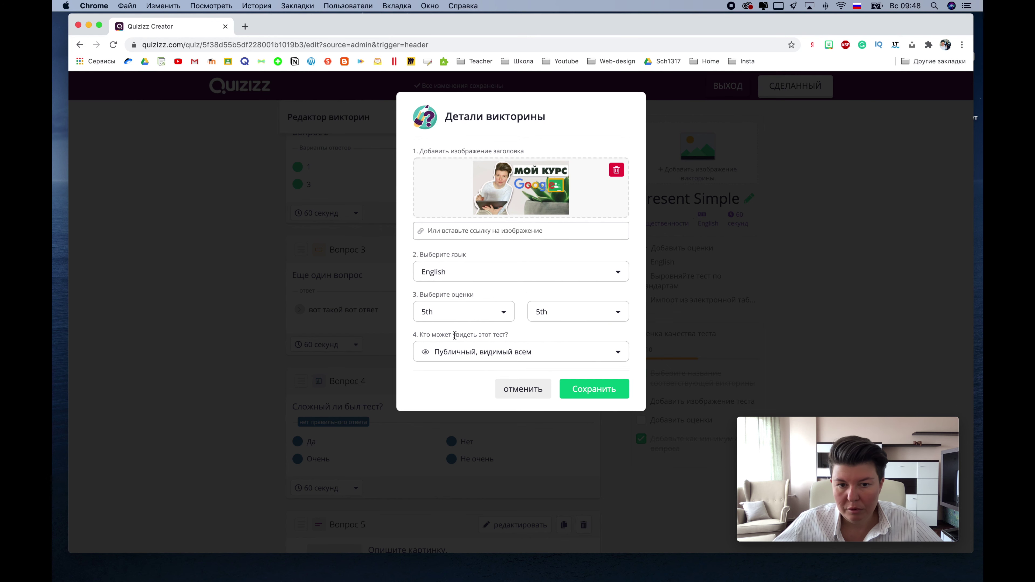
{"action": "left_click", "coordinate": [620, 353]}
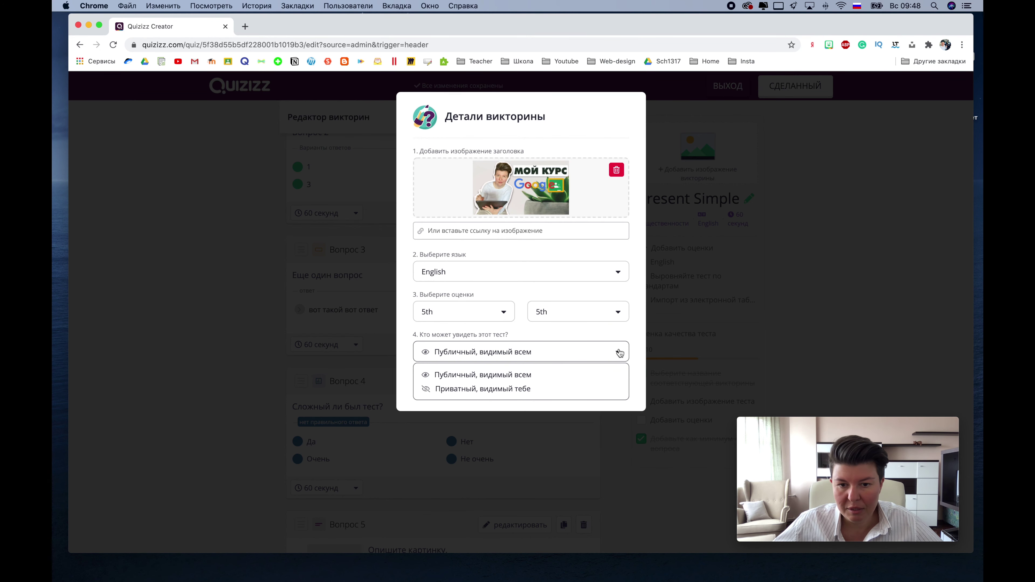
{"action": "left_click", "coordinate": [643, 352]}
{"action": "left_click", "coordinate": [617, 391]}
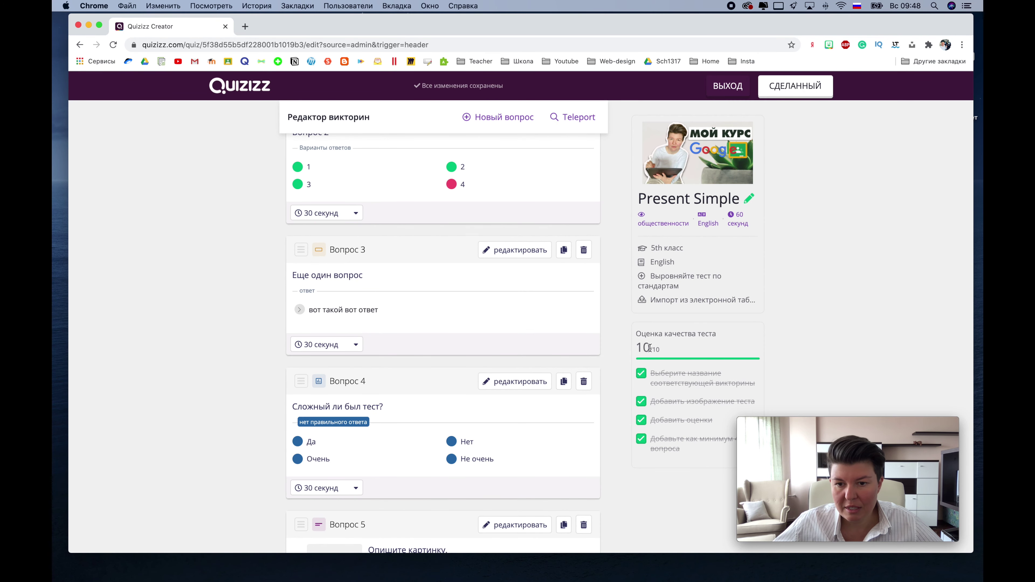
Step: Finish editing the Present Simple quiz and start assigning it as homework
{"action": "left_click", "coordinate": [795, 87]}
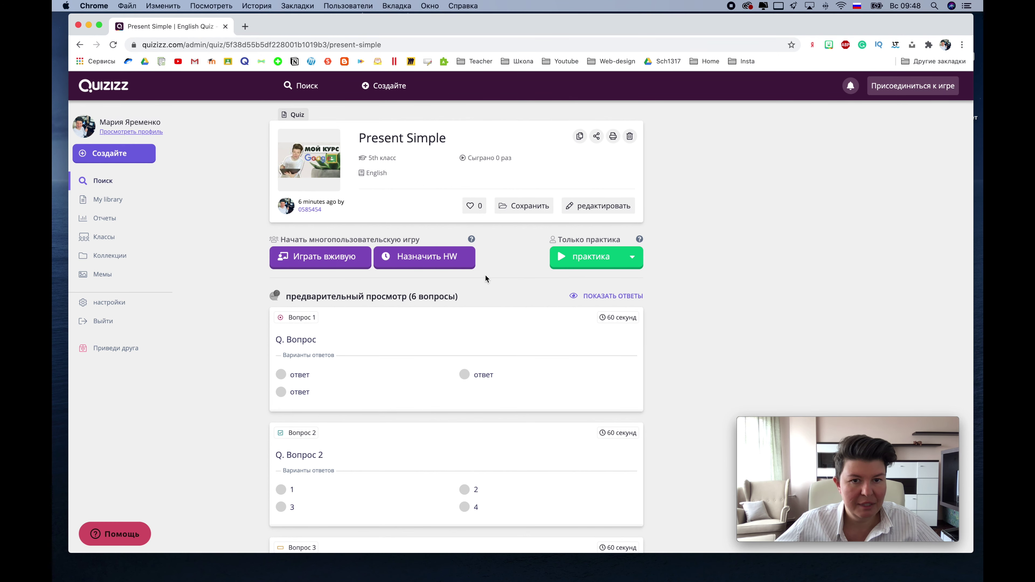
{"action": "left_click", "coordinate": [448, 256]}
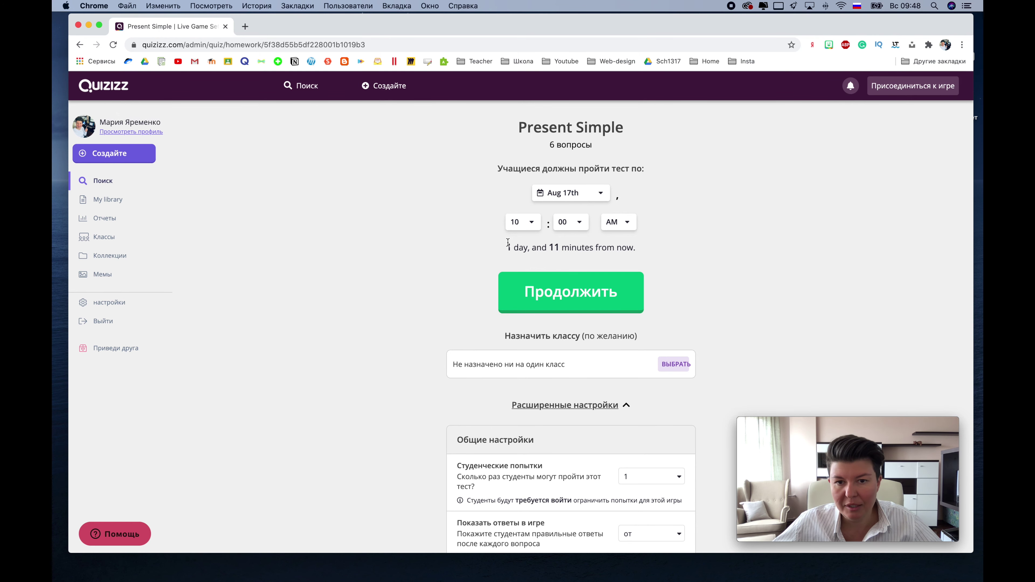
Step: Set the homework deadline to Aug 18th, 01:00 PM, and check the time remaining
{"action": "left_click_drag", "start_coordinate": [507, 244], "coordinate": [650, 248]}
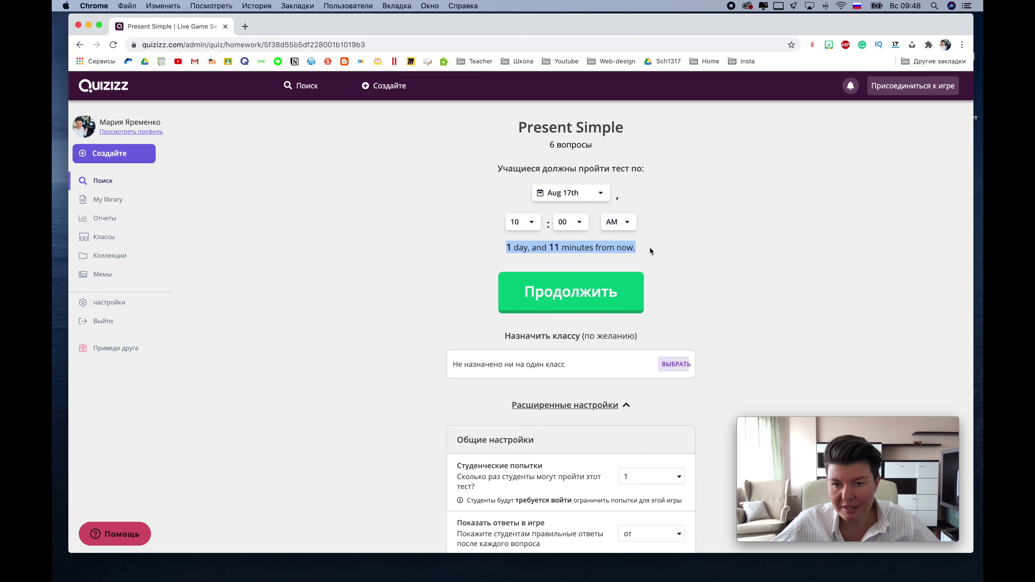
{"action": "left_click", "coordinate": [650, 247]}
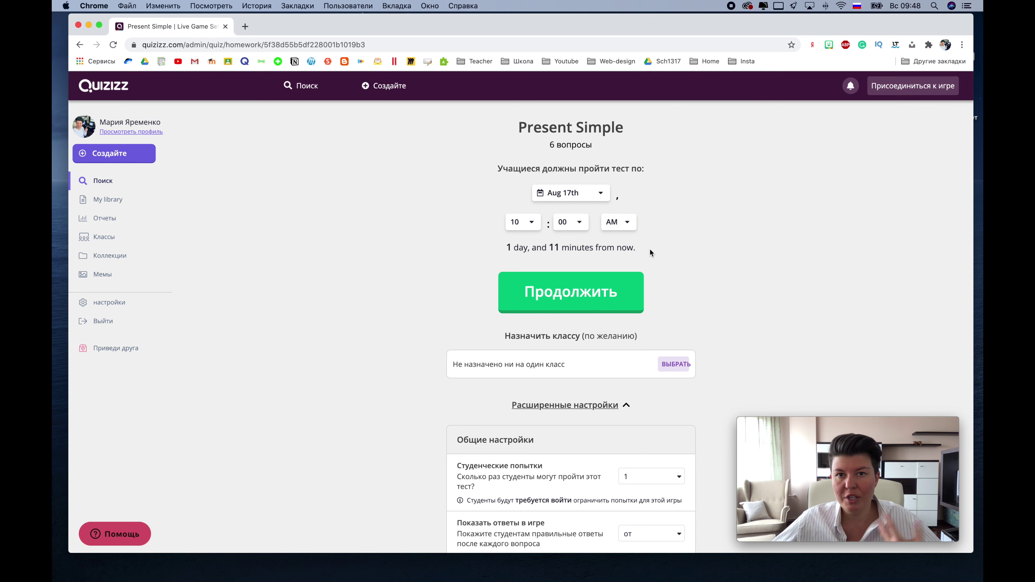
{"action": "left_click", "coordinate": [601, 199]}
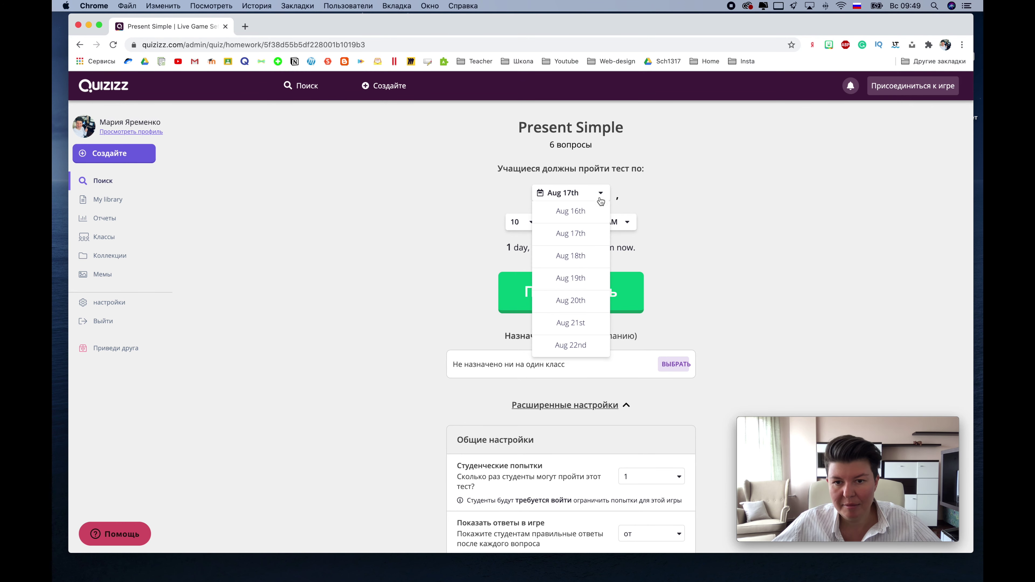
{"action": "left_click", "coordinate": [597, 256]}
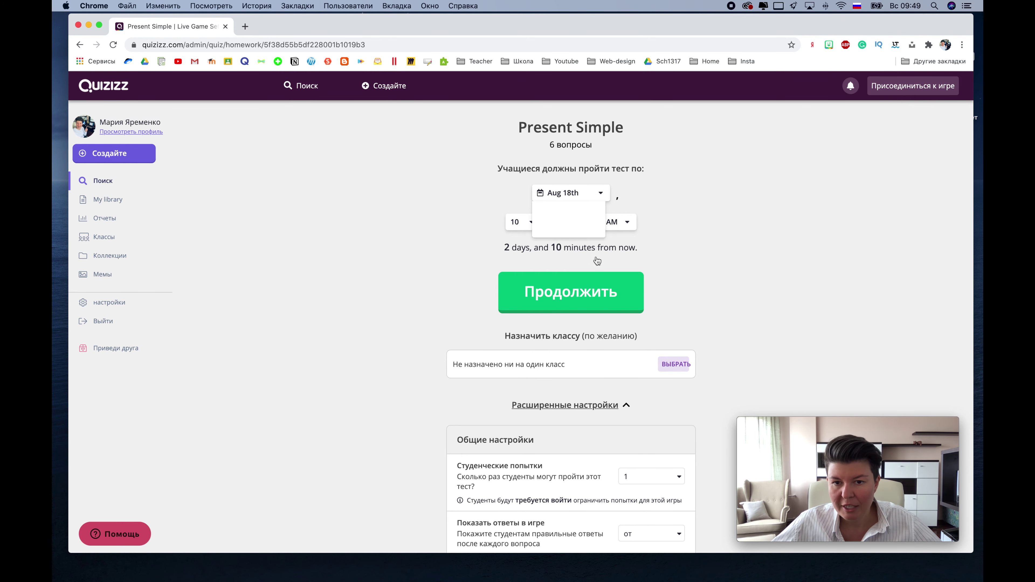
{"action": "left_click", "coordinate": [532, 221]}
{"action": "left_click", "coordinate": [529, 242]}
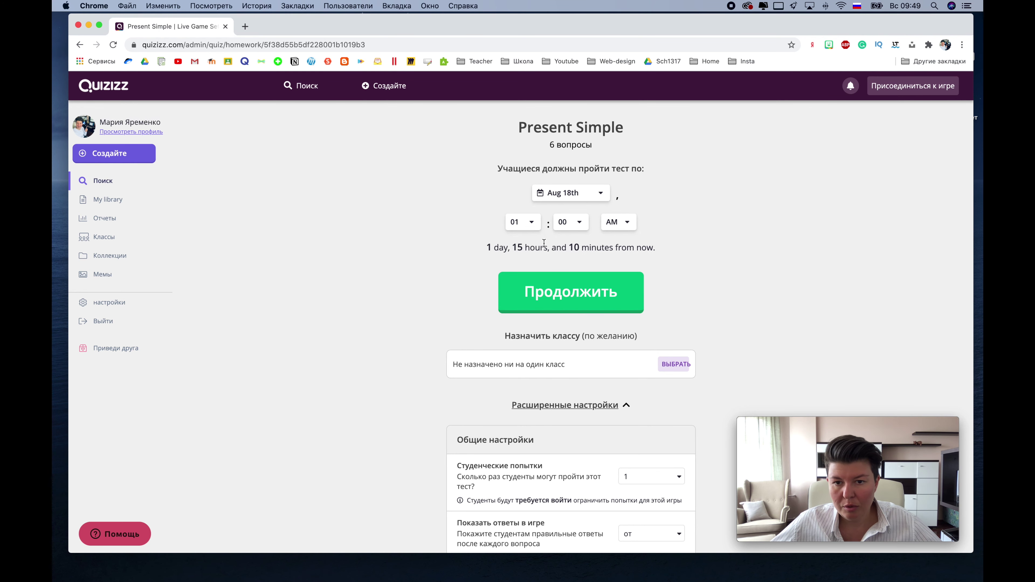
{"action": "left_click", "coordinate": [625, 224]}
{"action": "left_click", "coordinate": [625, 263]}
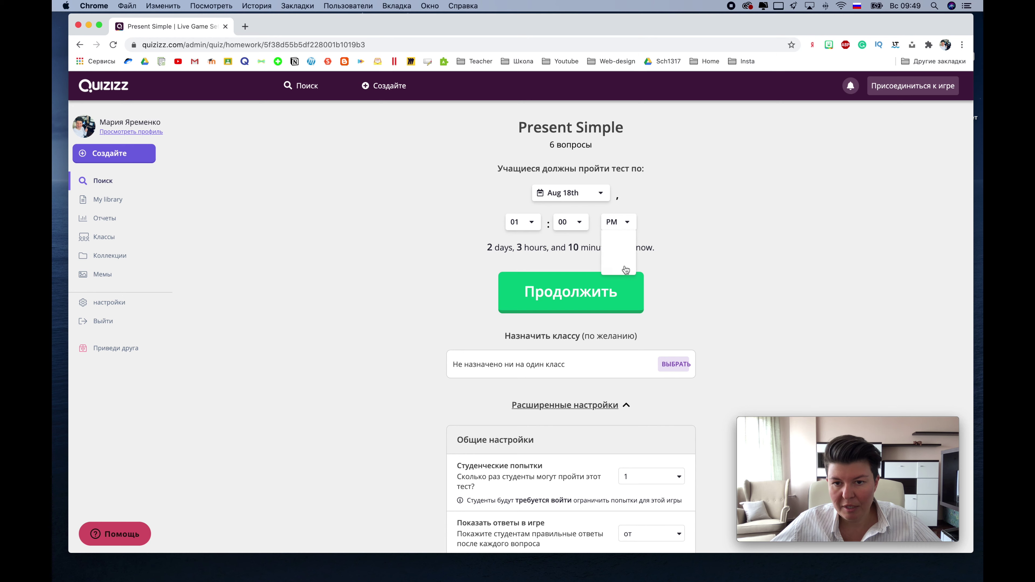
{"action": "left_click_drag", "start_coordinate": [488, 249], "coordinate": [669, 255]}
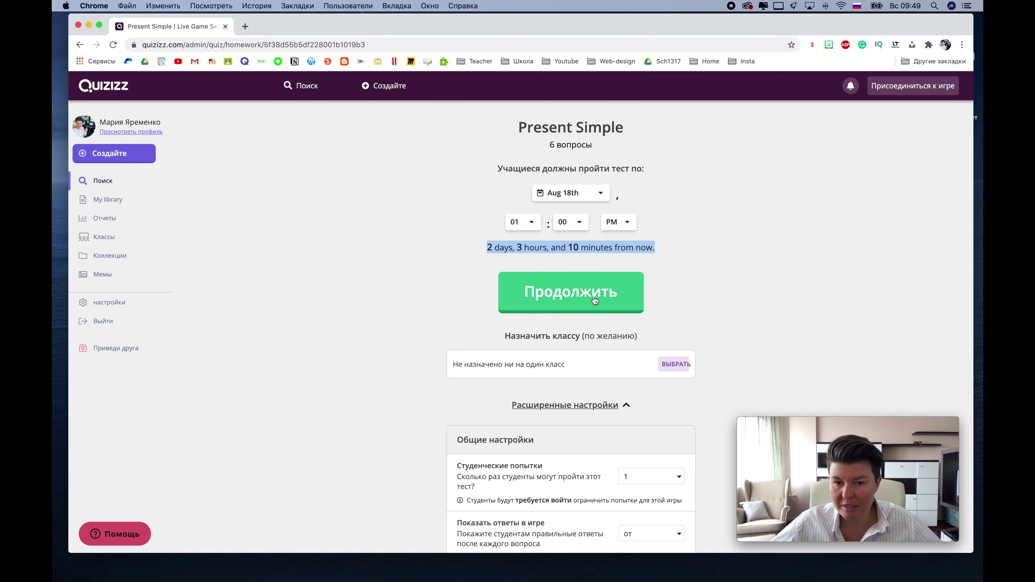
Step: View the classes available for this assignment and close the list without choosing one
{"action": "scroll", "coordinate": [595, 297], "scroll_direction": "down", "scroll_amount": 3}
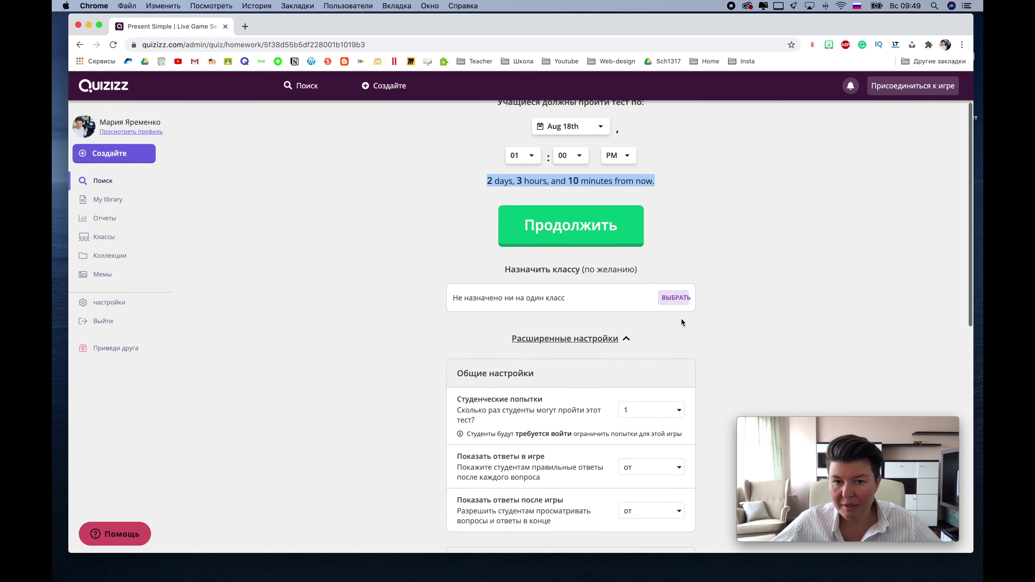
{"action": "left_click", "coordinate": [674, 297]}
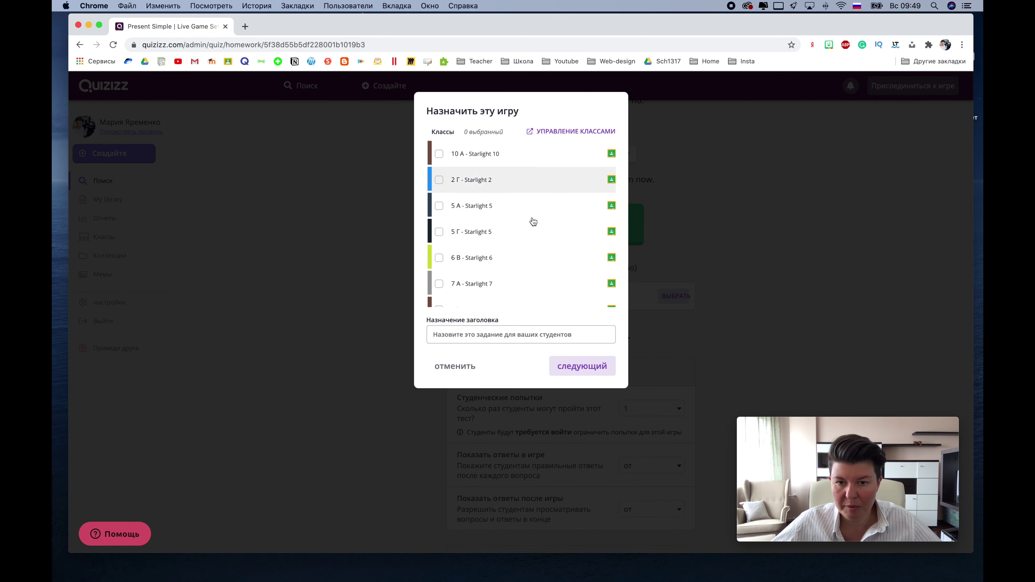
{"action": "left_click", "coordinate": [463, 371]}
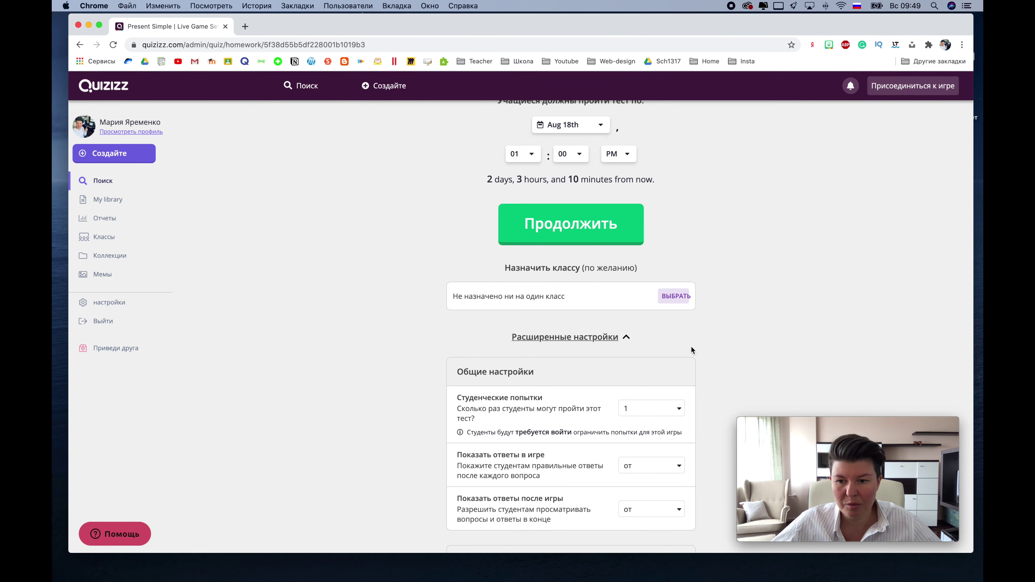
Step: Review the advanced homework settings: student attempts, showing answers, timer, leaderboard, shuffling, redemption question, music and memes
{"action": "scroll", "coordinate": [683, 338], "scroll_direction": "down", "scroll_amount": 1}
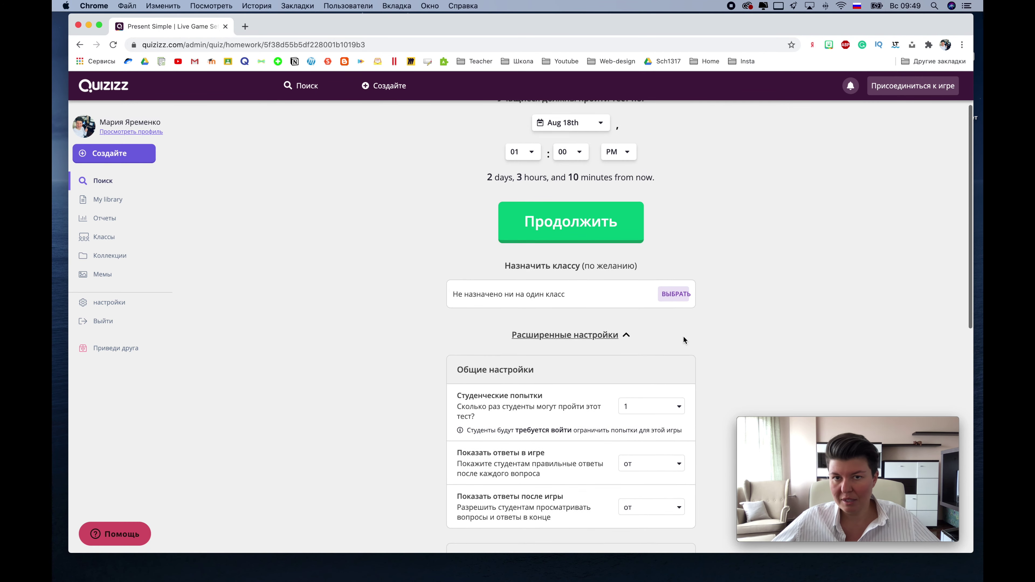
{"action": "scroll", "coordinate": [708, 330], "scroll_direction": "up", "scroll_amount": 1}
{"action": "scroll", "coordinate": [708, 330], "scroll_direction": "down", "scroll_amount": 5}
{"action": "scroll", "coordinate": [708, 329], "scroll_direction": "down", "scroll_amount": 3}
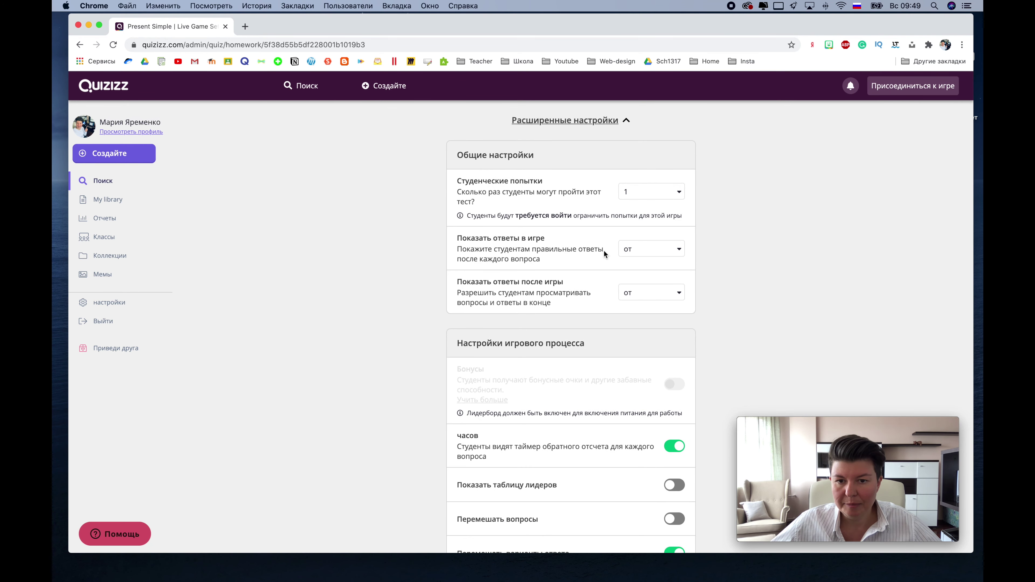
{"action": "scroll", "coordinate": [619, 326], "scroll_direction": "down", "scroll_amount": 8}
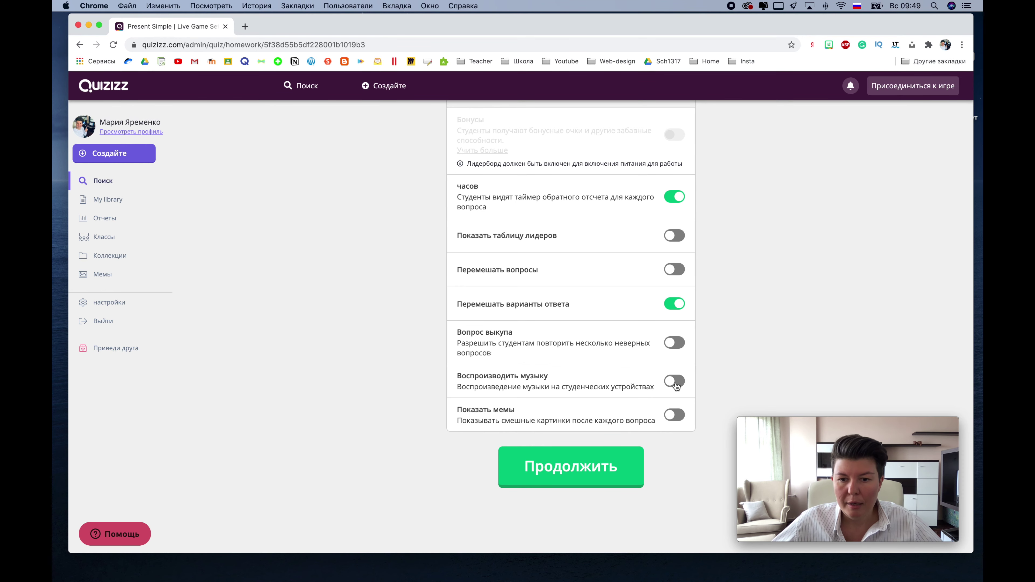
{"action": "scroll", "coordinate": [605, 321], "scroll_direction": "up", "scroll_amount": 15}
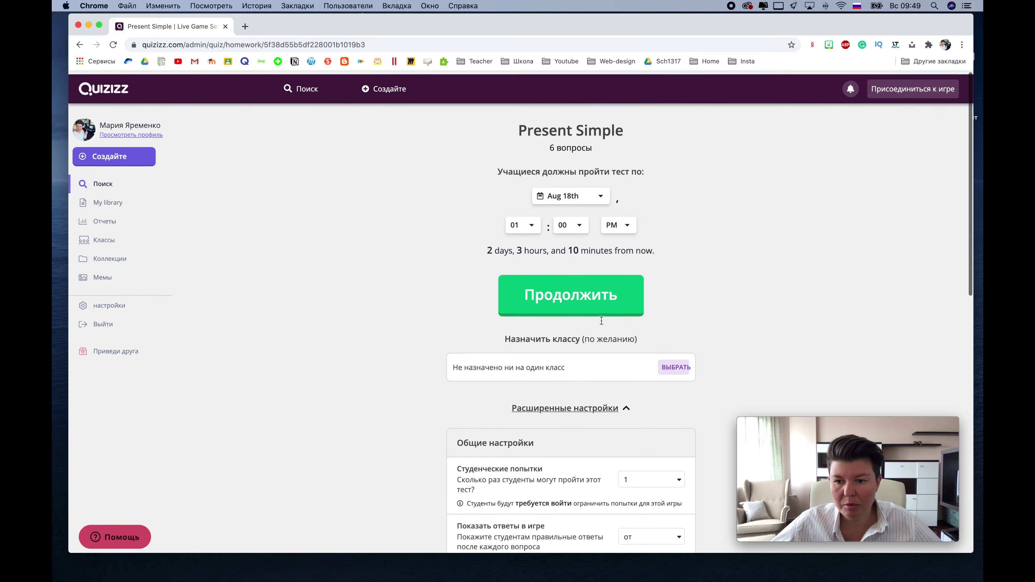
{"action": "scroll", "coordinate": [601, 319], "scroll_direction": "down", "scroll_amount": 3}
{"action": "scroll", "coordinate": [601, 320], "scroll_direction": "down", "scroll_amount": 5}
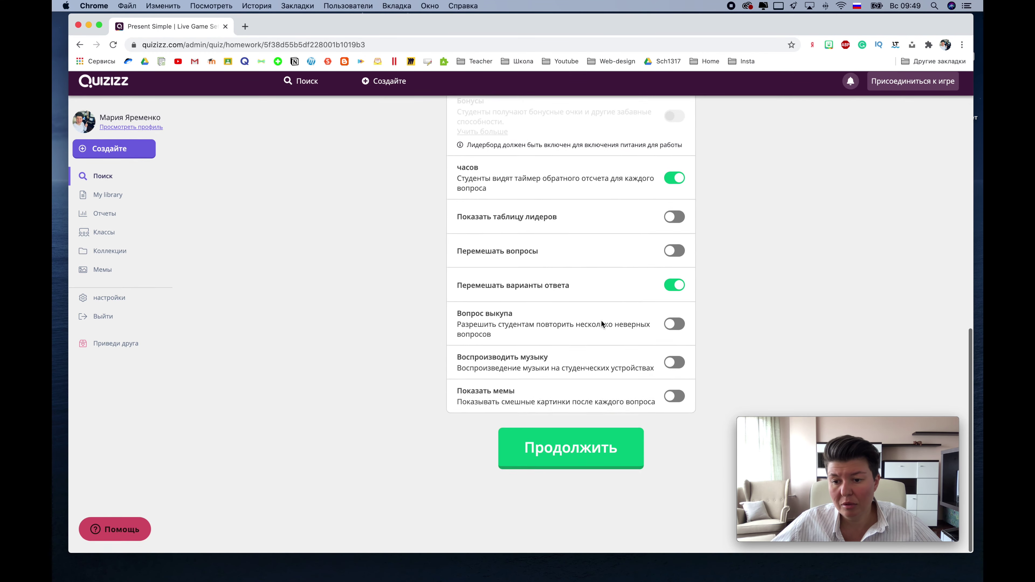
{"action": "scroll", "coordinate": [601, 320], "scroll_direction": "up", "scroll_amount": 10}
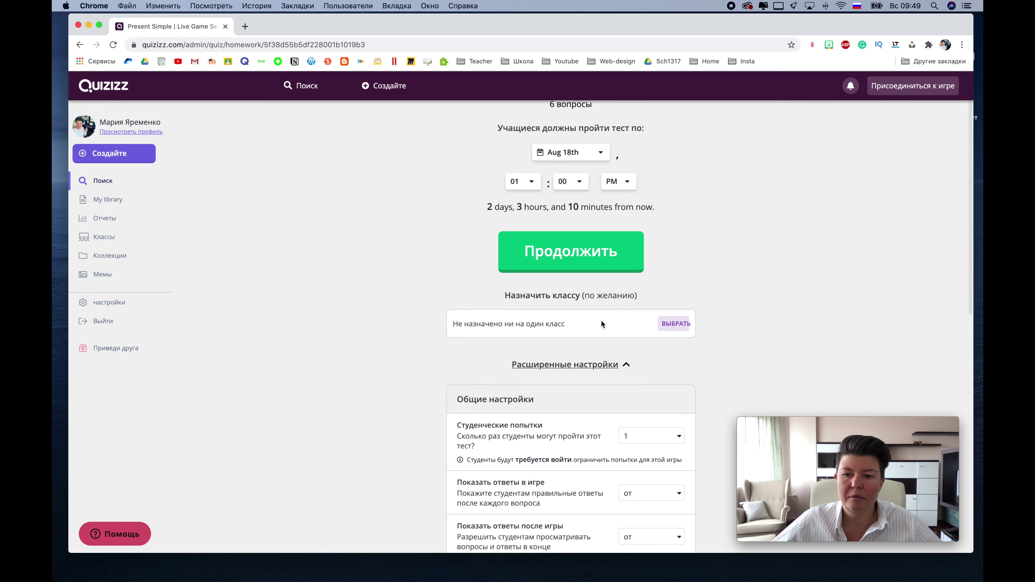
Step: Create the homework assignment without a class and examine its deadline, joining address and game code
{"action": "left_click", "coordinate": [576, 253]}
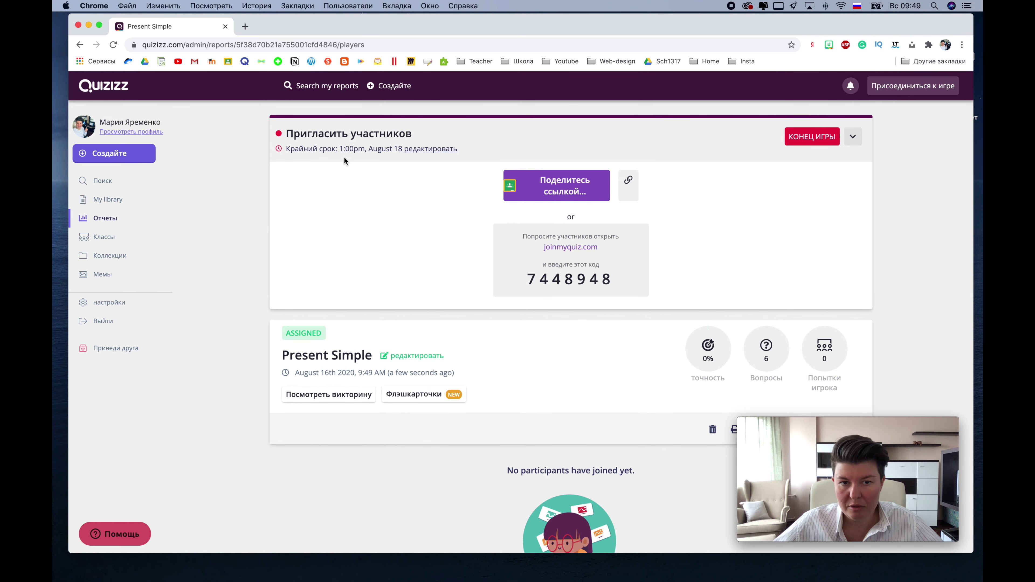
{"action": "left_click_drag", "start_coordinate": [287, 149], "coordinate": [474, 150]}
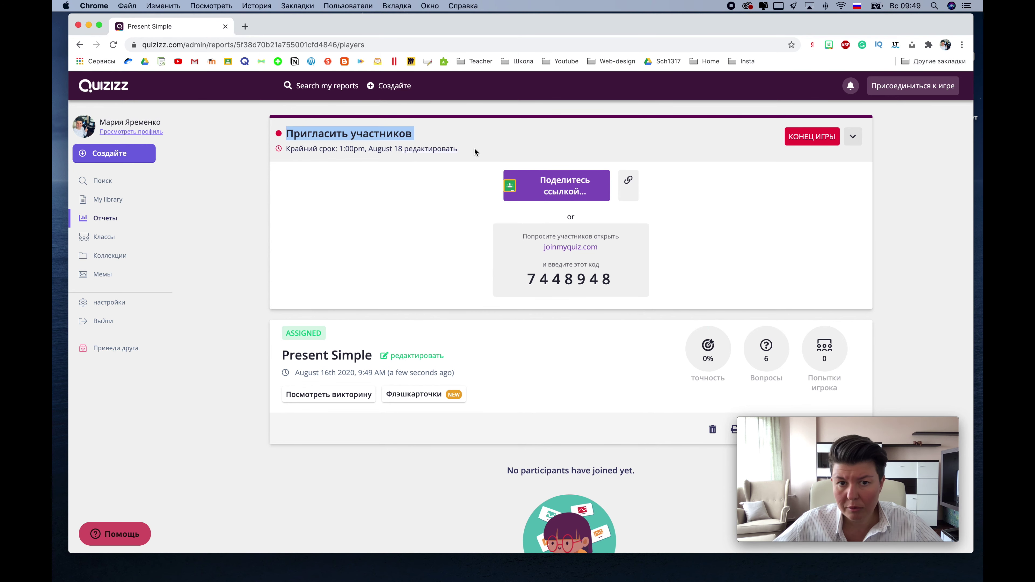
{"action": "left_click_drag", "start_coordinate": [523, 236], "coordinate": [522, 284]}
{"action": "left_click", "coordinate": [620, 257]}
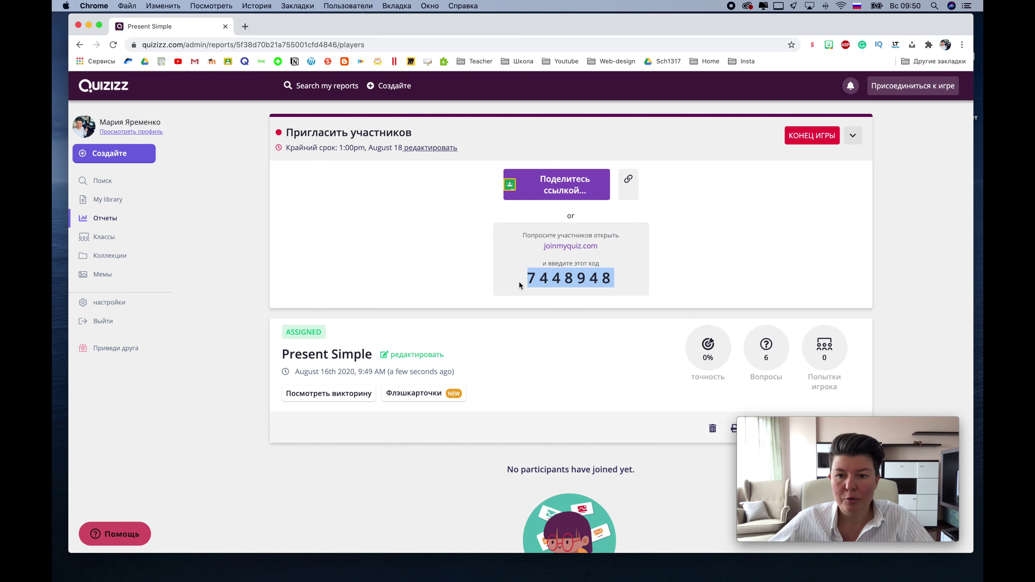
Step: Open the list of reports to look up the assigned Present Simple homework
{"action": "scroll", "coordinate": [518, 282], "scroll_direction": "down", "scroll_amount": 3}
{"action": "scroll", "coordinate": [550, 314], "scroll_direction": "up", "scroll_amount": 3}
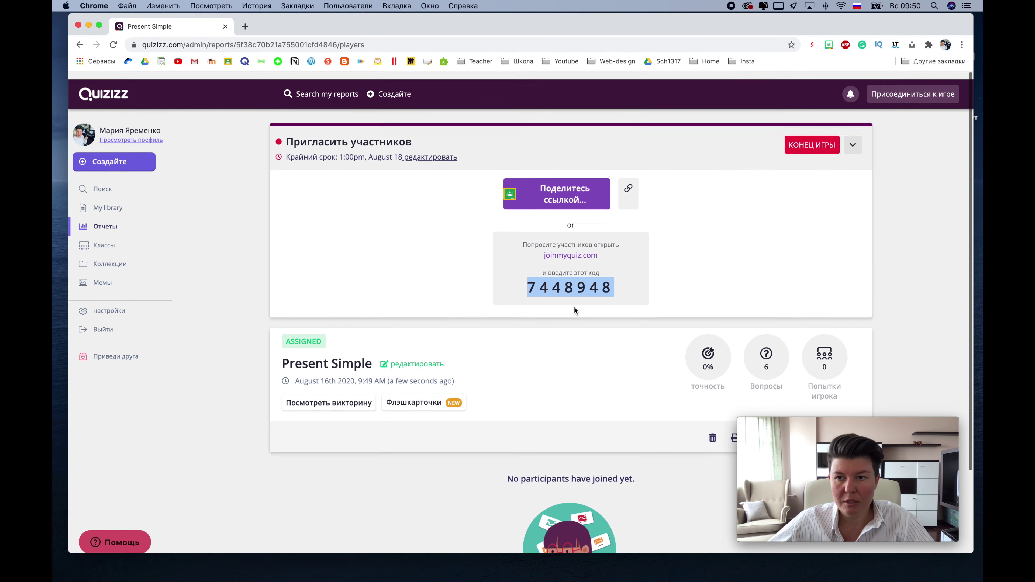
{"action": "left_click", "coordinate": [115, 227]}
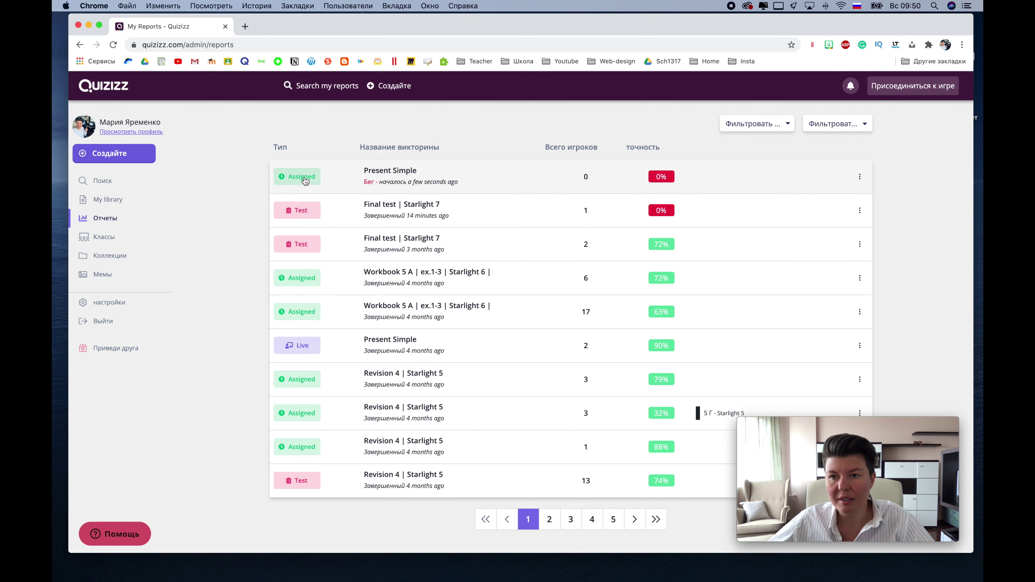
Step: Return to the home page, check the notifications and browse the recommended and subject quizzes
{"action": "left_click", "coordinate": [114, 86]}
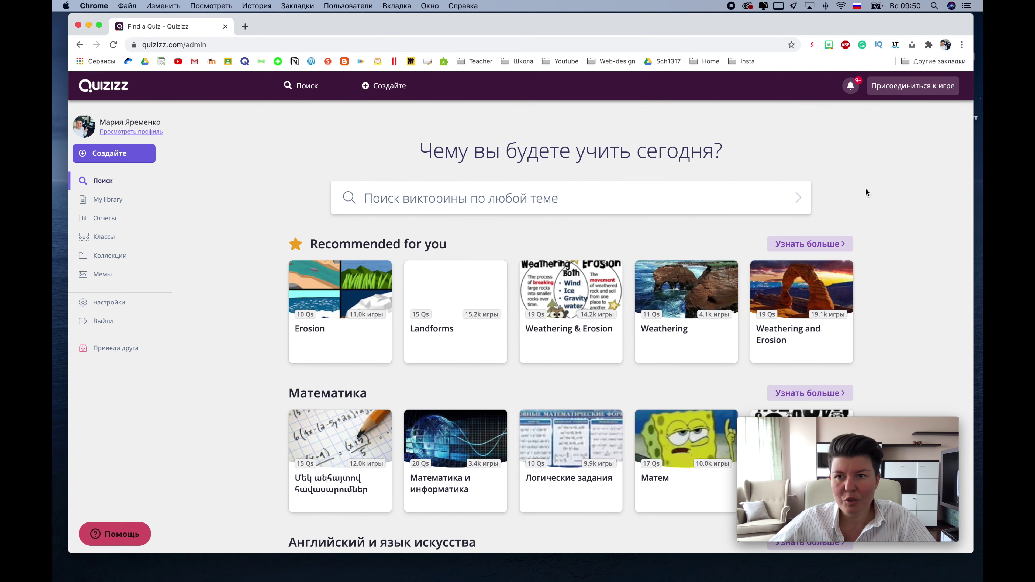
{"action": "left_click", "coordinate": [851, 86]}
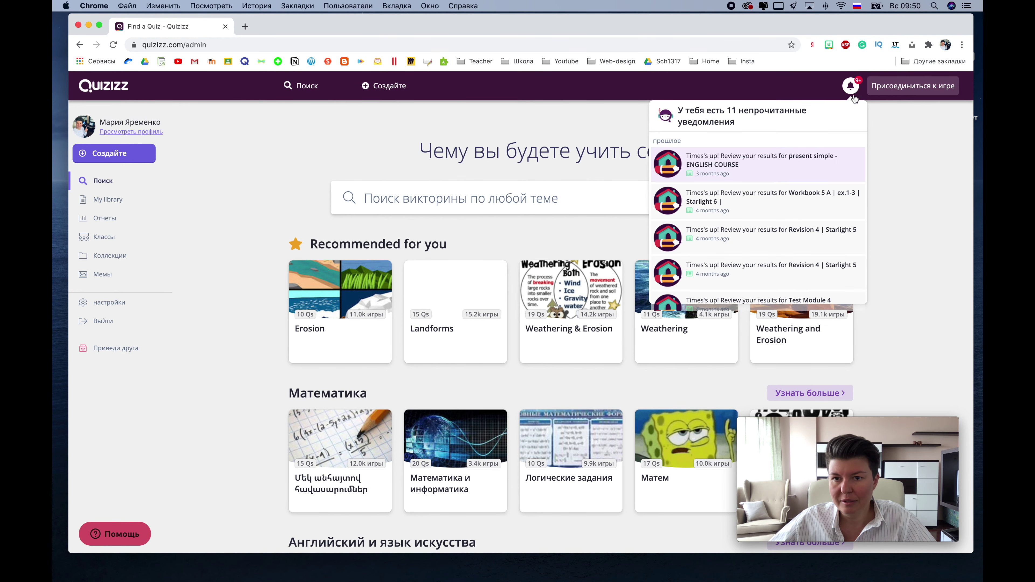
{"action": "left_click", "coordinate": [946, 165]}
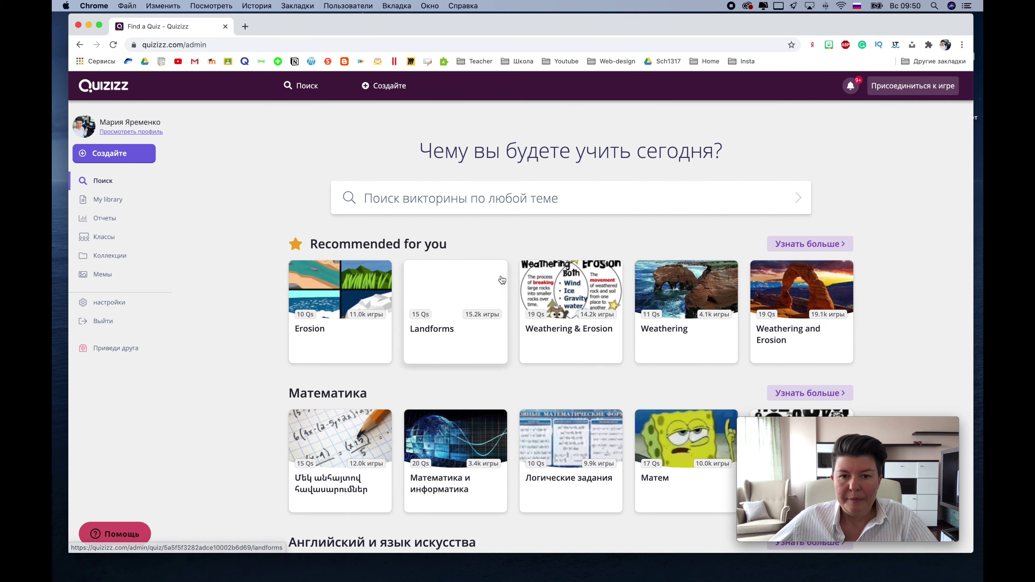
{"action": "scroll", "coordinate": [515, 281], "scroll_direction": "down", "scroll_amount": 3}
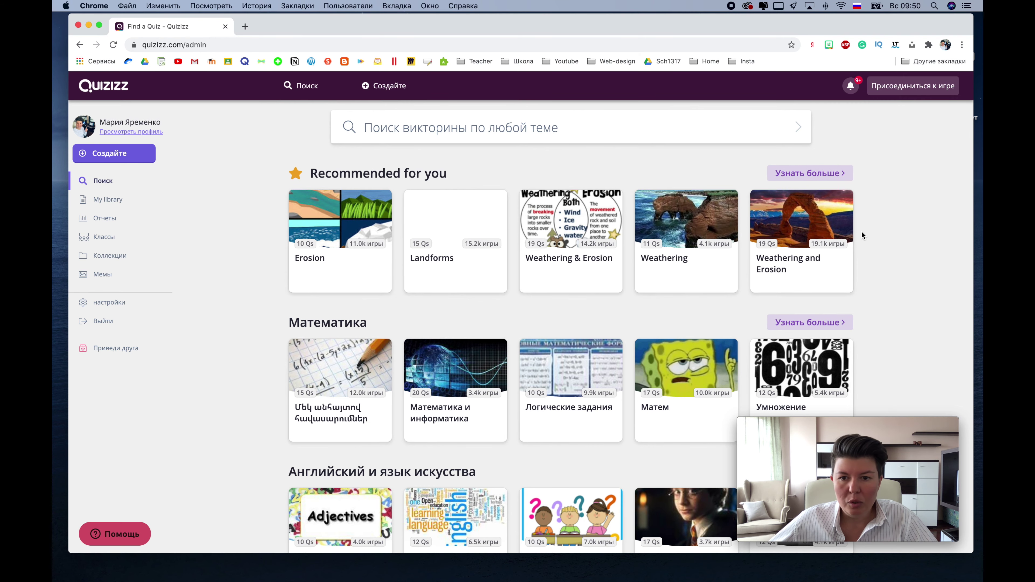
{"action": "scroll", "coordinate": [901, 235], "scroll_direction": "down", "scroll_amount": 10}
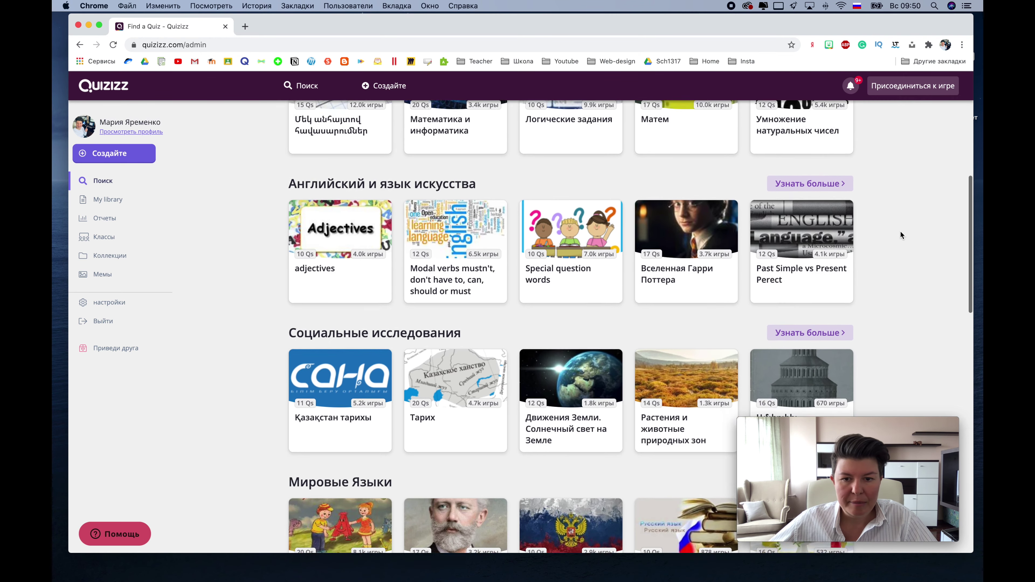
{"action": "scroll", "coordinate": [900, 235], "scroll_direction": "up", "scroll_amount": 12}
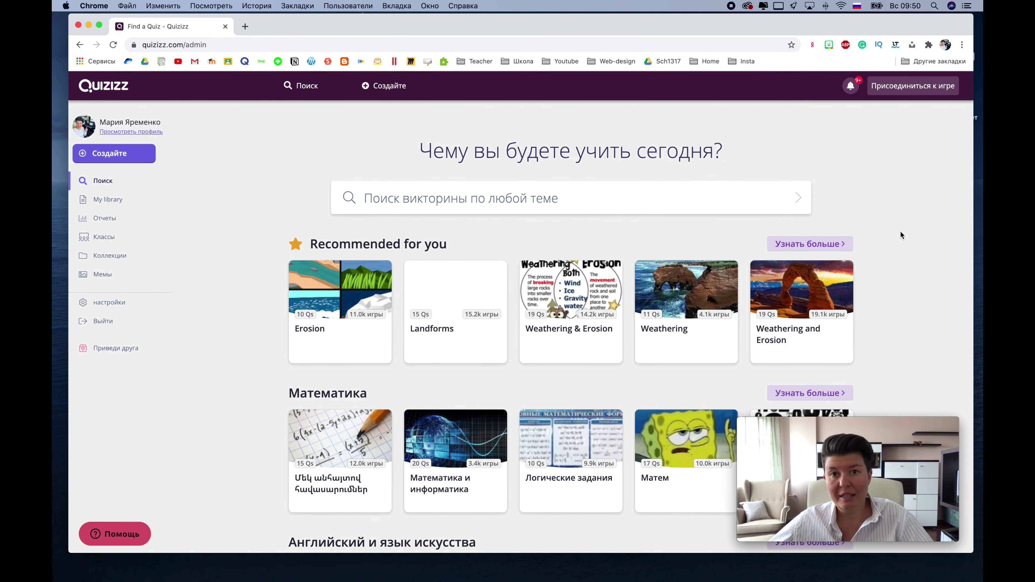